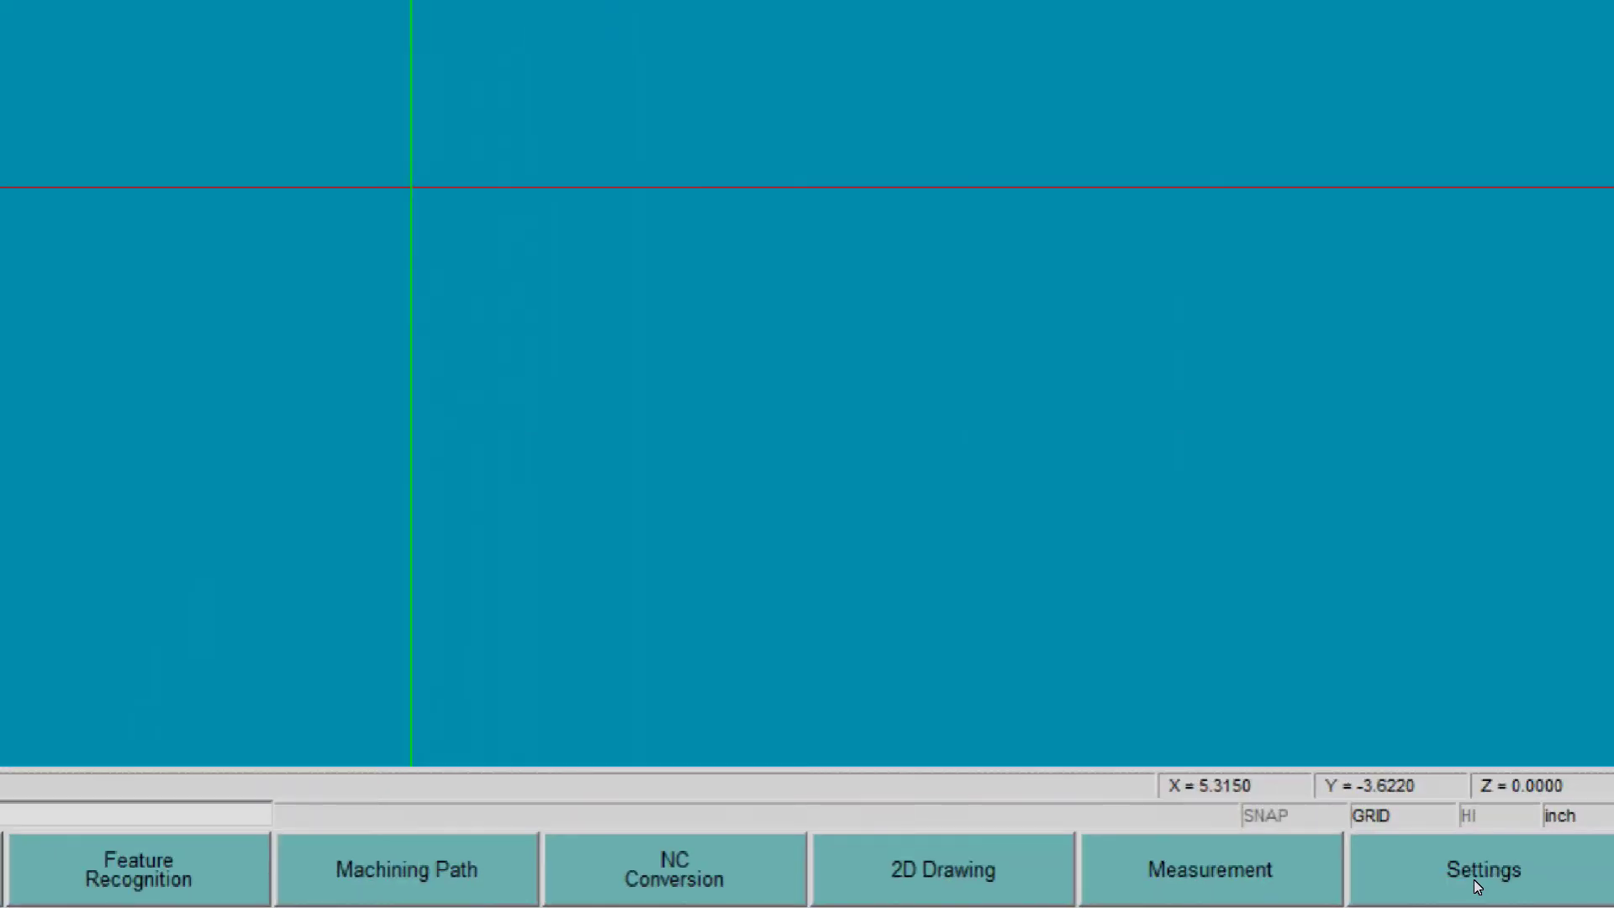
# Look through the System, CondSch and Version tabs of Option Settings, cancel, and reopen the Settings menu
pyautogui.click(1476, 884)
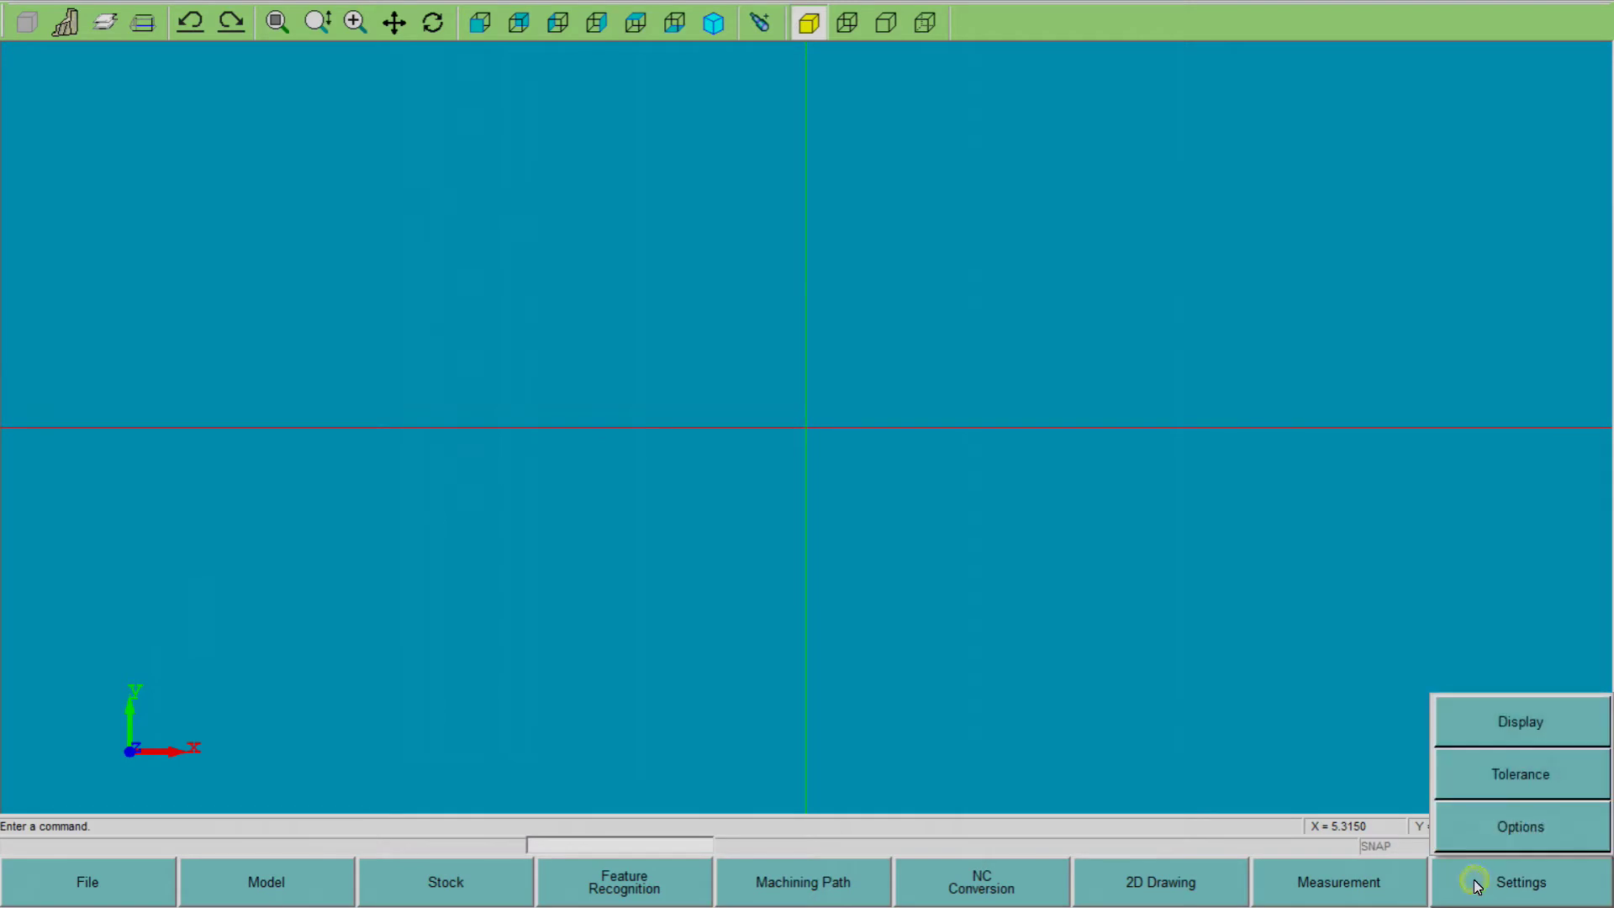
pyautogui.click(1531, 822)
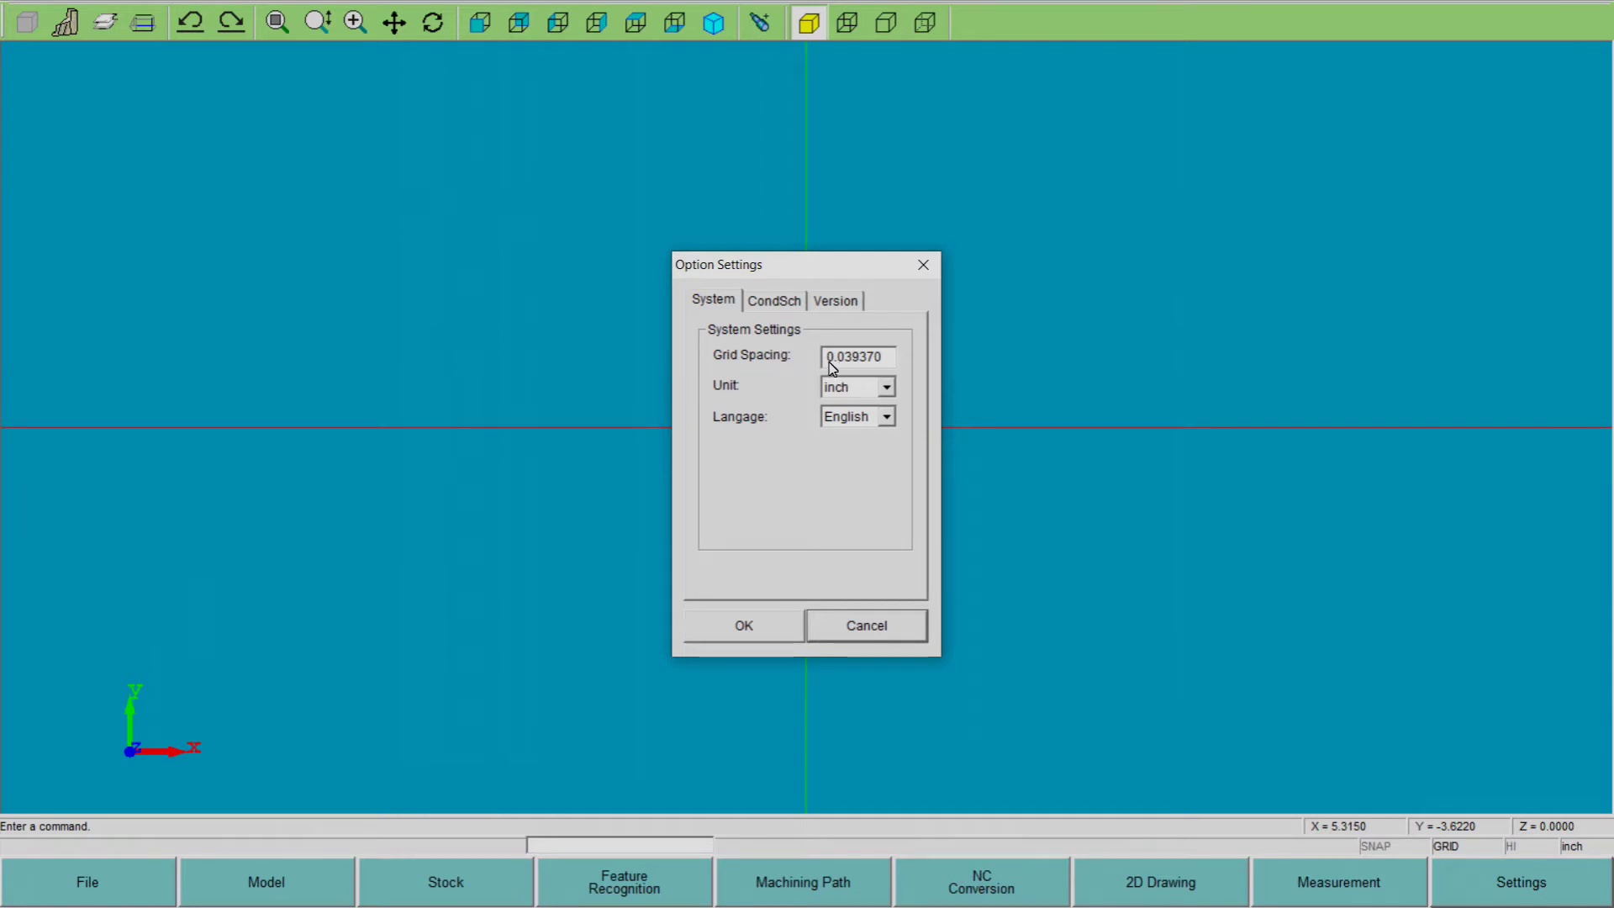
pyautogui.click(770, 308)
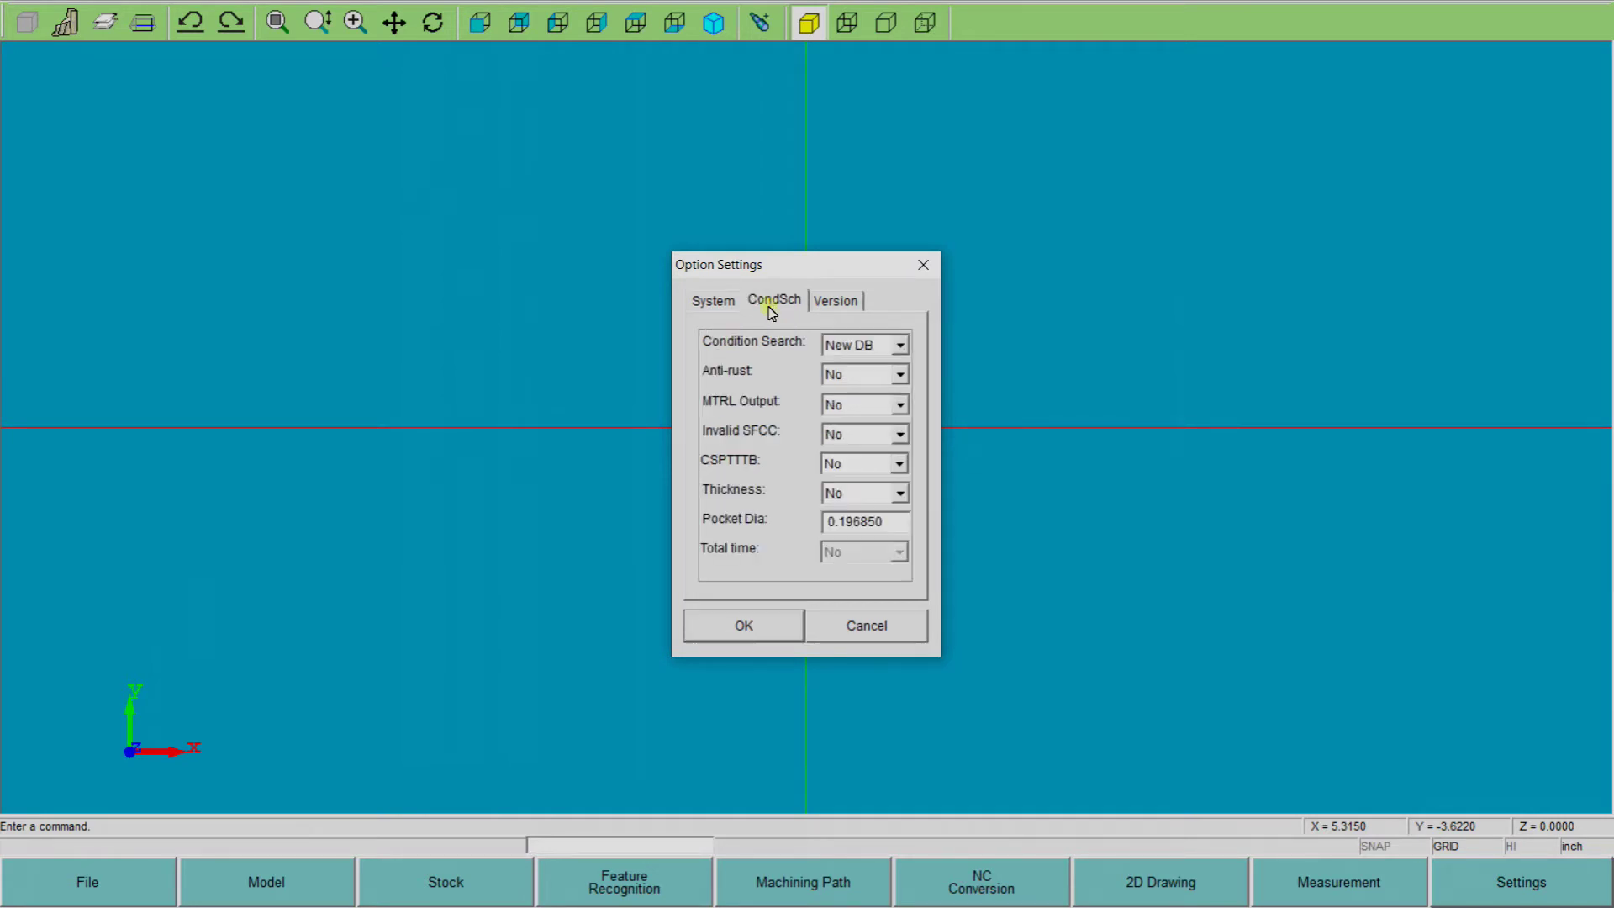
pyautogui.click(844, 304)
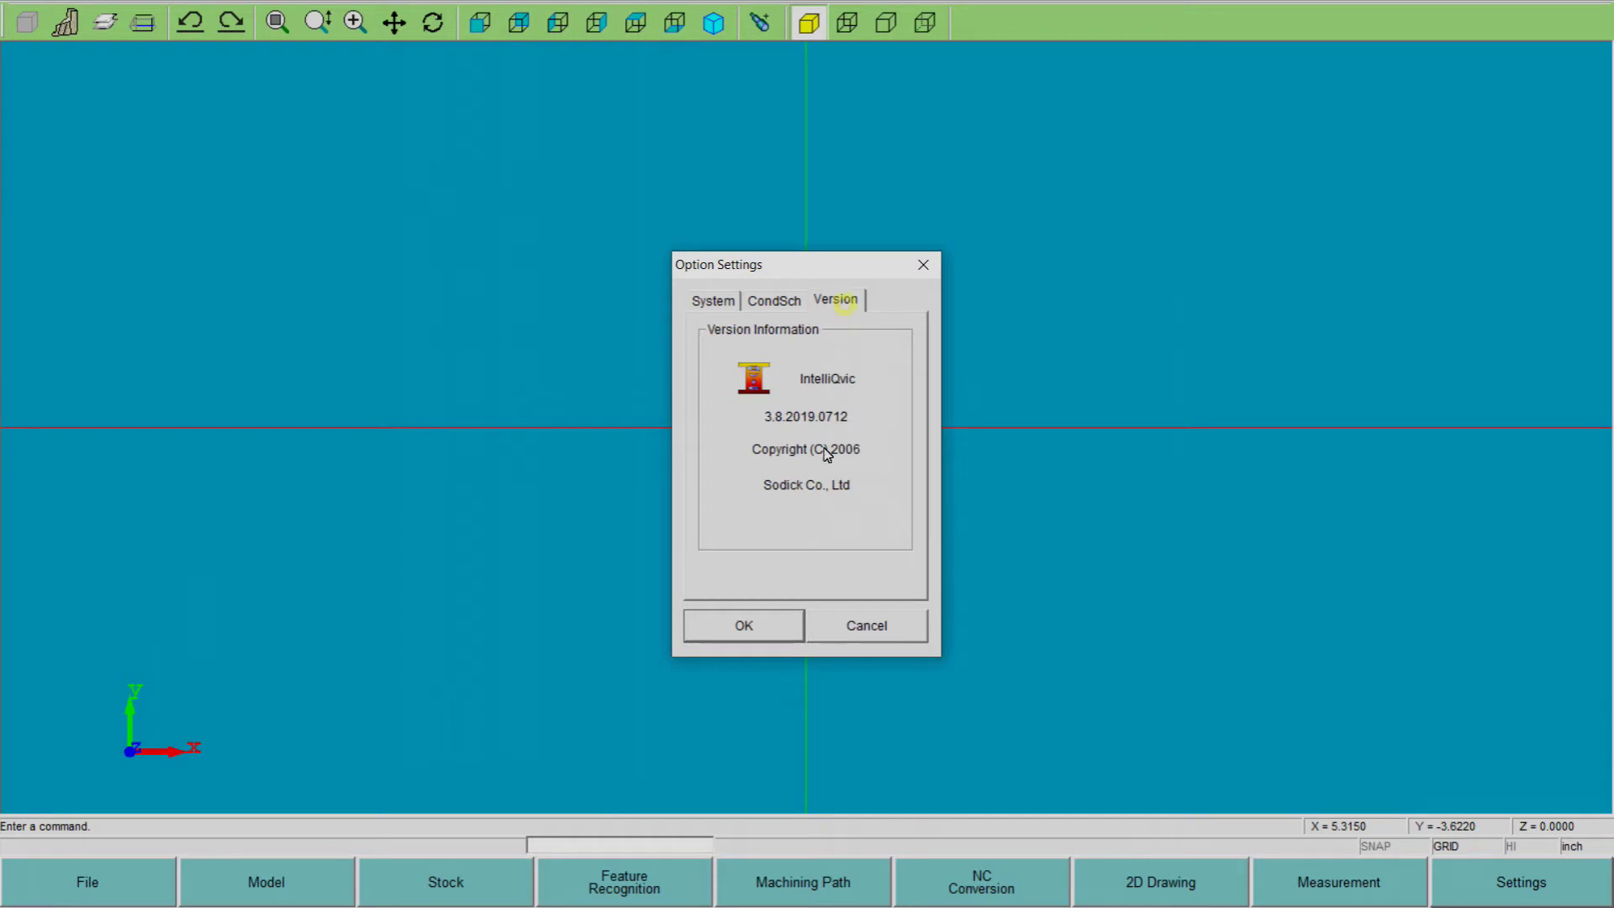
pyautogui.click(822, 630)
pyautogui.click(1515, 886)
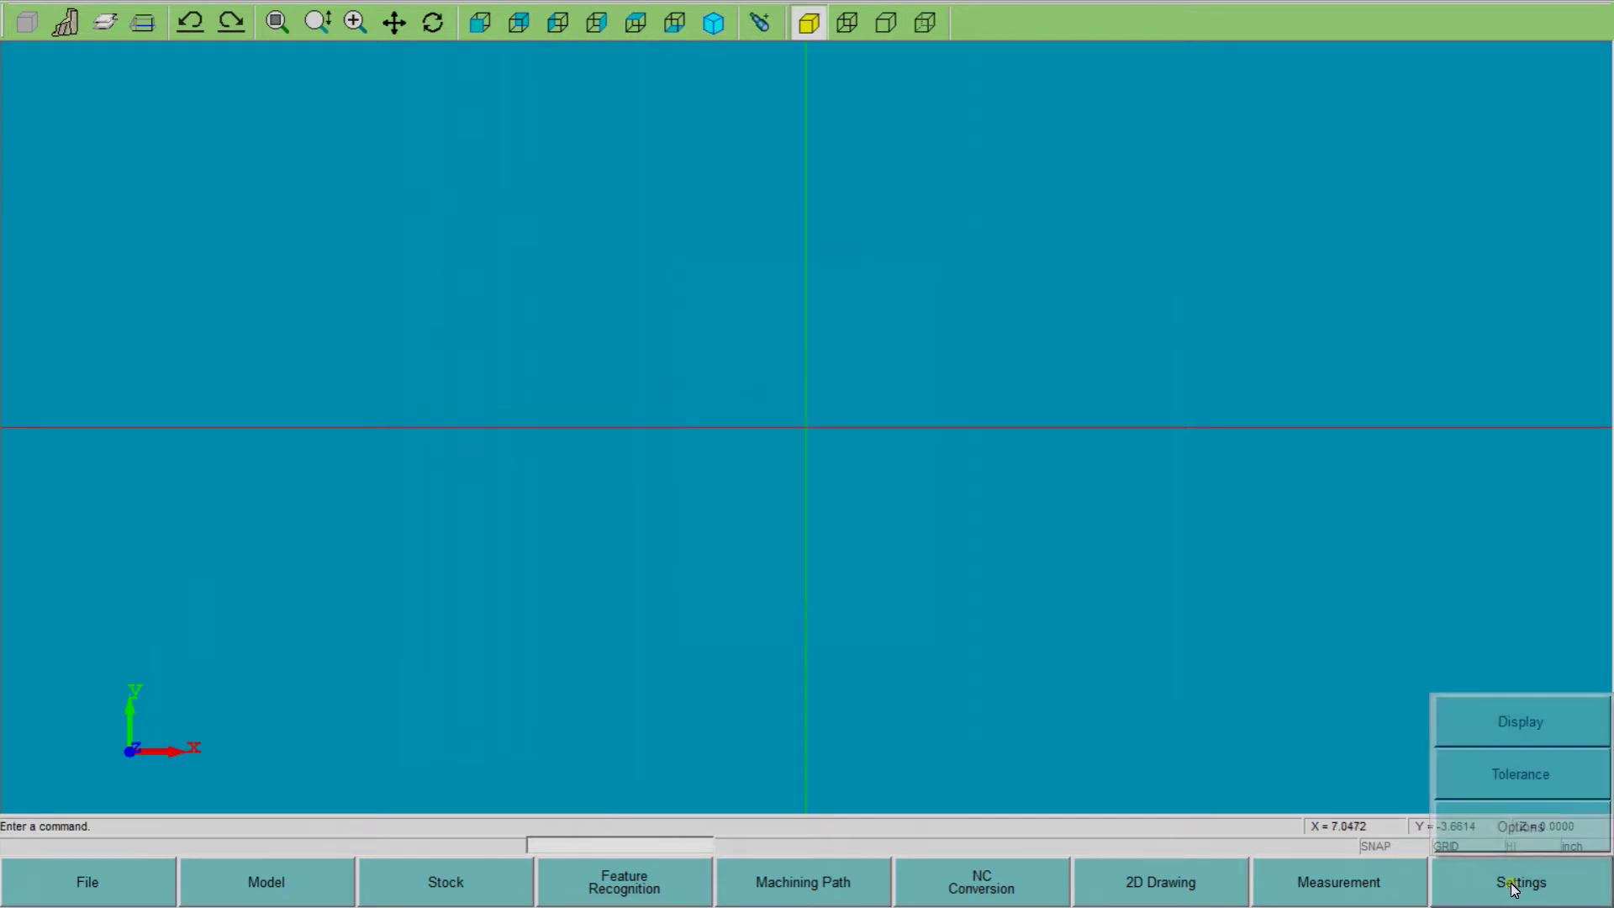
# Change the Distance tolerance to 0.0001 in Tolerance Settings and confirm with OK
pyautogui.click(1525, 766)
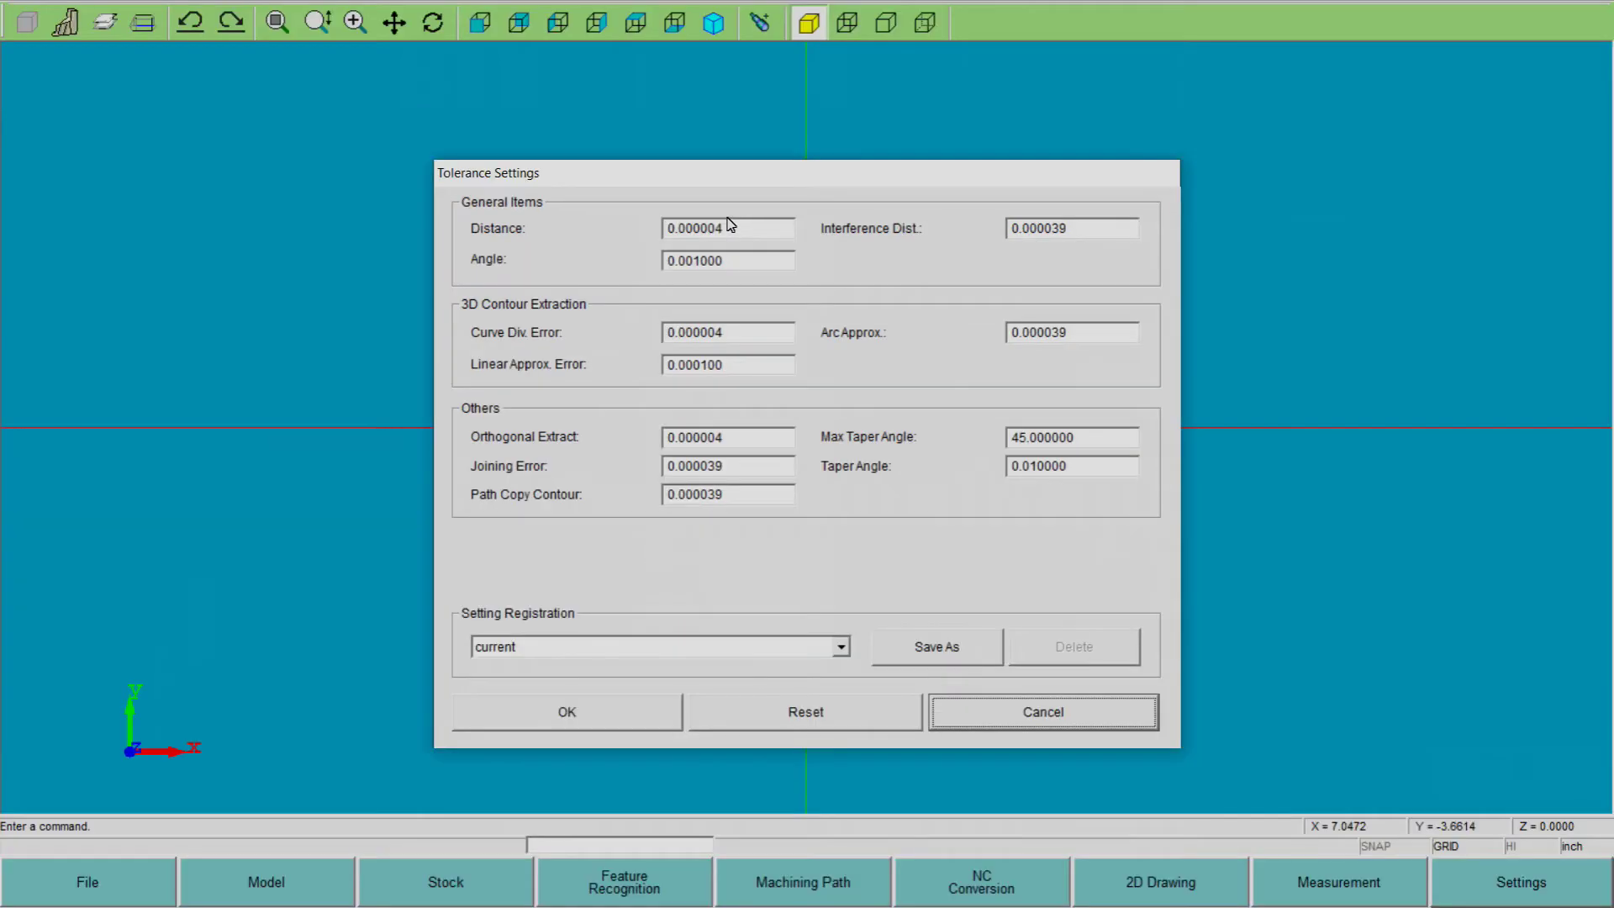
pyautogui.click(743, 232)
pyautogui.press('BackSpace')
pyautogui.press('BackSpace')
pyautogui.press('BackSpace')
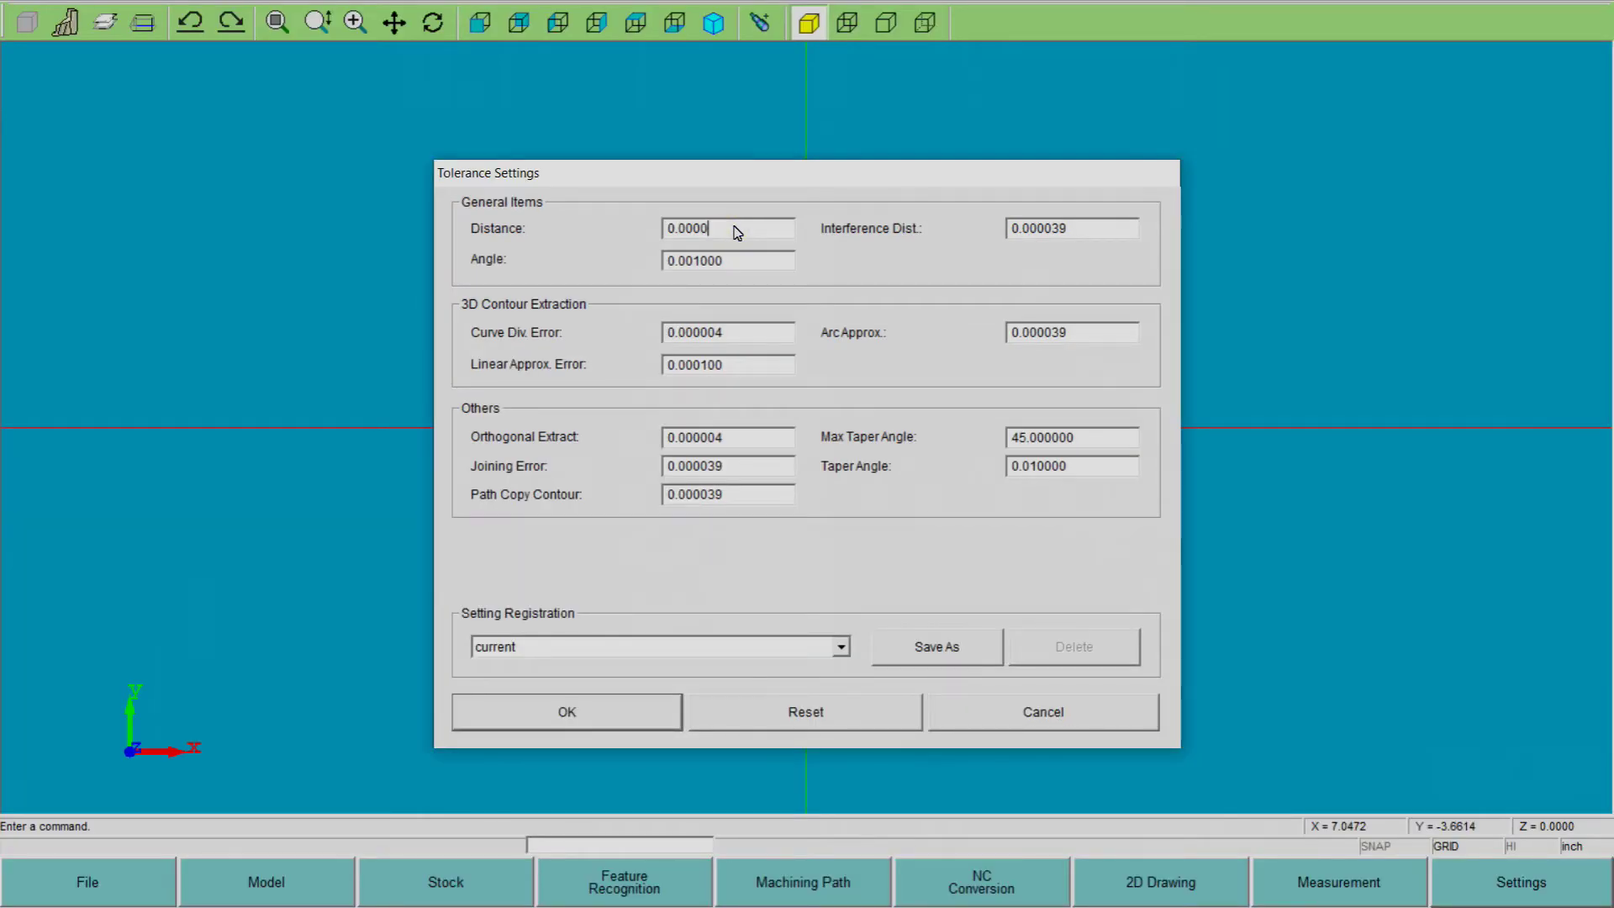
pyautogui.write('1')
pyautogui.click(598, 717)
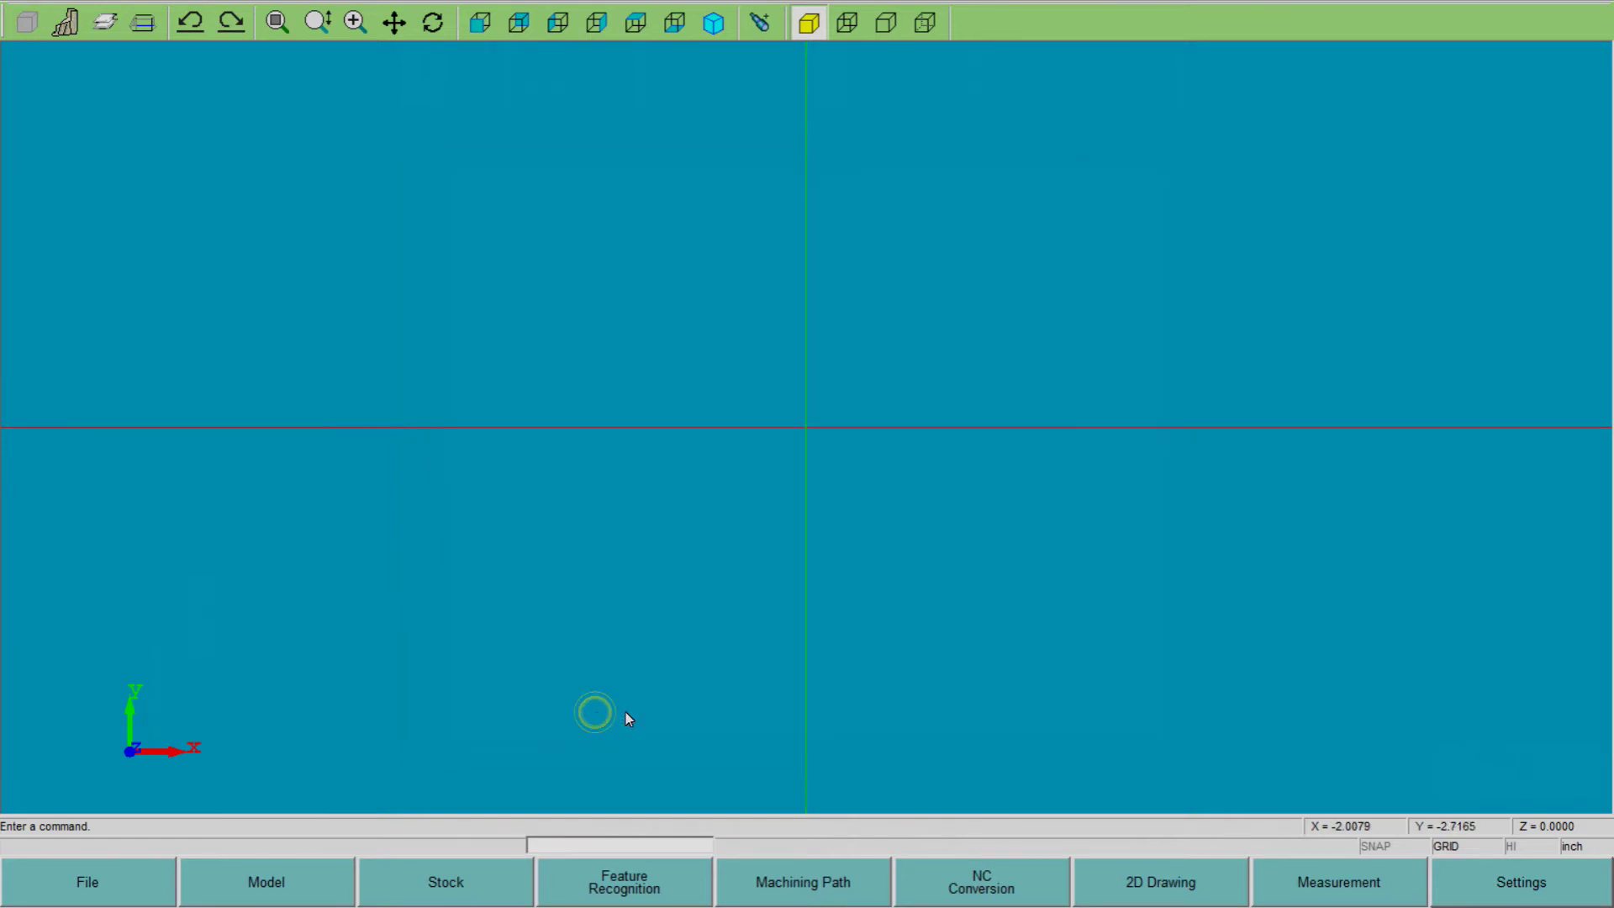
pyautogui.click(1484, 891)
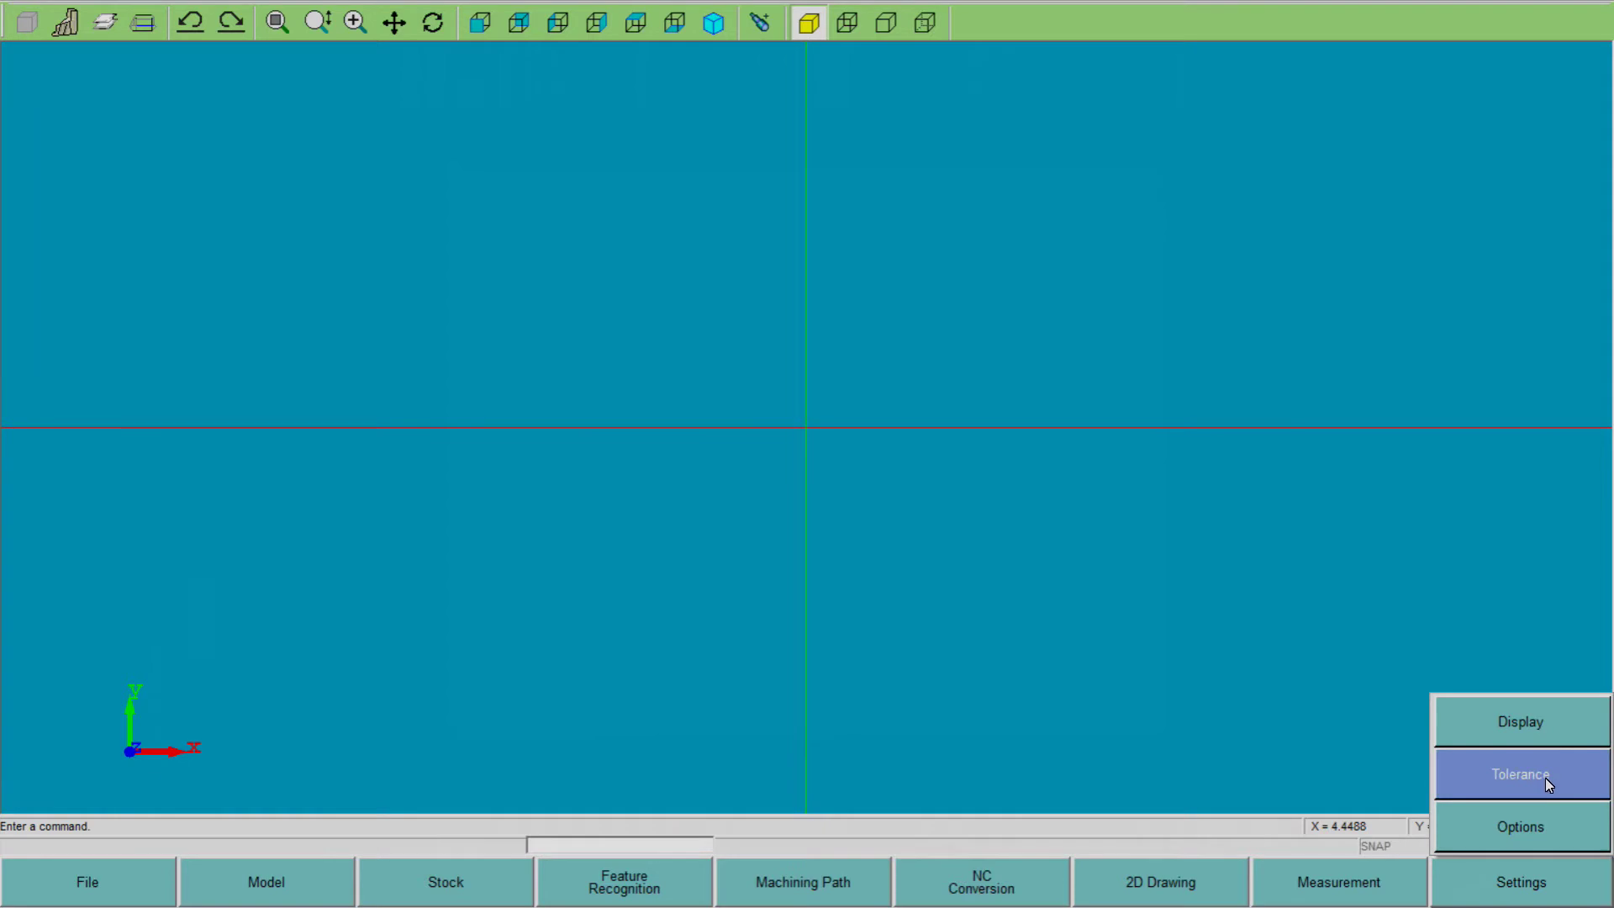
pyautogui.click(1535, 731)
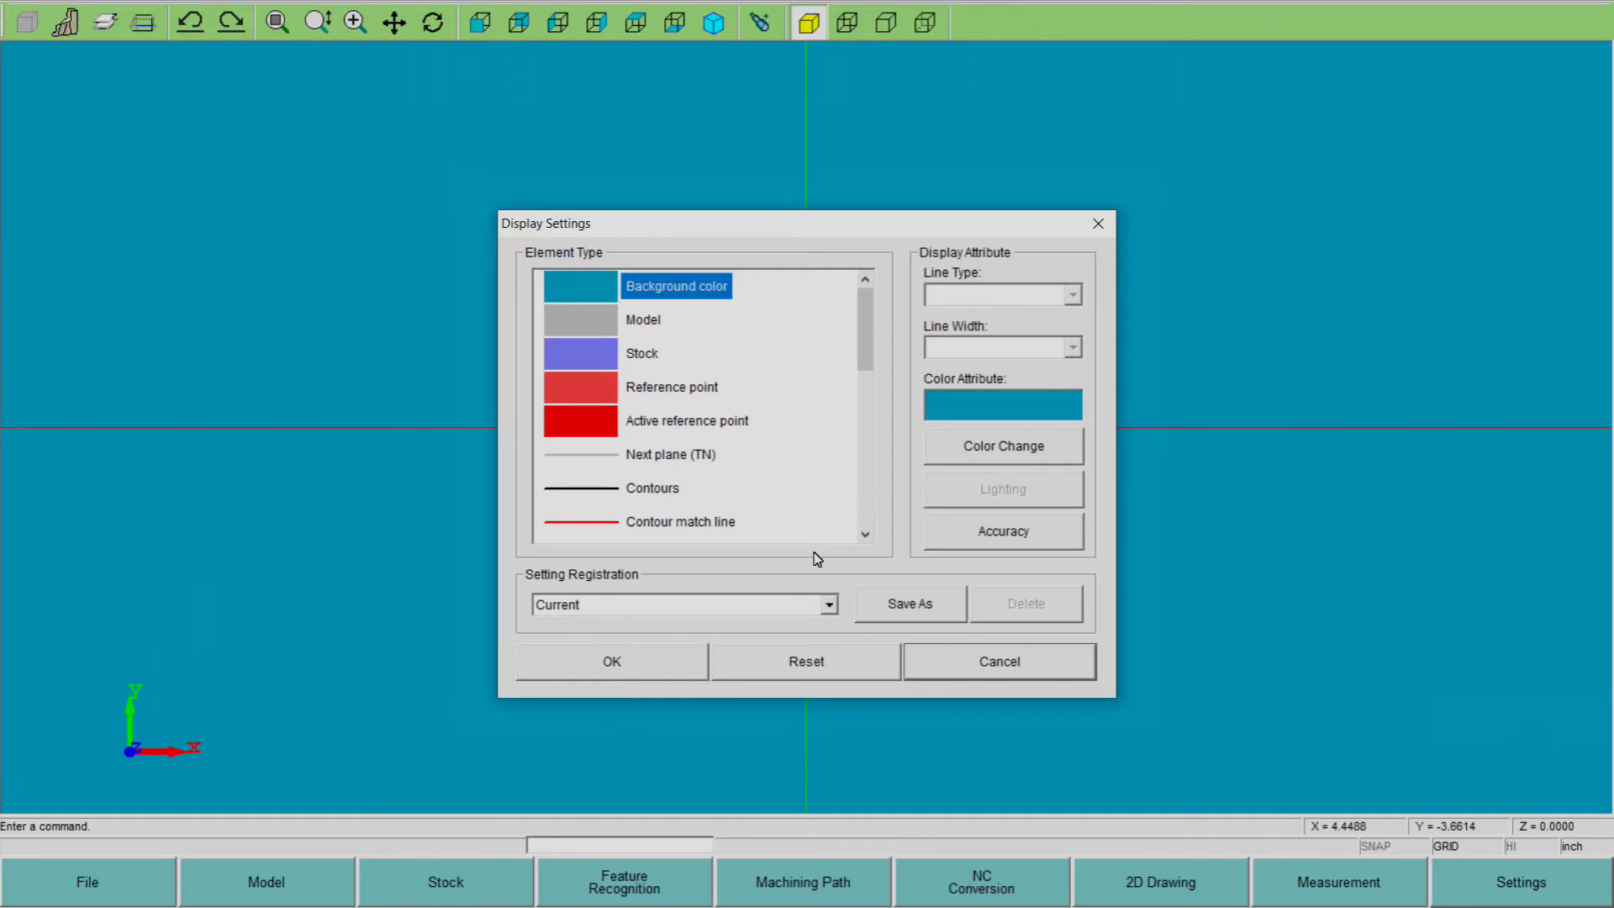
pyautogui.click(988, 664)
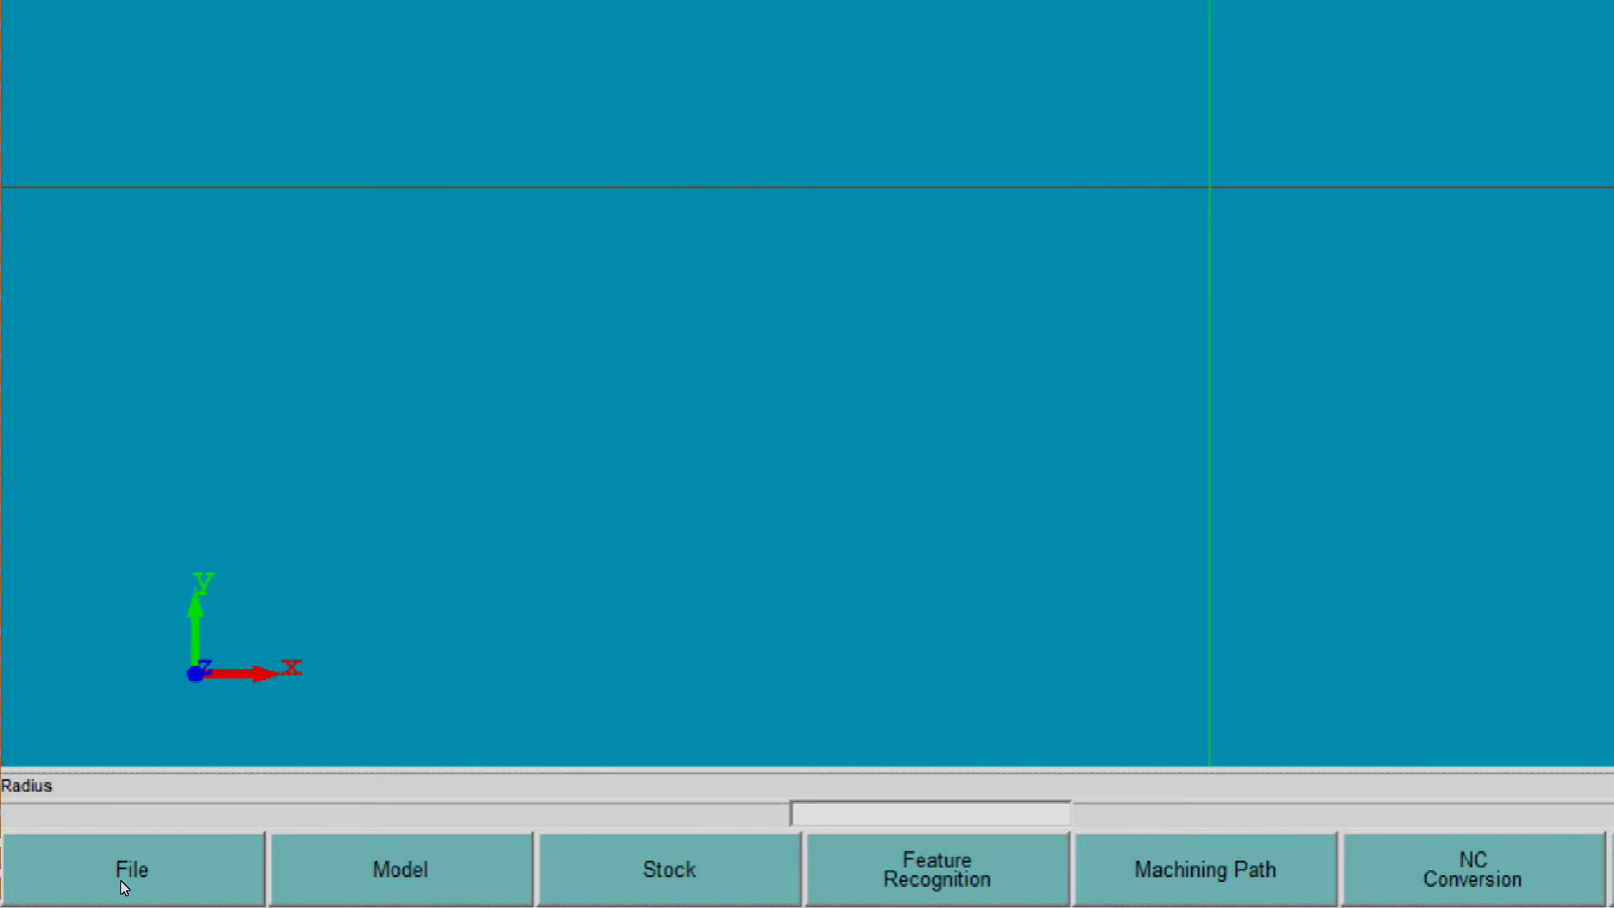
# Open 1.iq from the Tutorial folder, listing only IntelligentQvic files
pyautogui.click(183, 873)
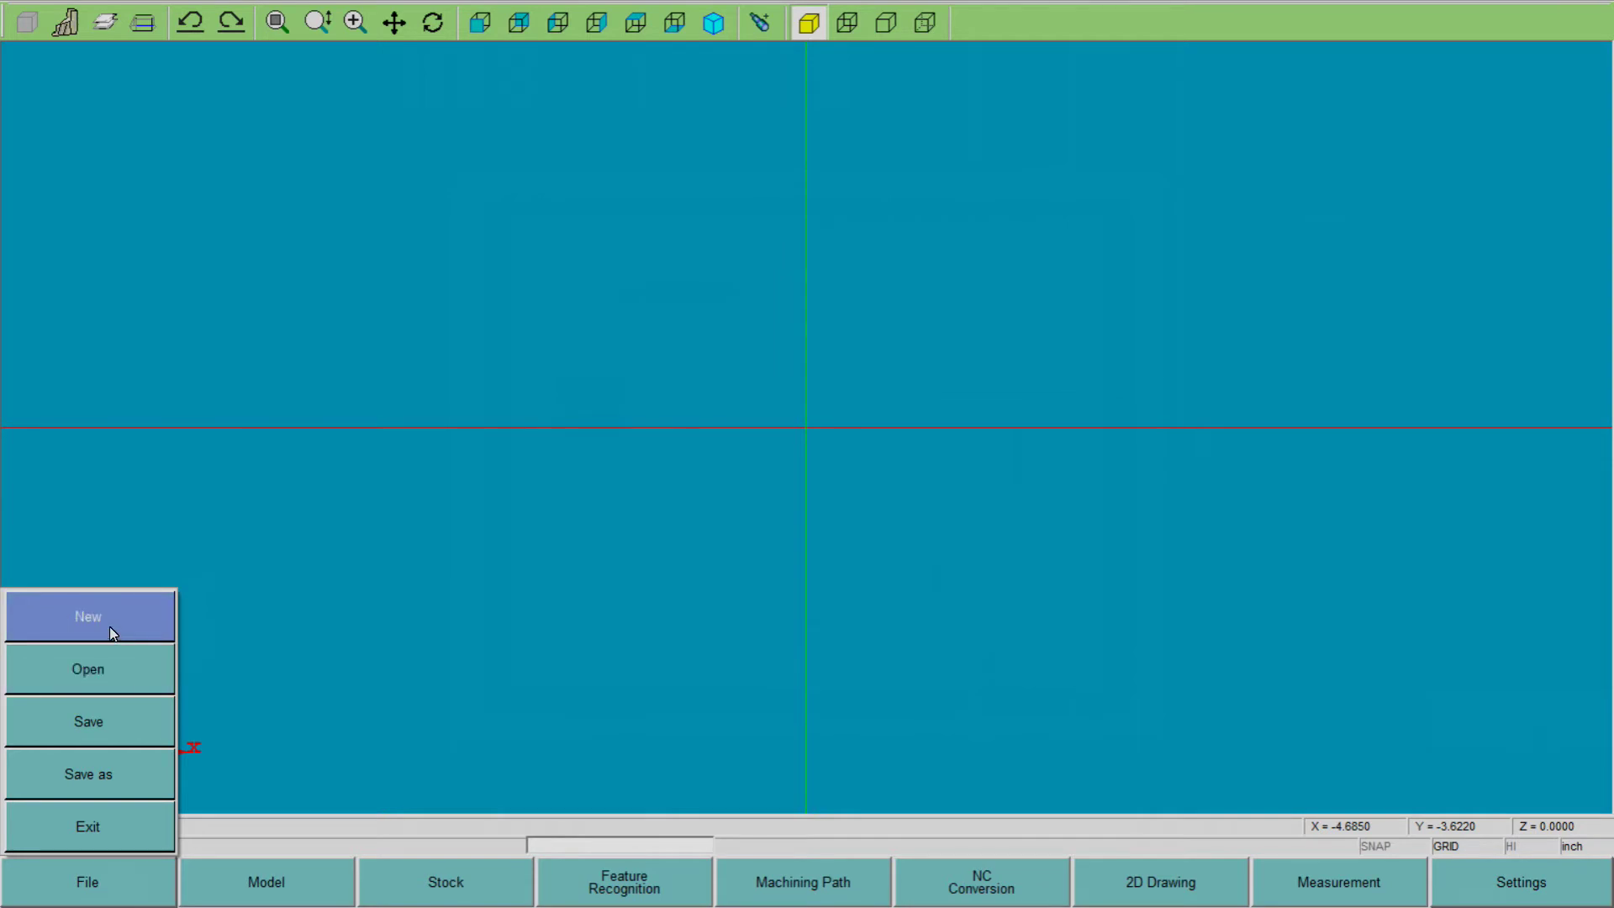
pyautogui.click(114, 669)
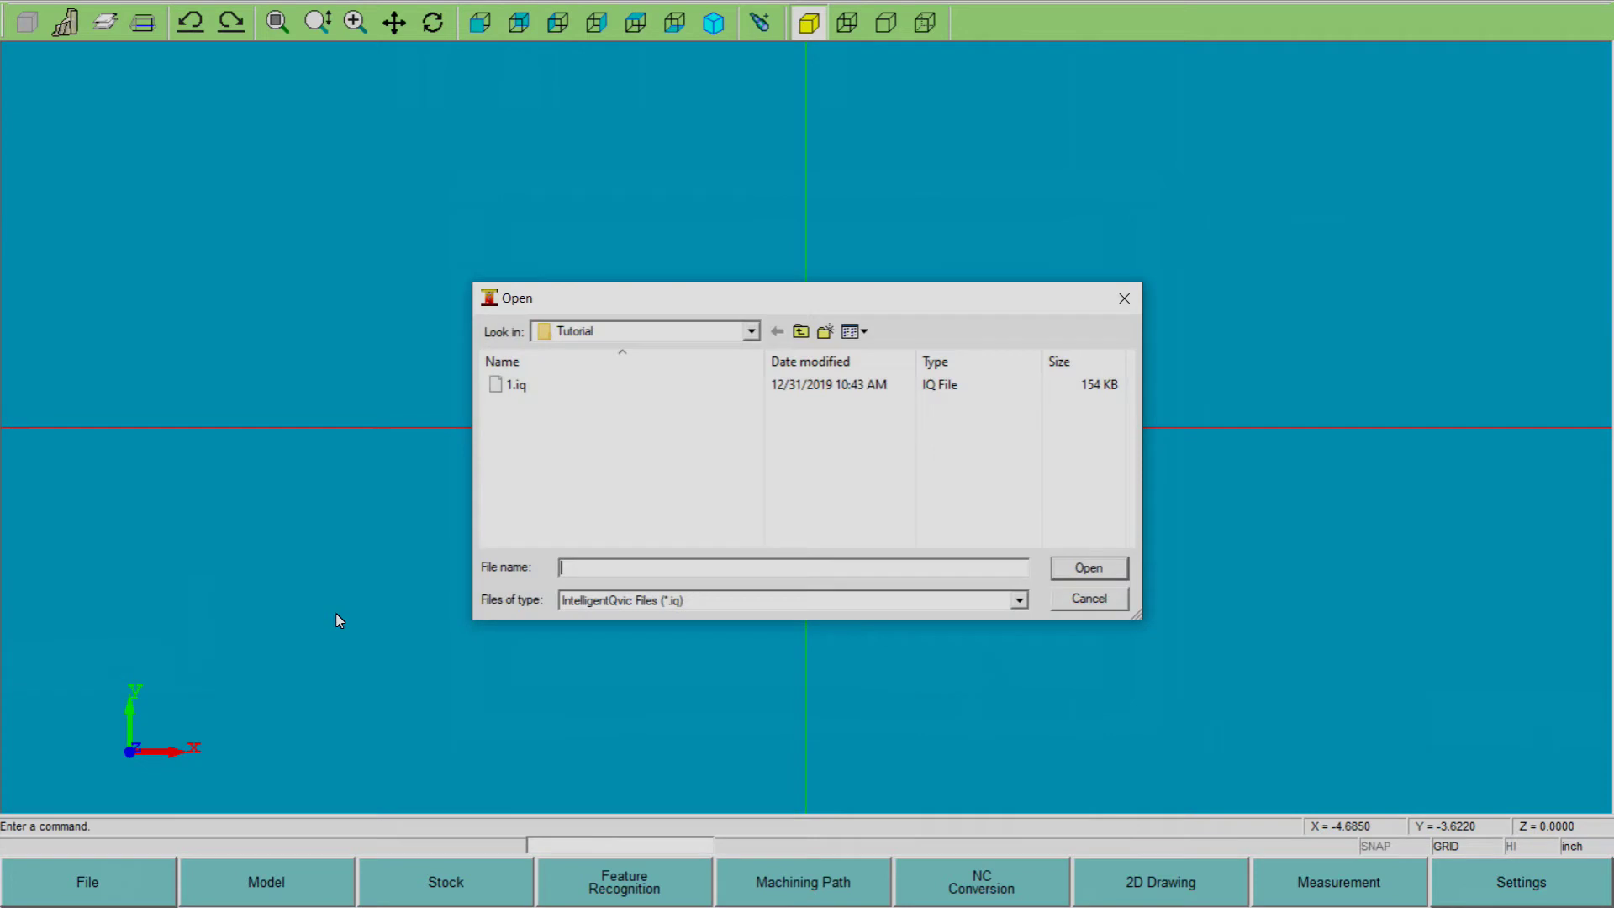
pyautogui.click(616, 602)
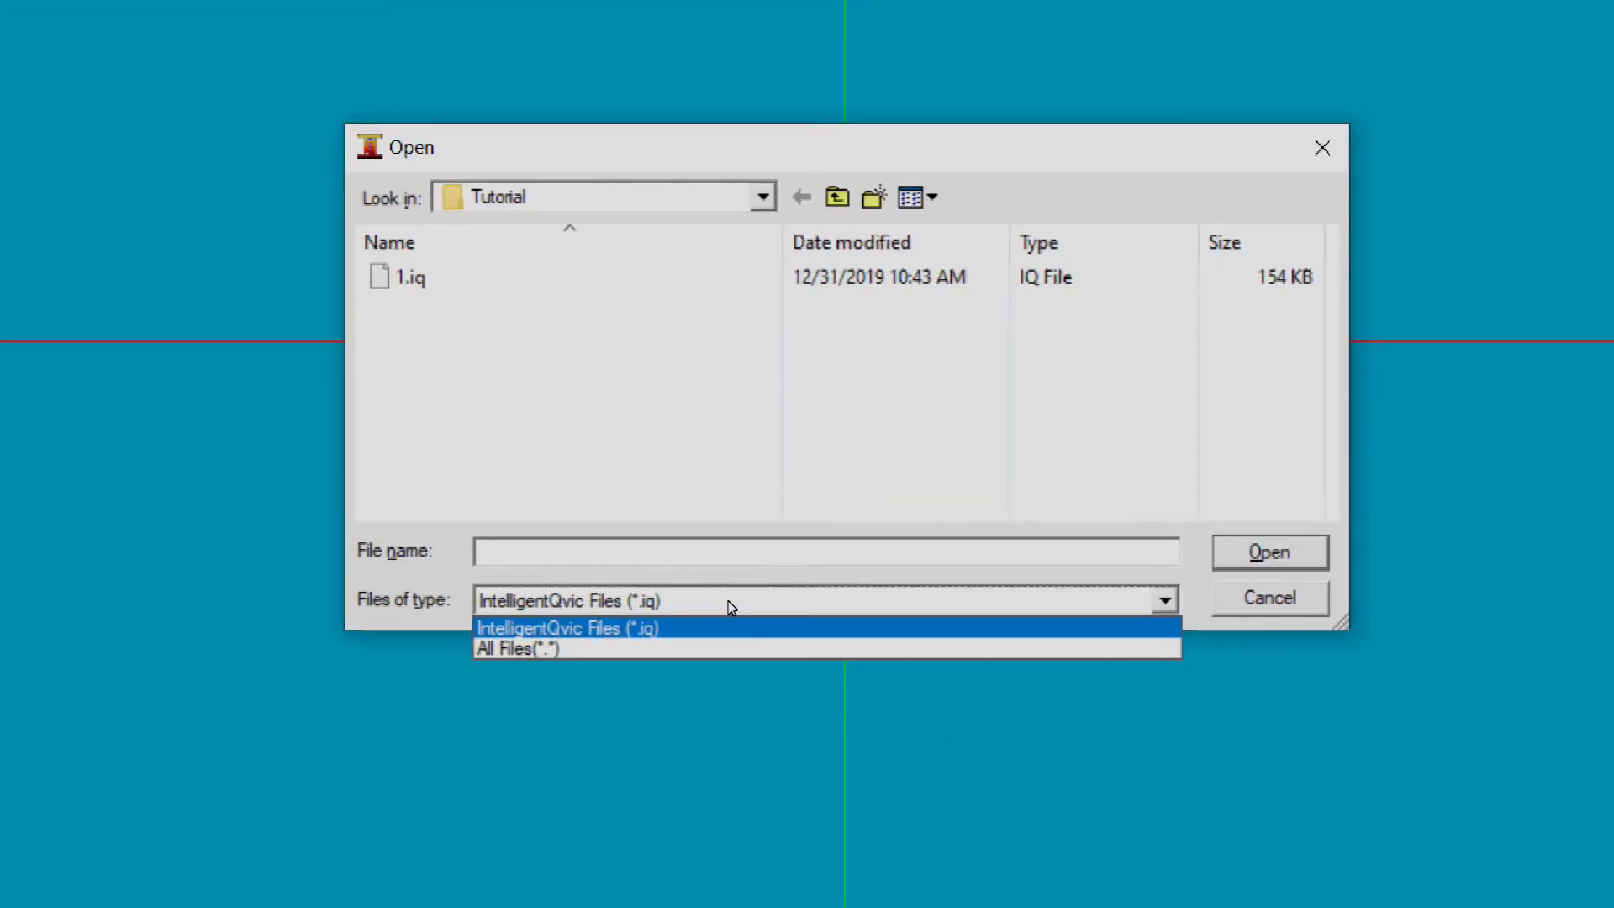
pyautogui.click(730, 604)
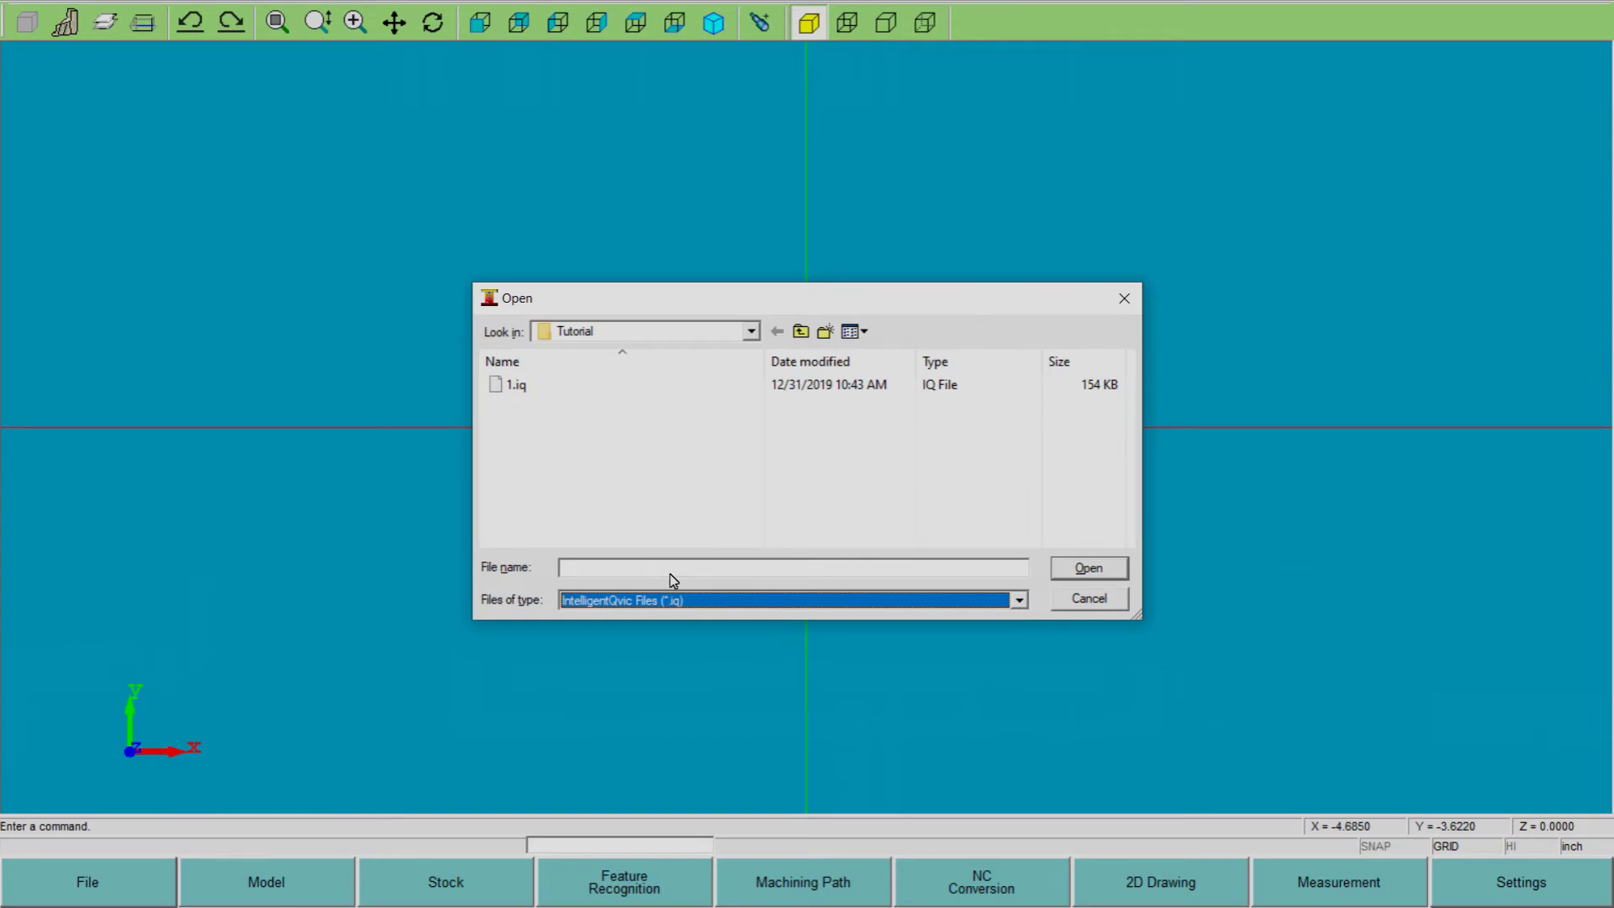
pyautogui.click(520, 389)
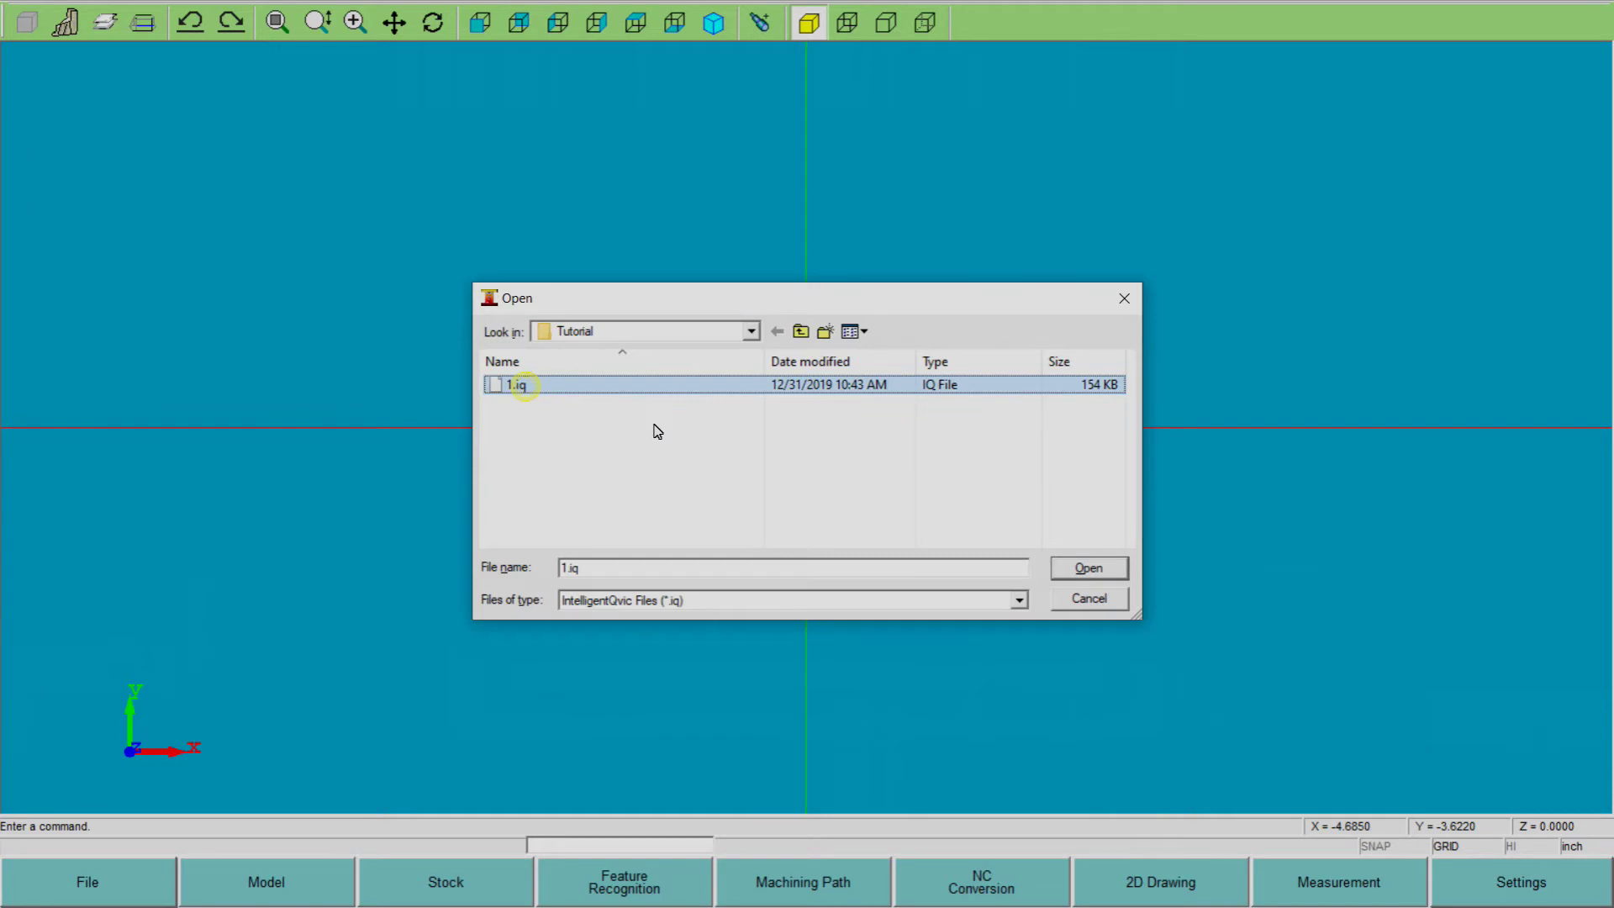
pyautogui.click(1072, 577)
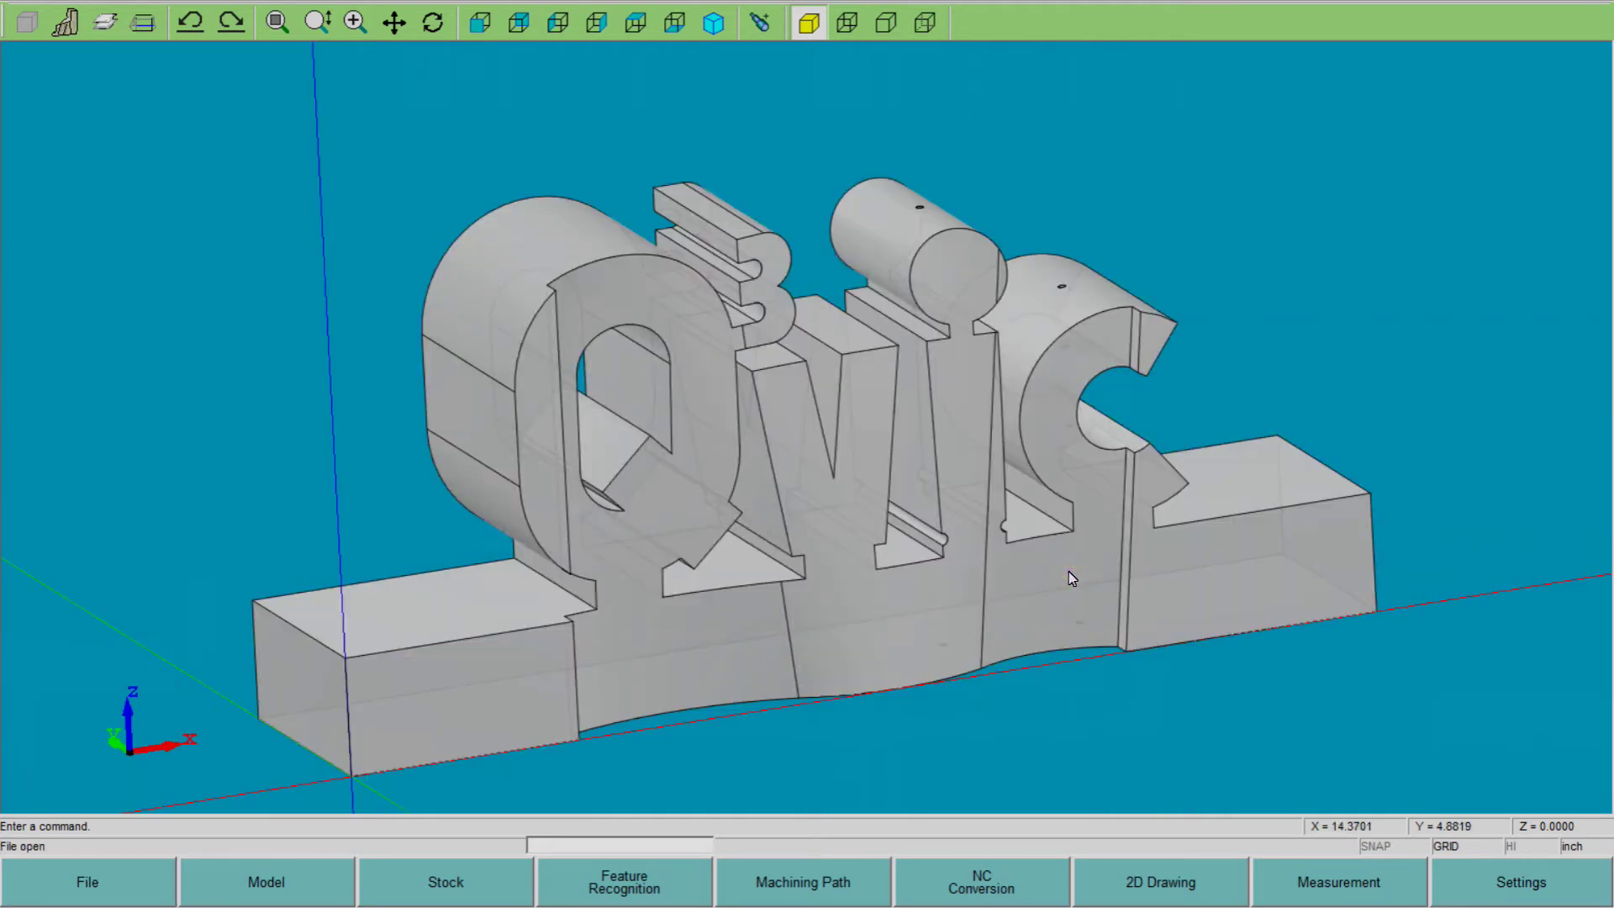
pyautogui.click(57, 893)
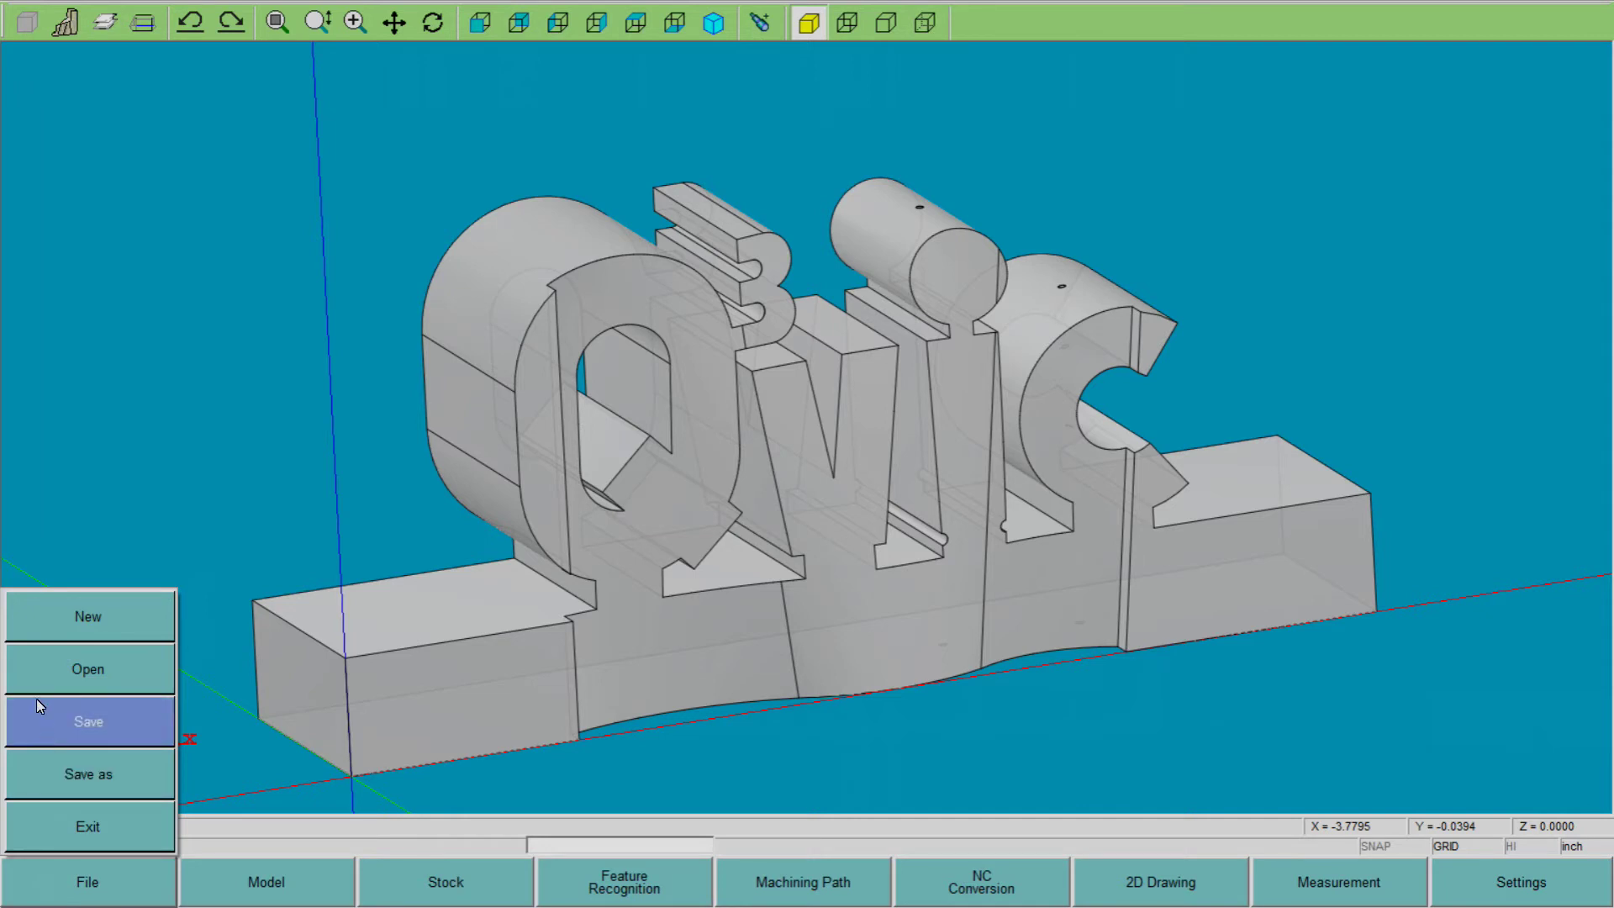
pyautogui.click(47, 641)
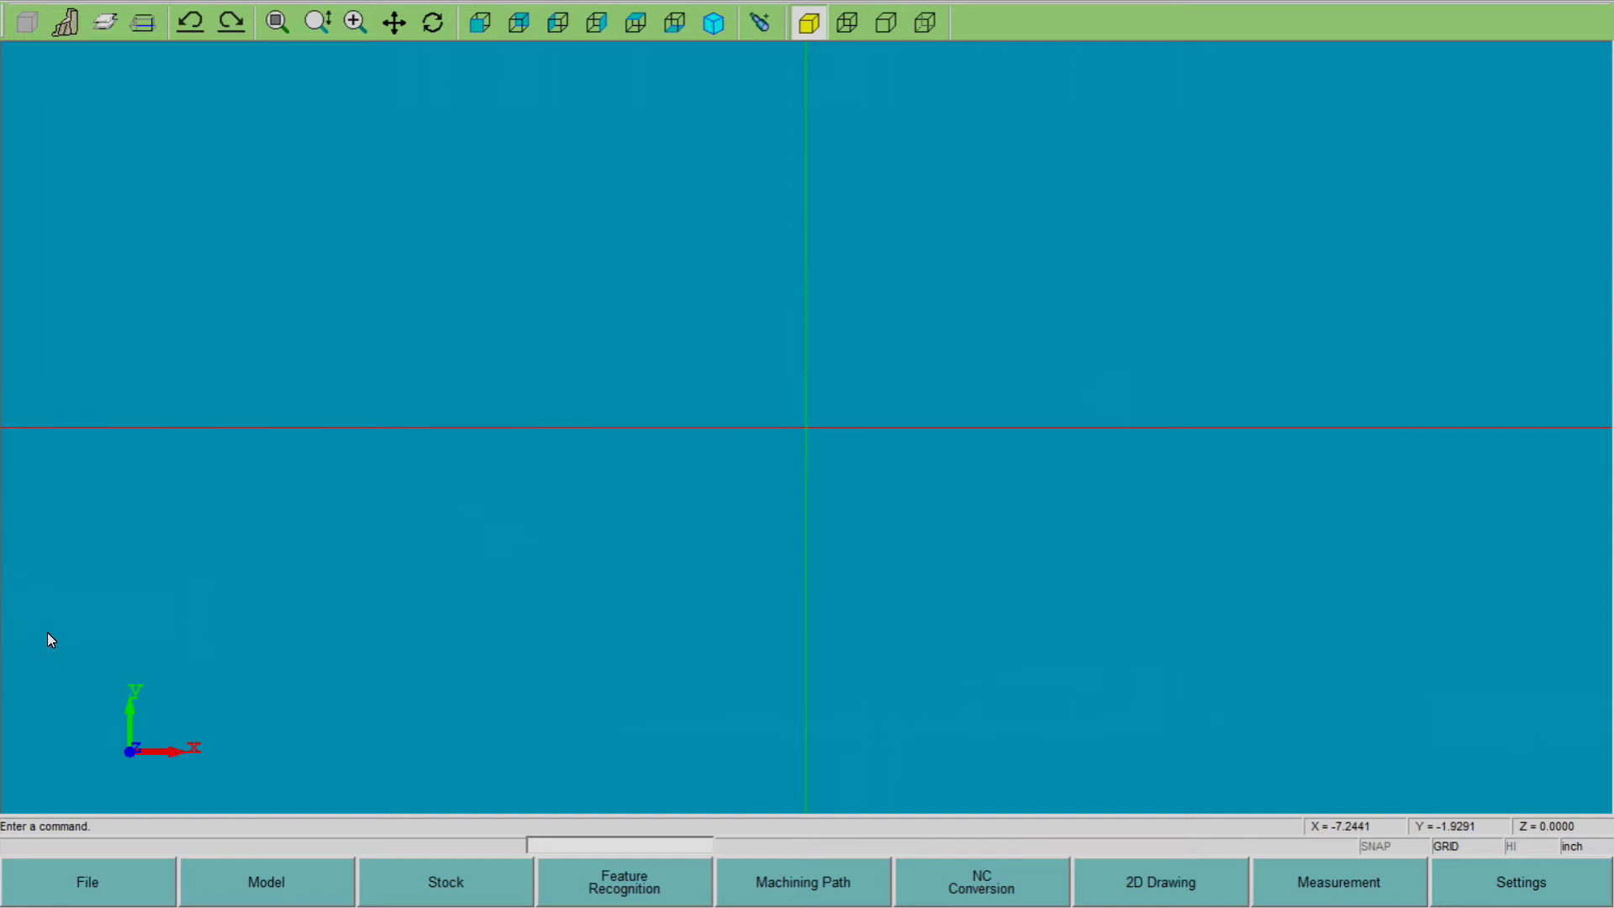
pyautogui.click(95, 899)
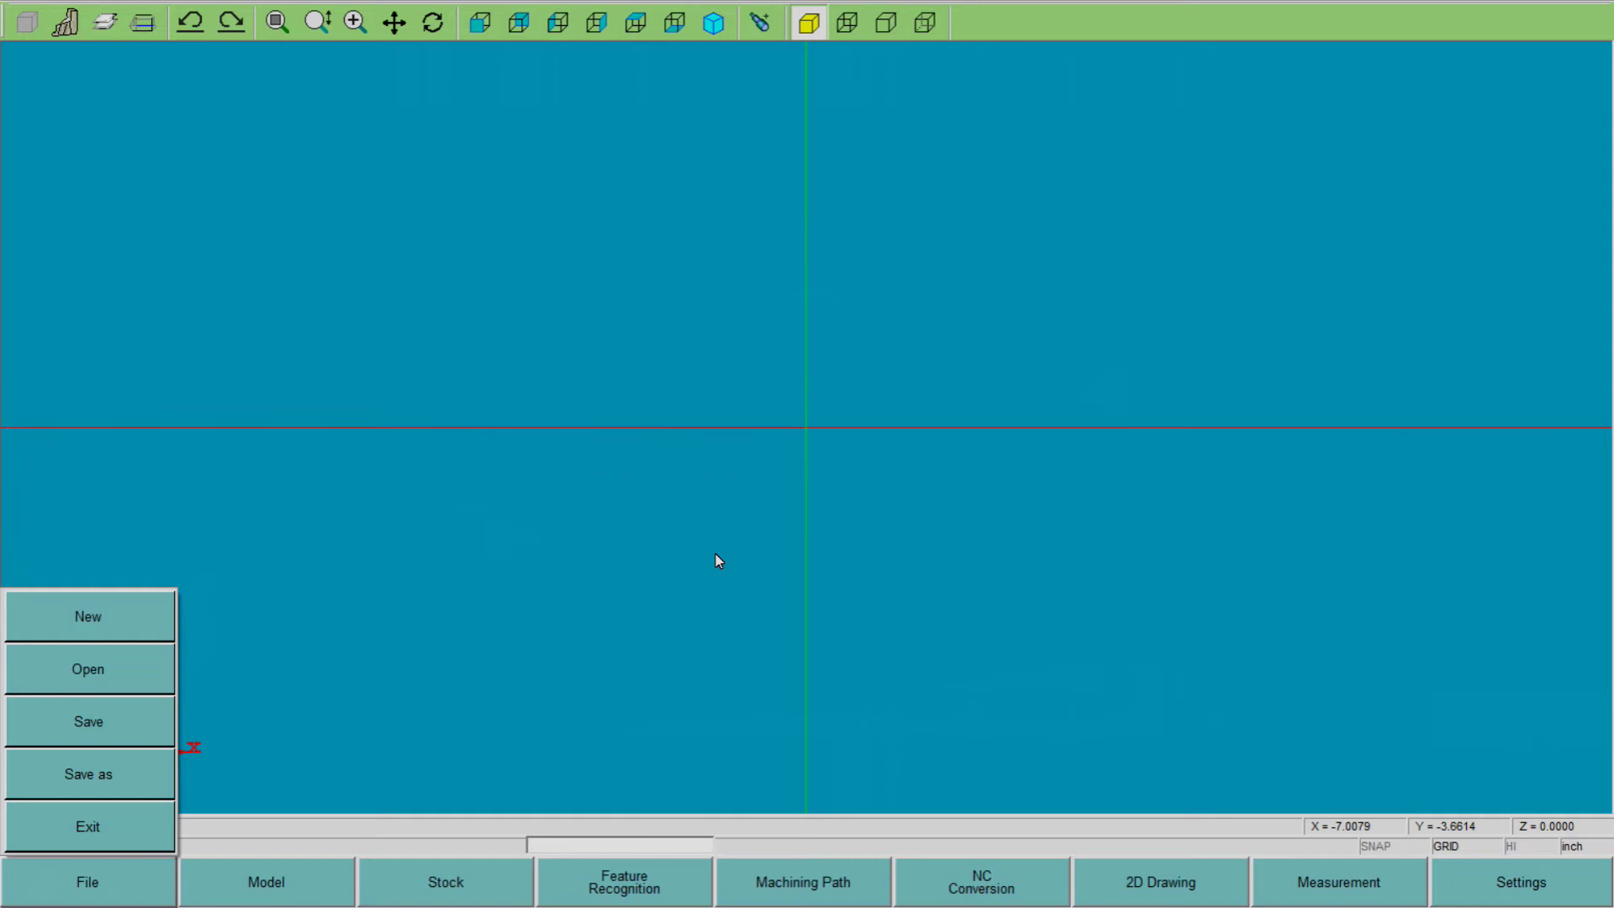
pyautogui.click(120, 632)
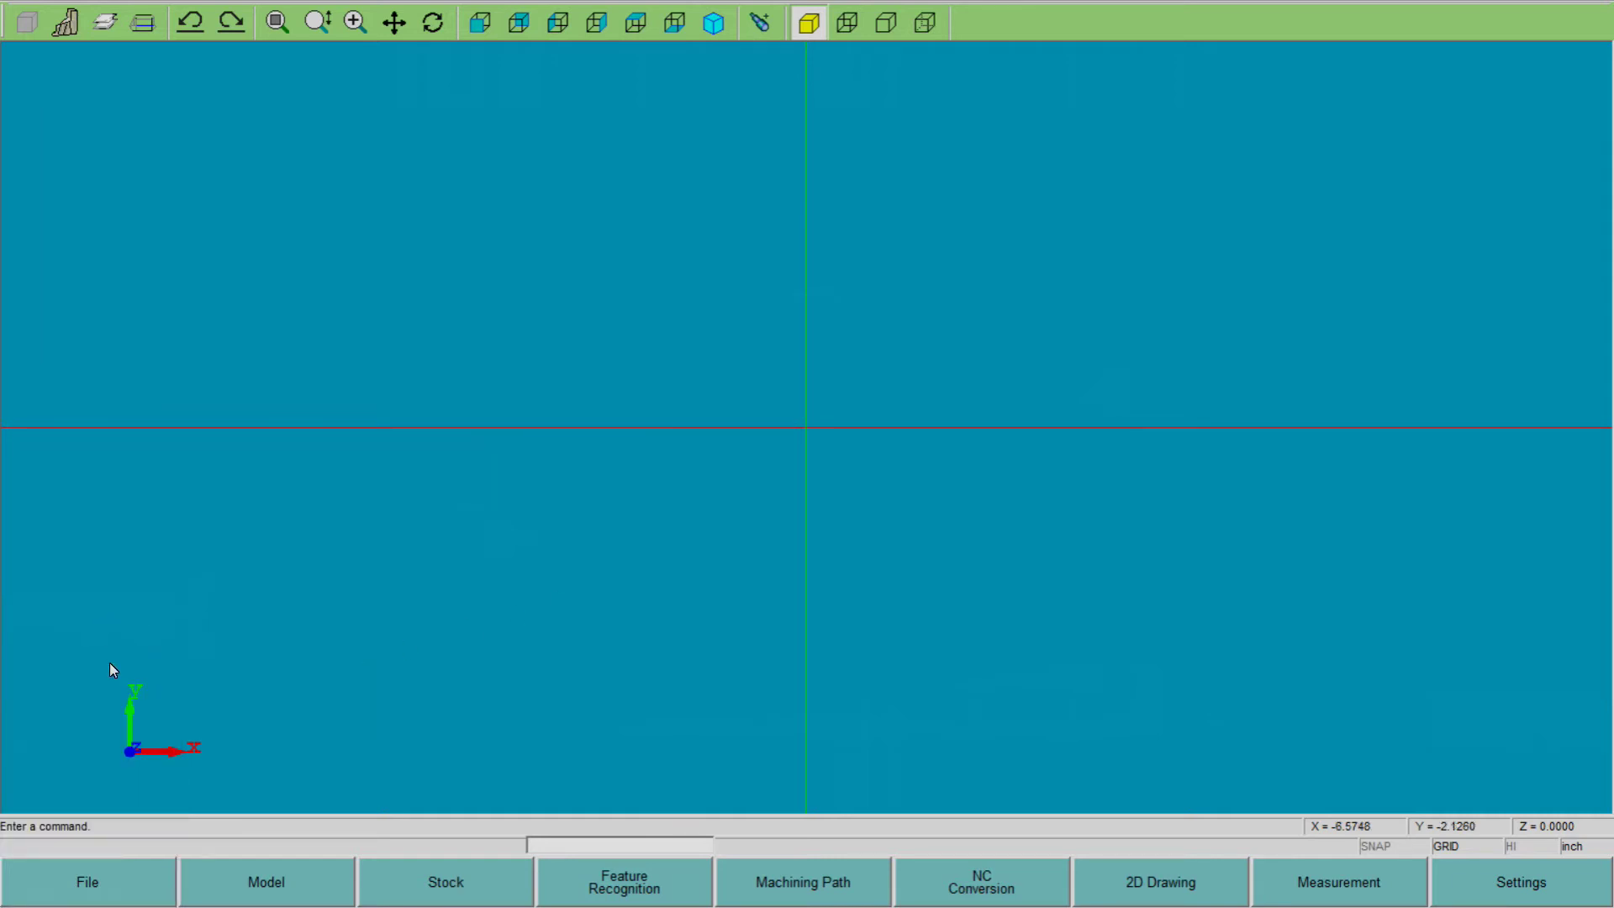
pyautogui.click(109, 898)
pyautogui.click(99, 677)
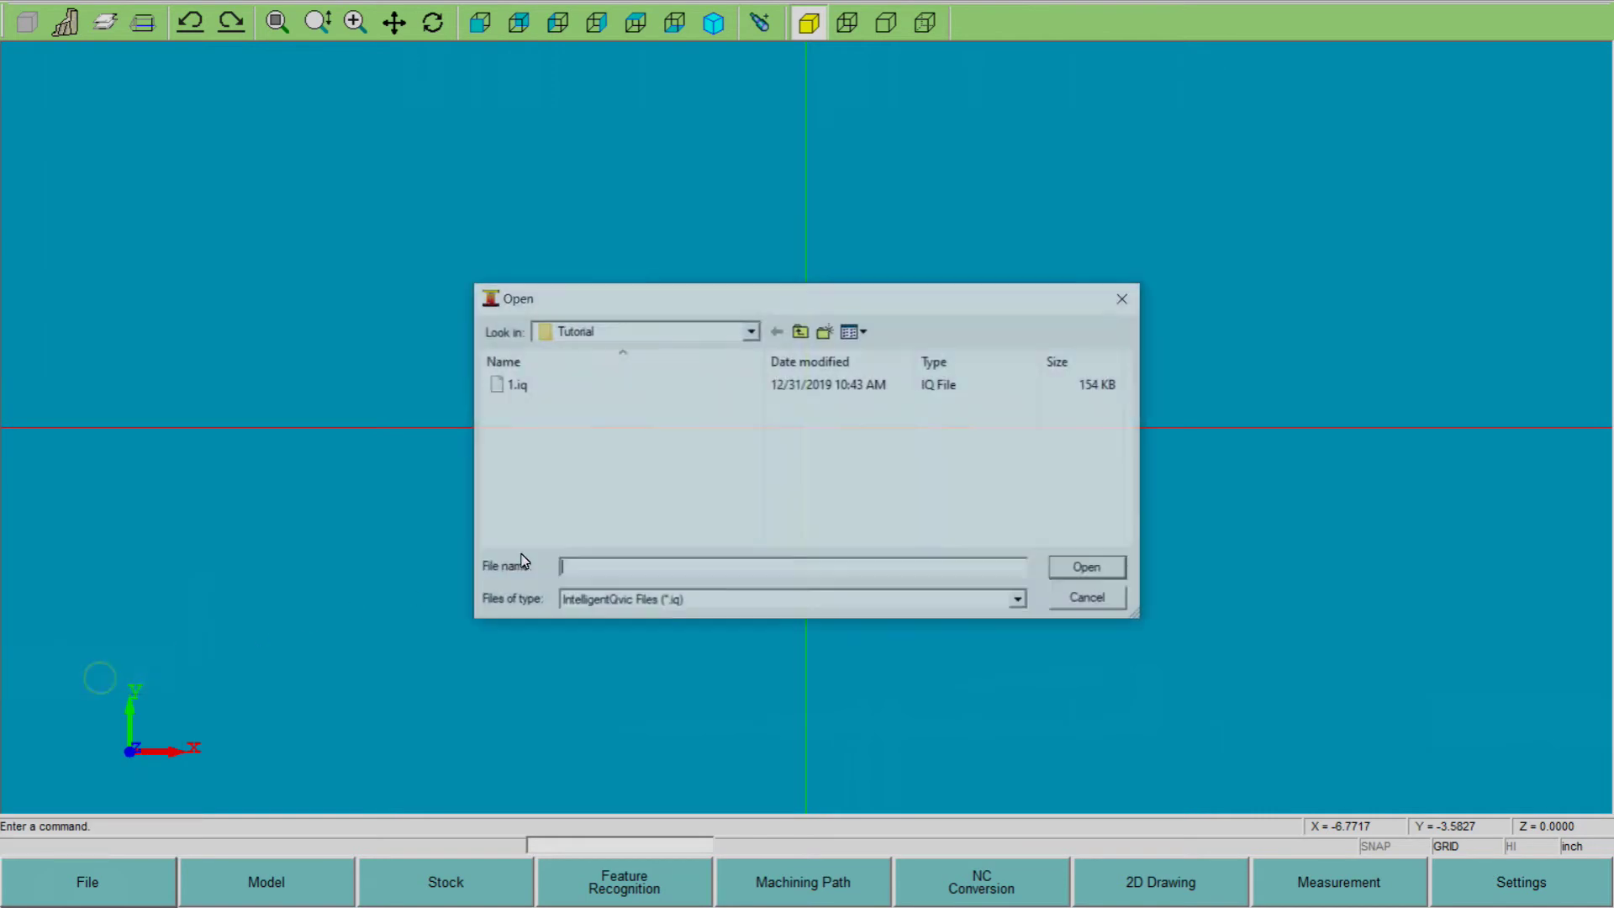
pyautogui.click(514, 385)
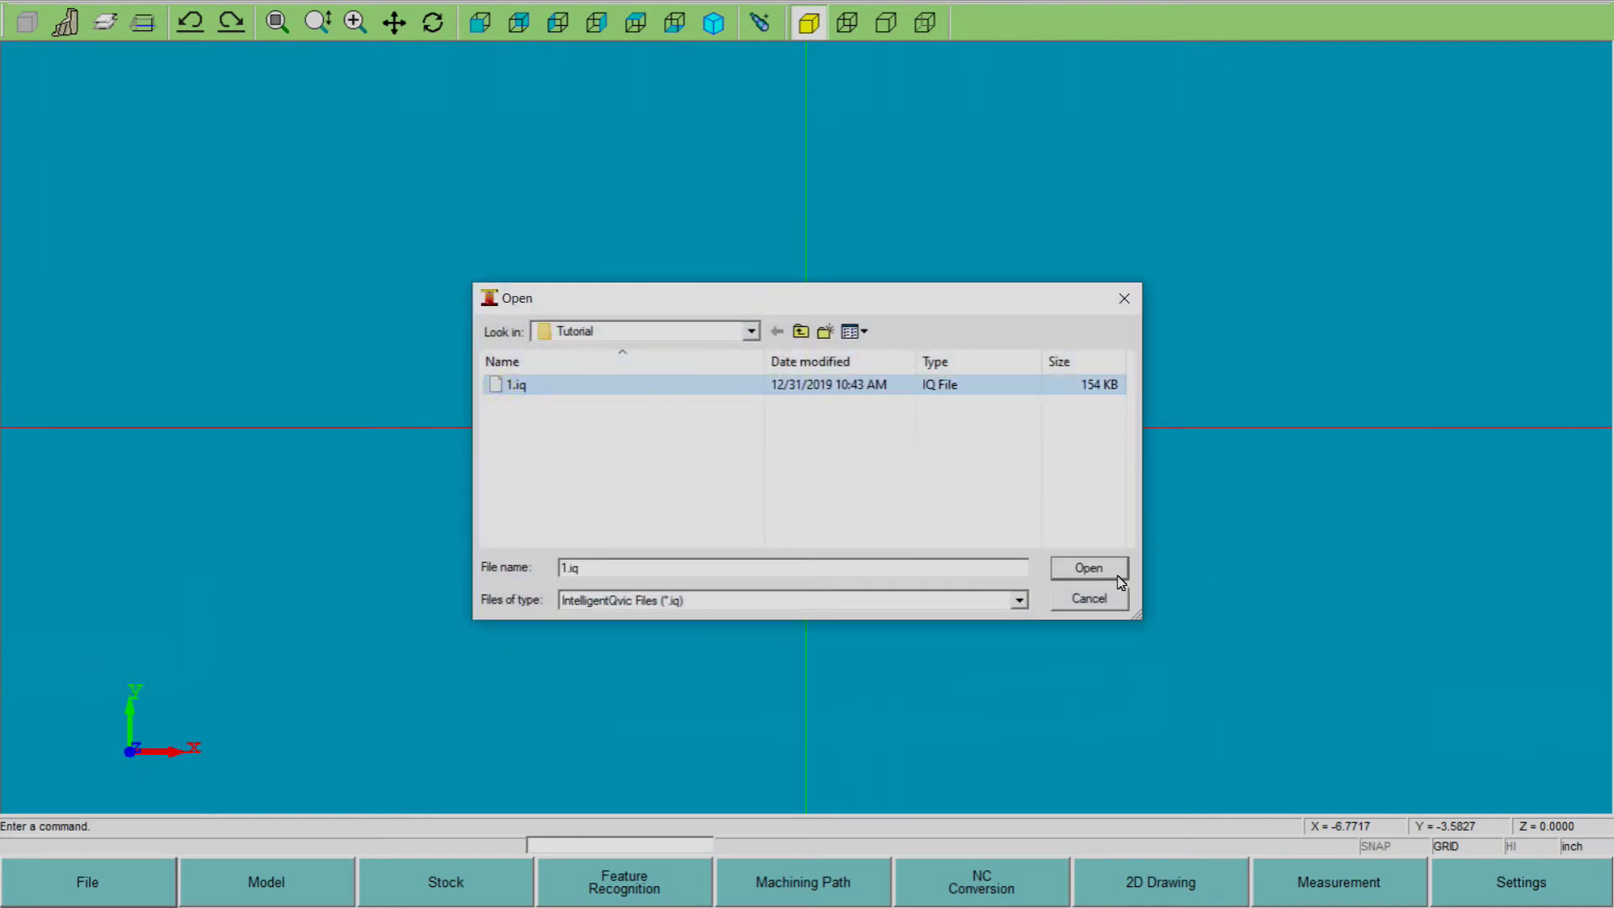
pyautogui.click(1116, 576)
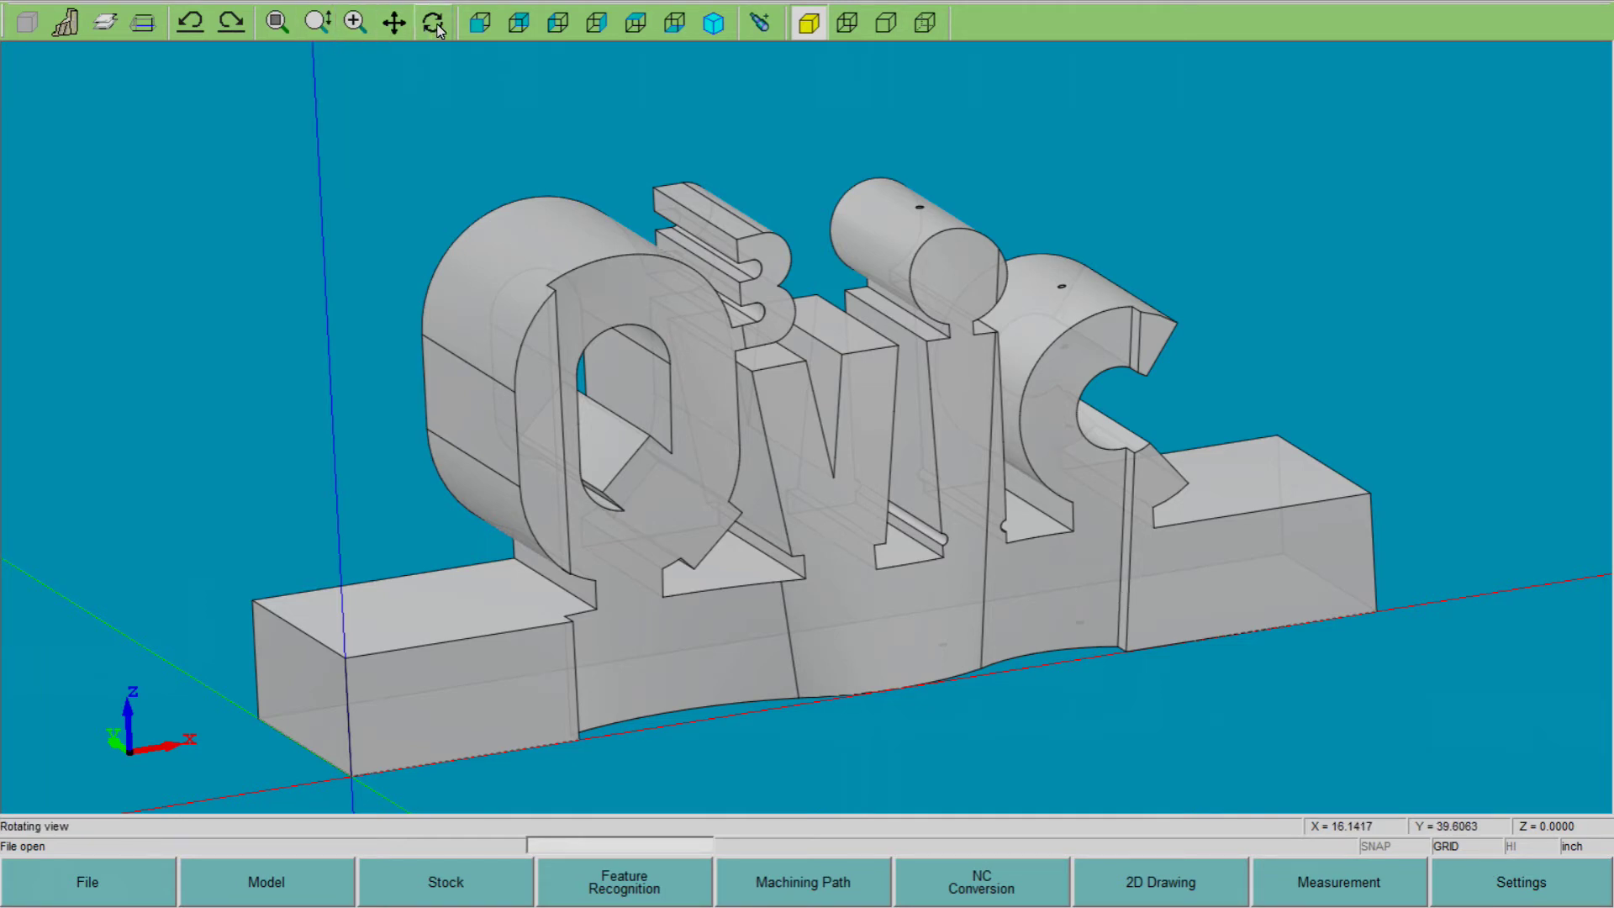
pyautogui.click(713, 25)
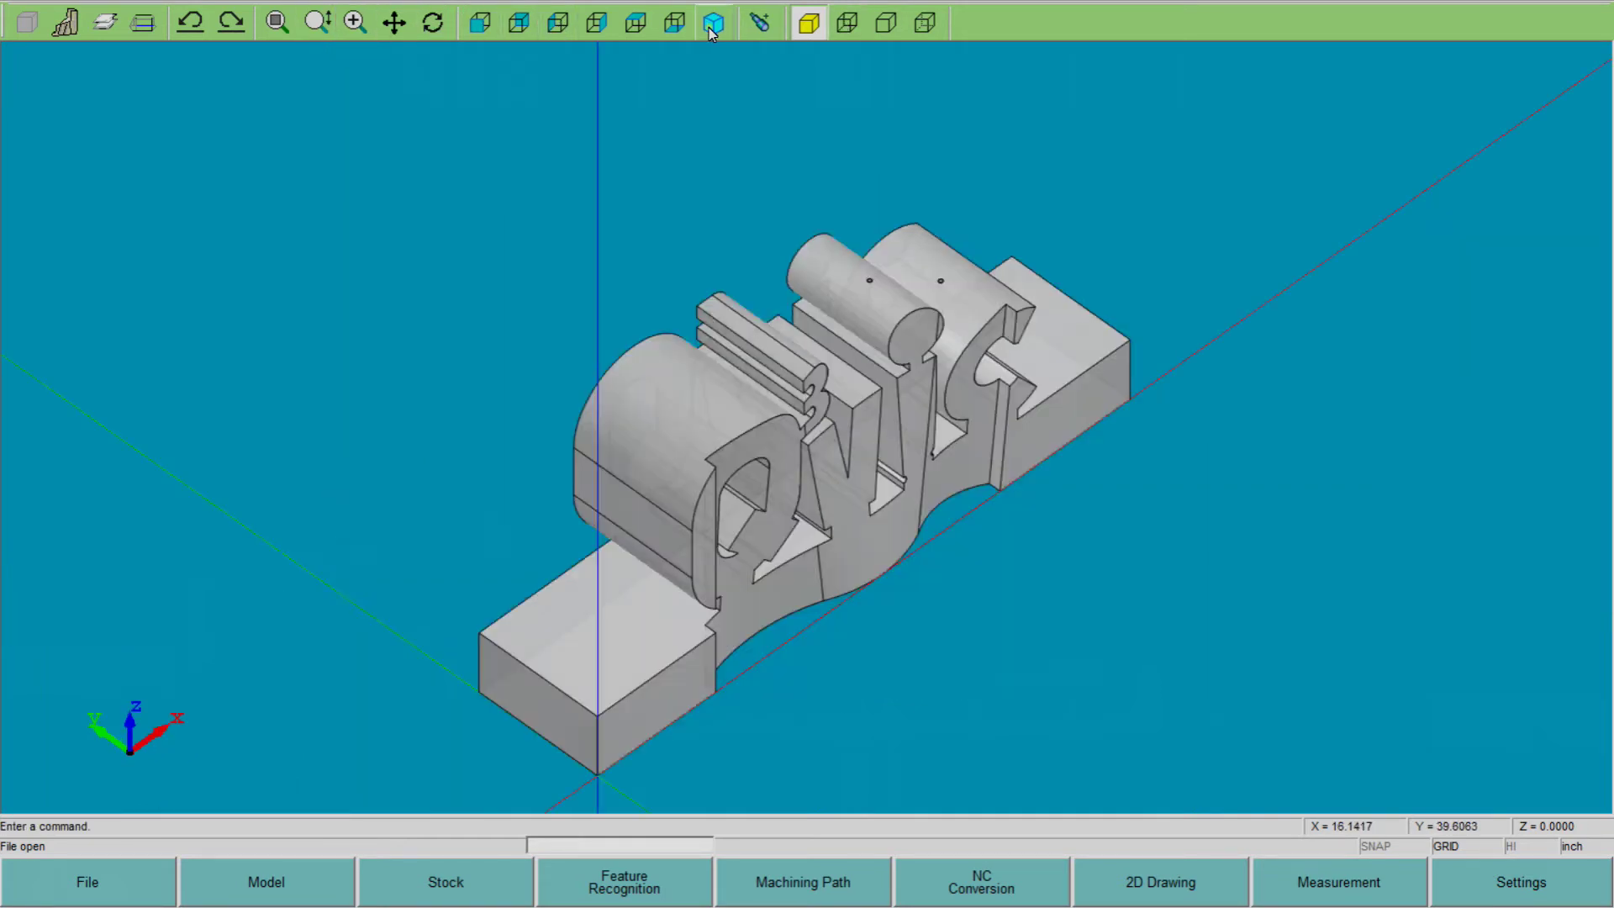
pyautogui.click(478, 25)
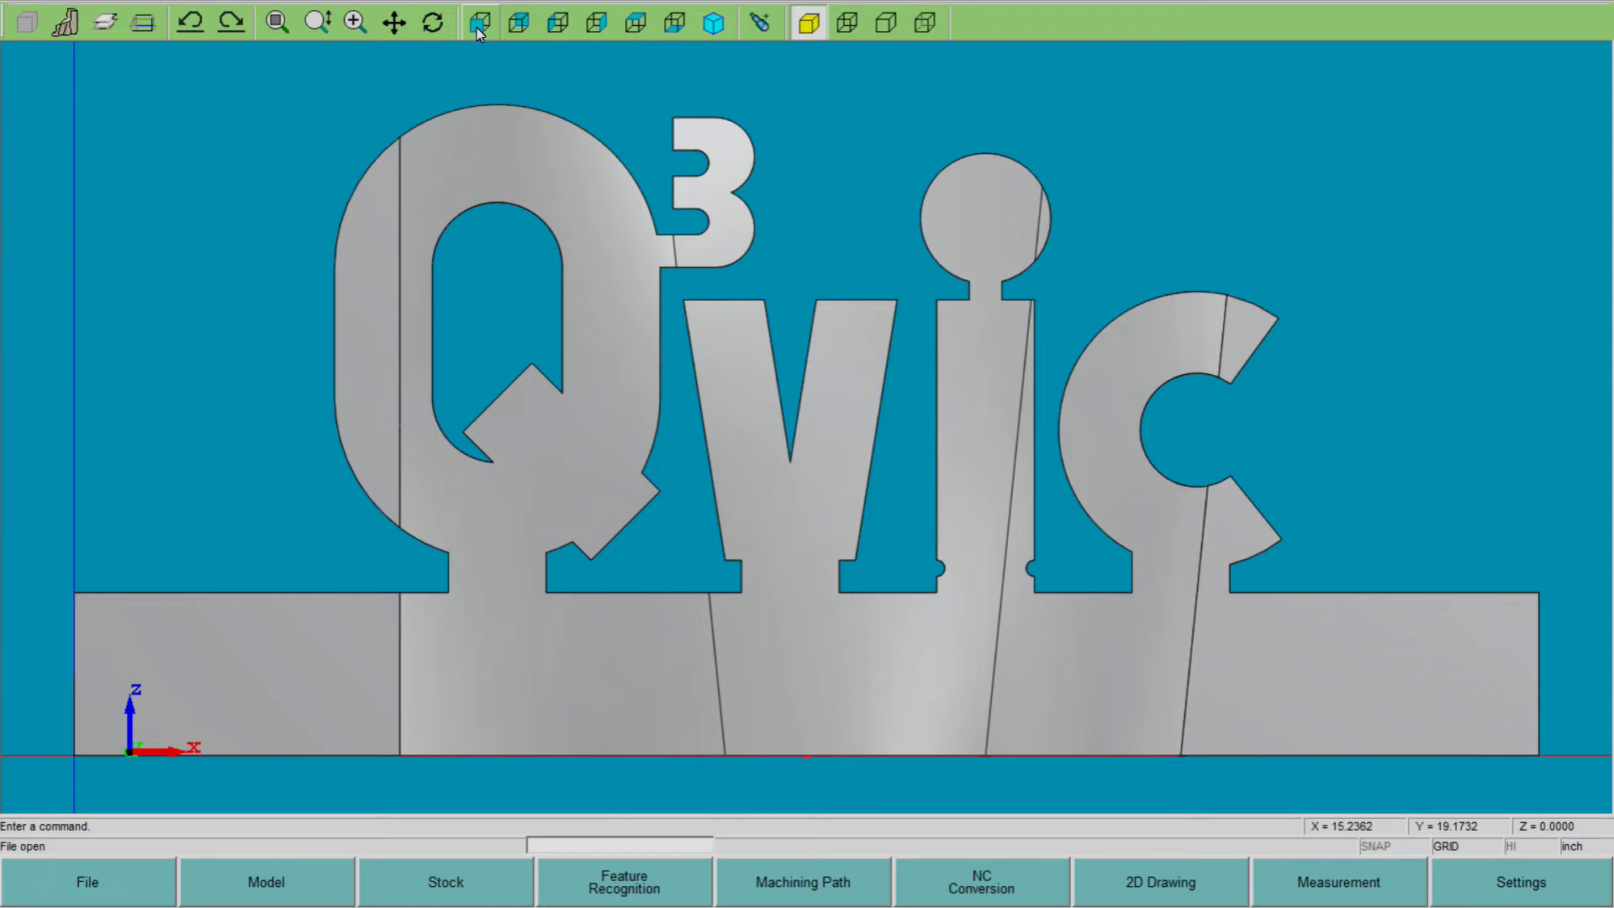
pyautogui.click(522, 27)
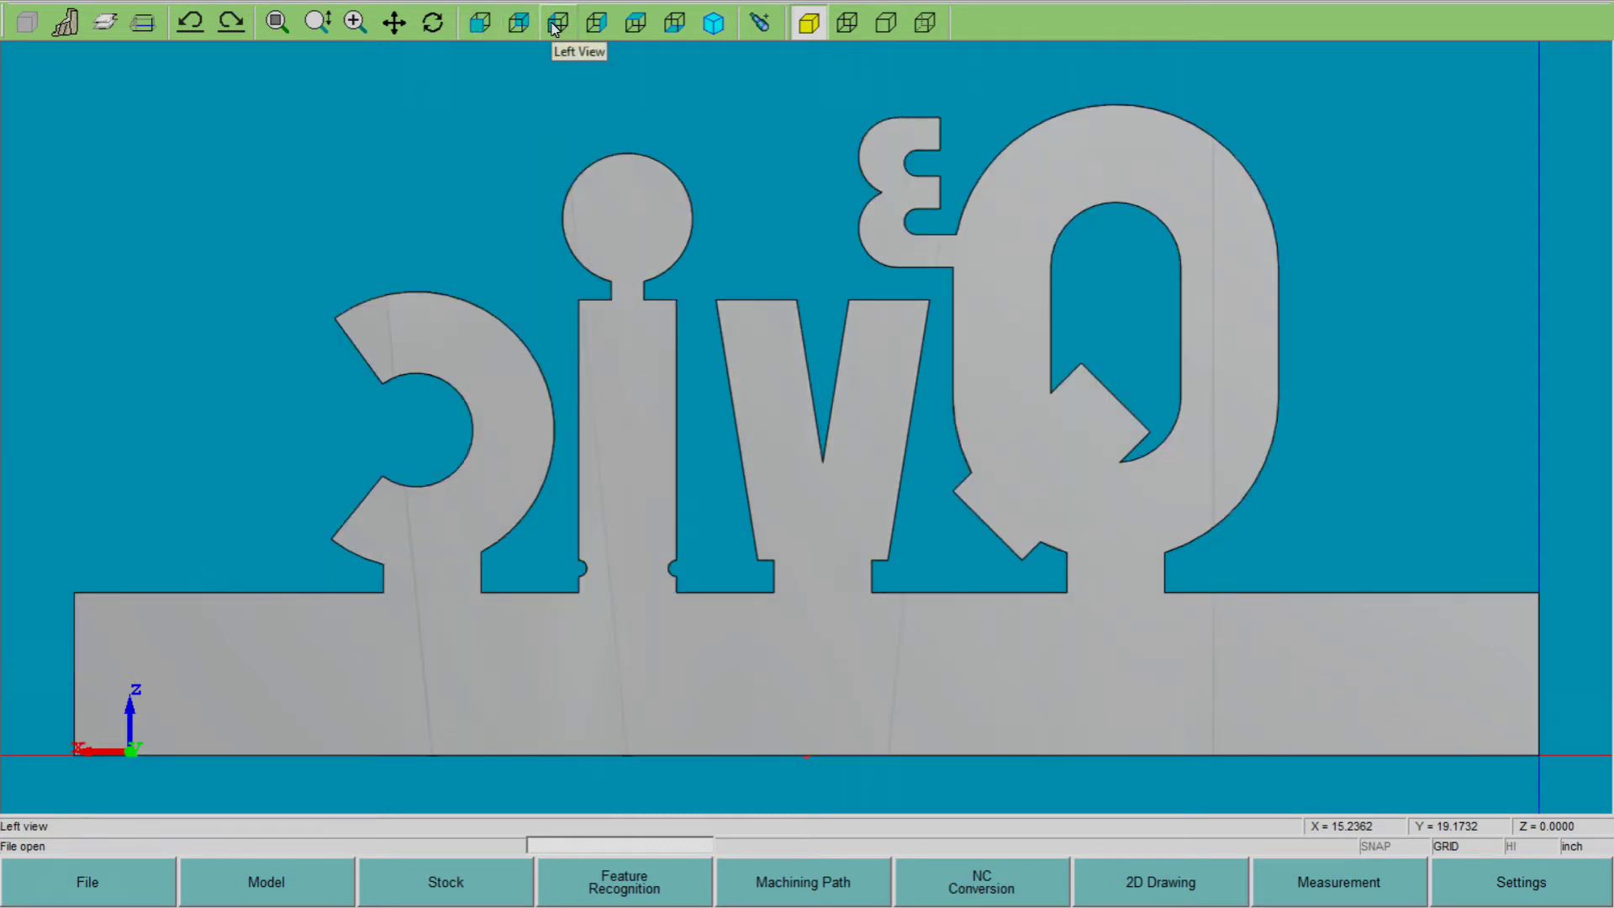
pyautogui.click(556, 25)
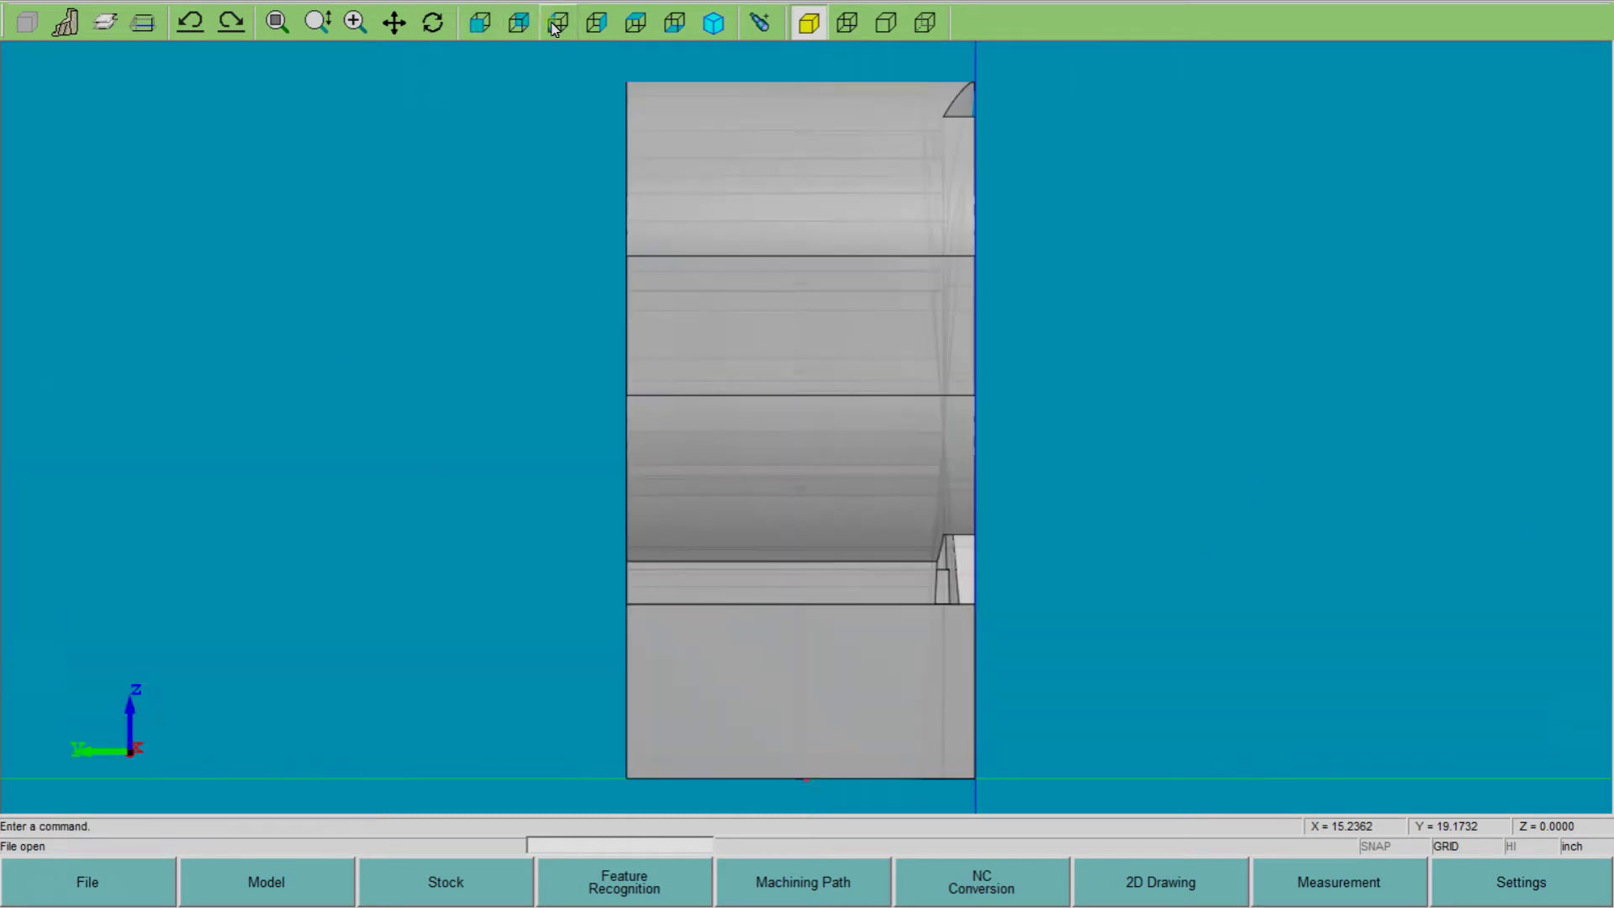
pyautogui.click(598, 29)
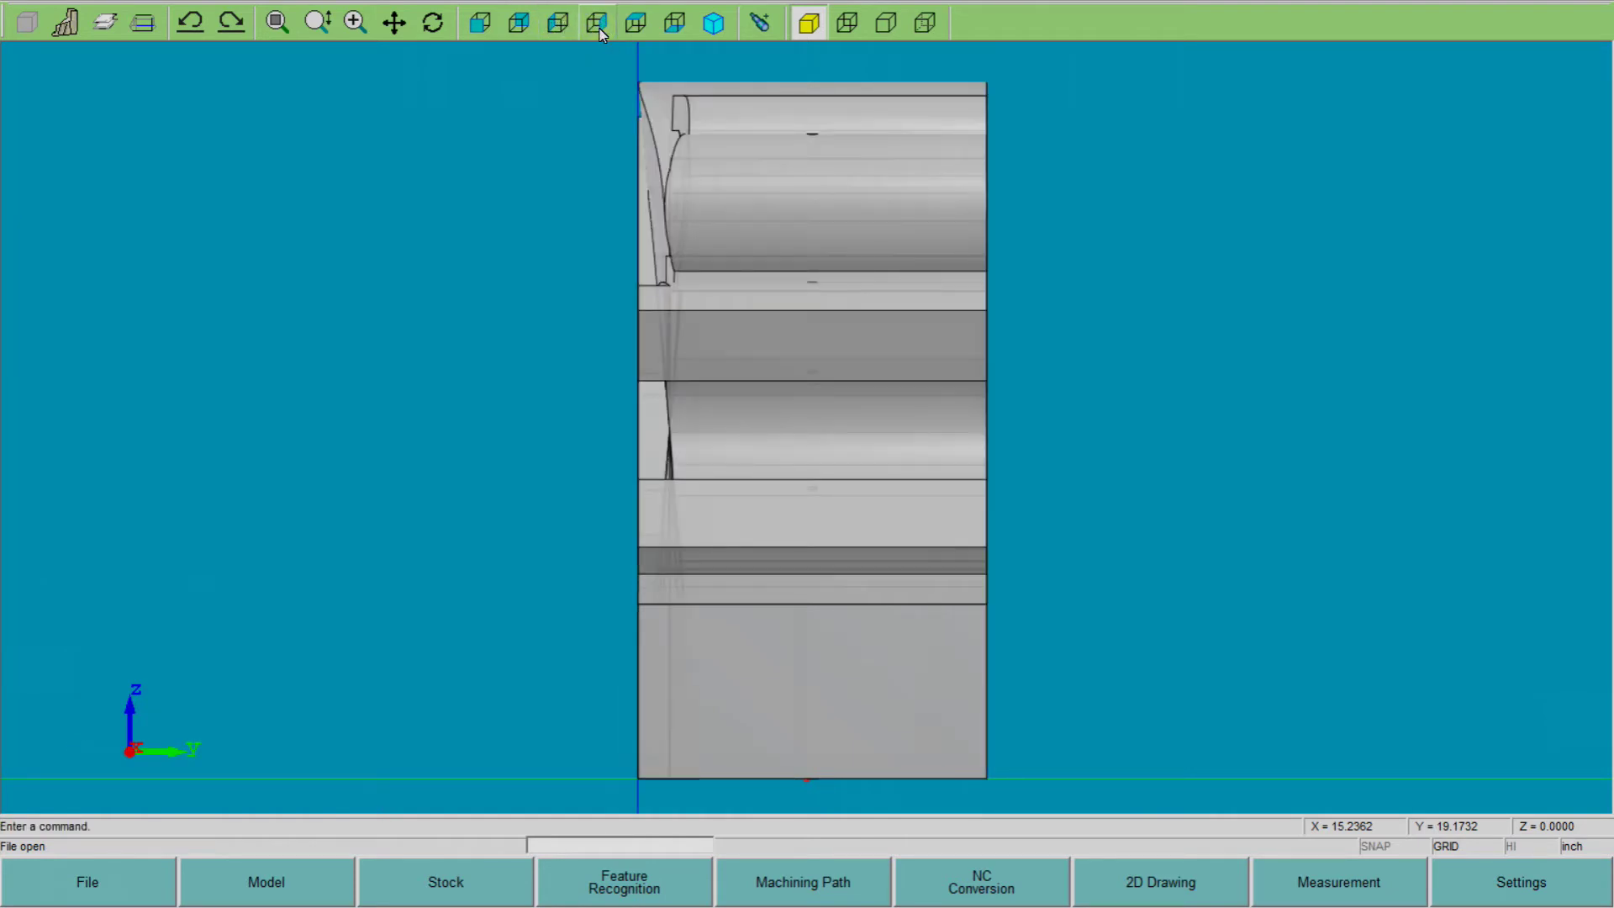
pyautogui.click(712, 24)
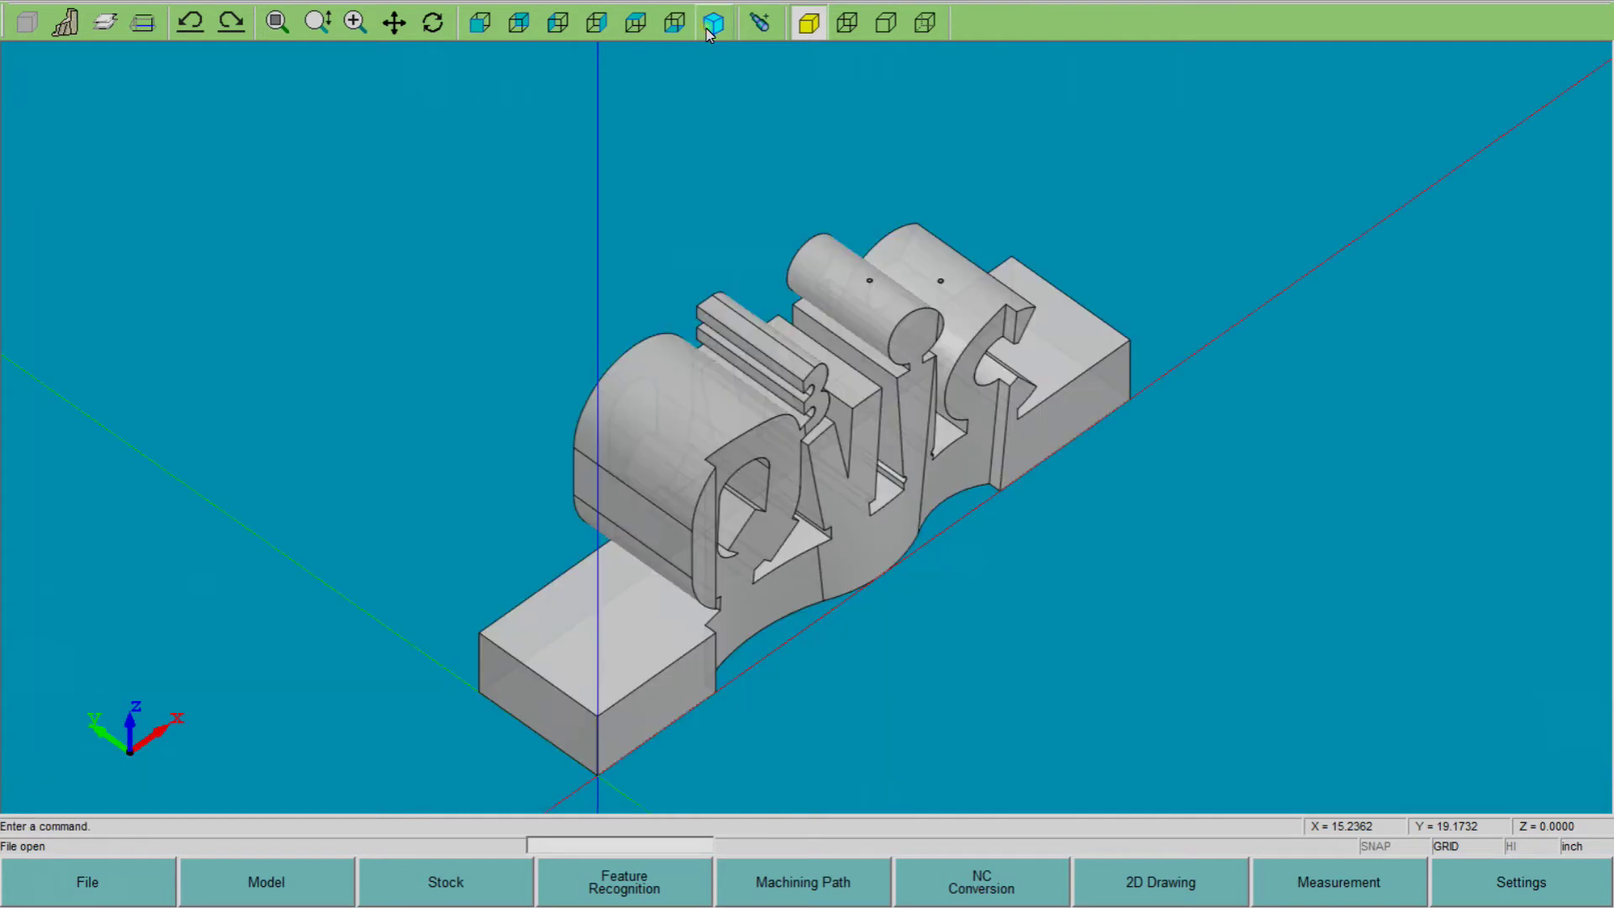
pyautogui.click(847, 23)
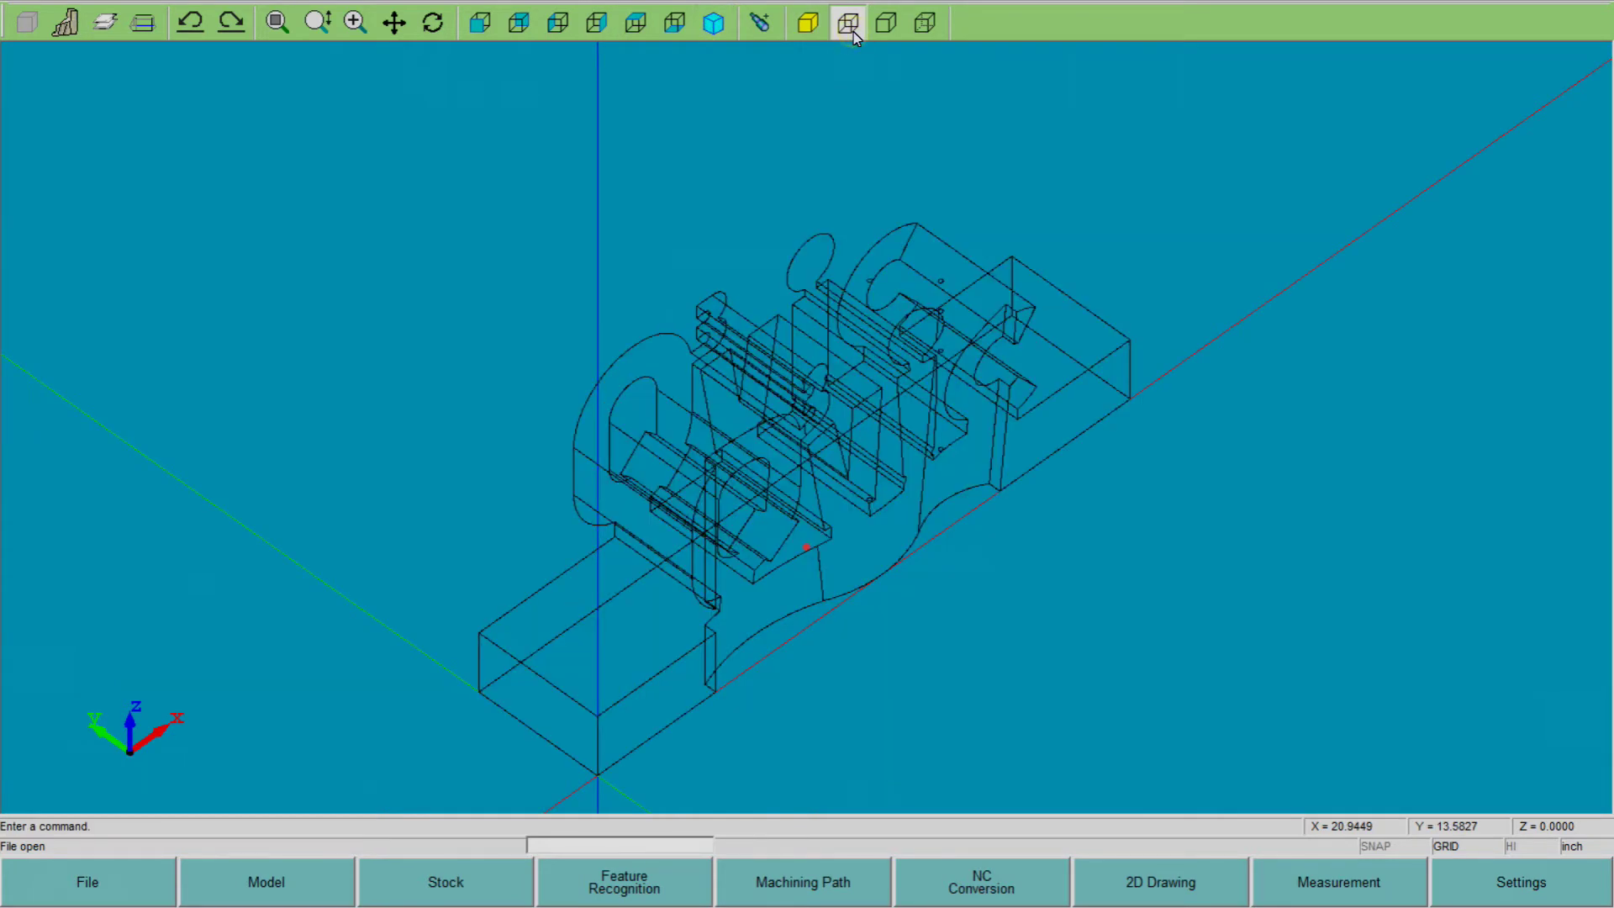
pyautogui.click(888, 30)
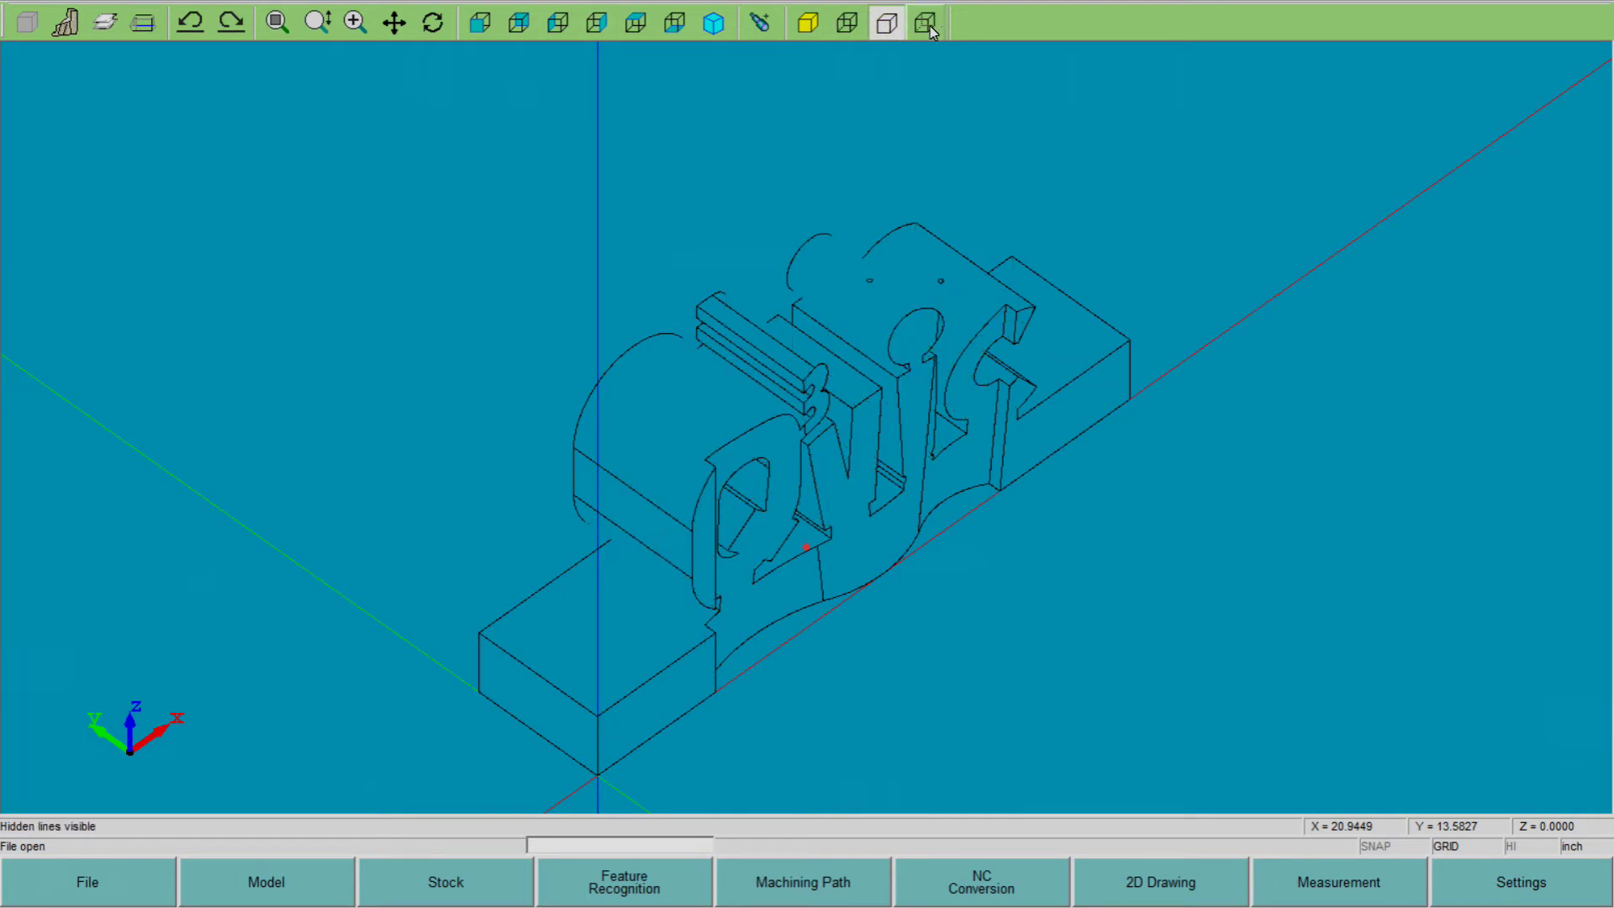
pyautogui.click(928, 25)
pyautogui.click(801, 37)
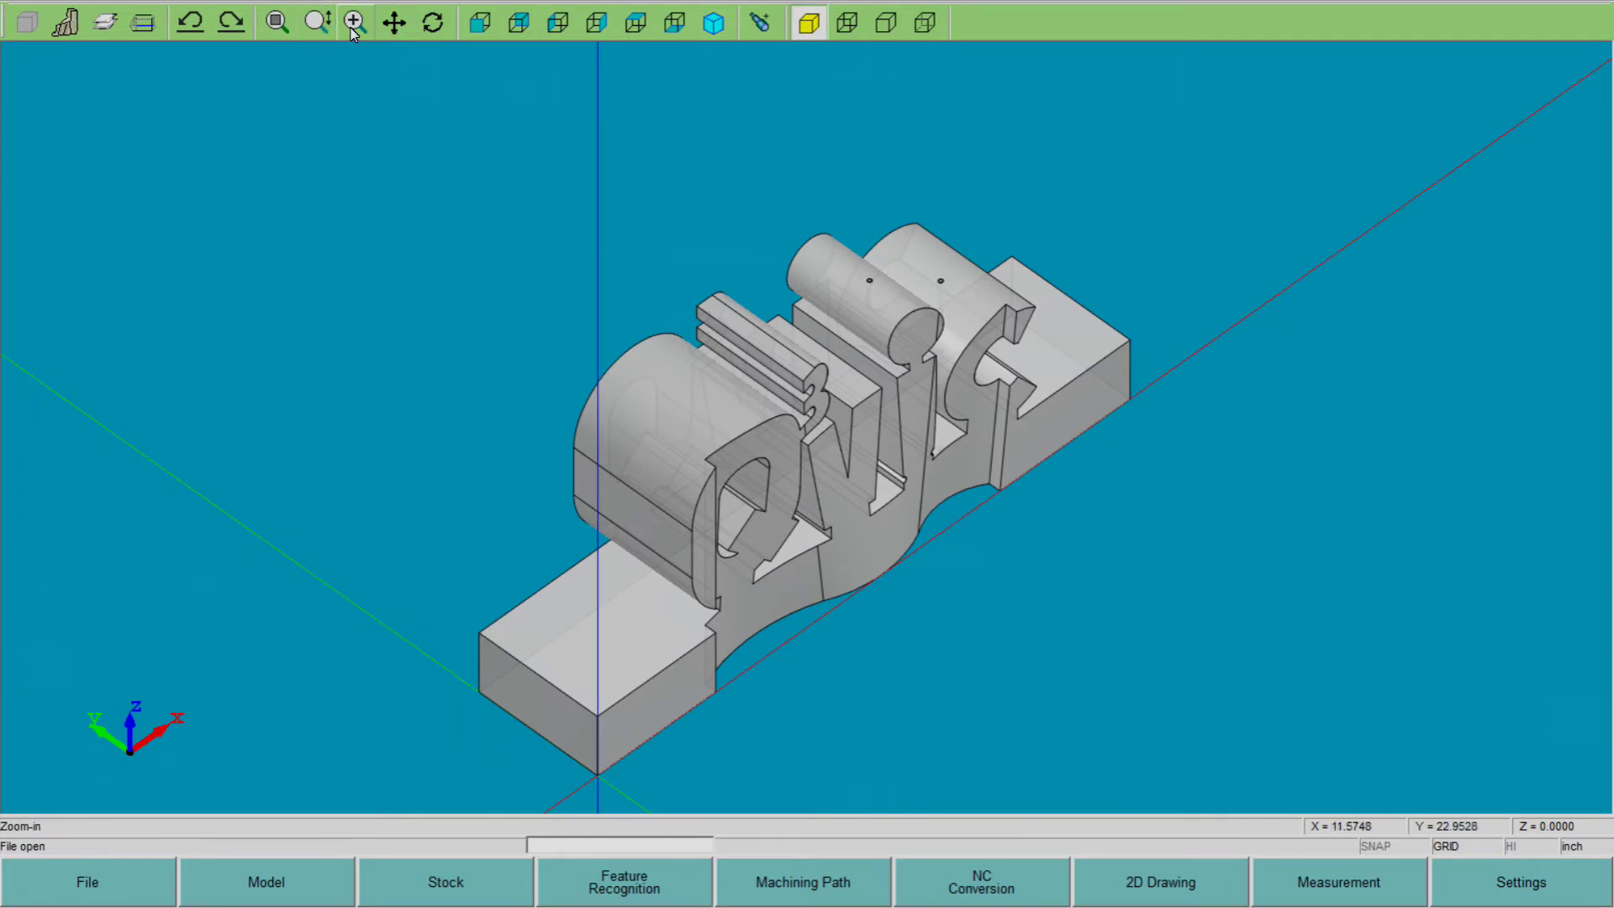
pyautogui.scroll(1, 815, 426)
pyautogui.scroll(-1, 816, 426)
pyautogui.scroll(2, 814, 425)
pyautogui.scroll(-3, 812, 423)
pyautogui.scroll(4, 806, 420)
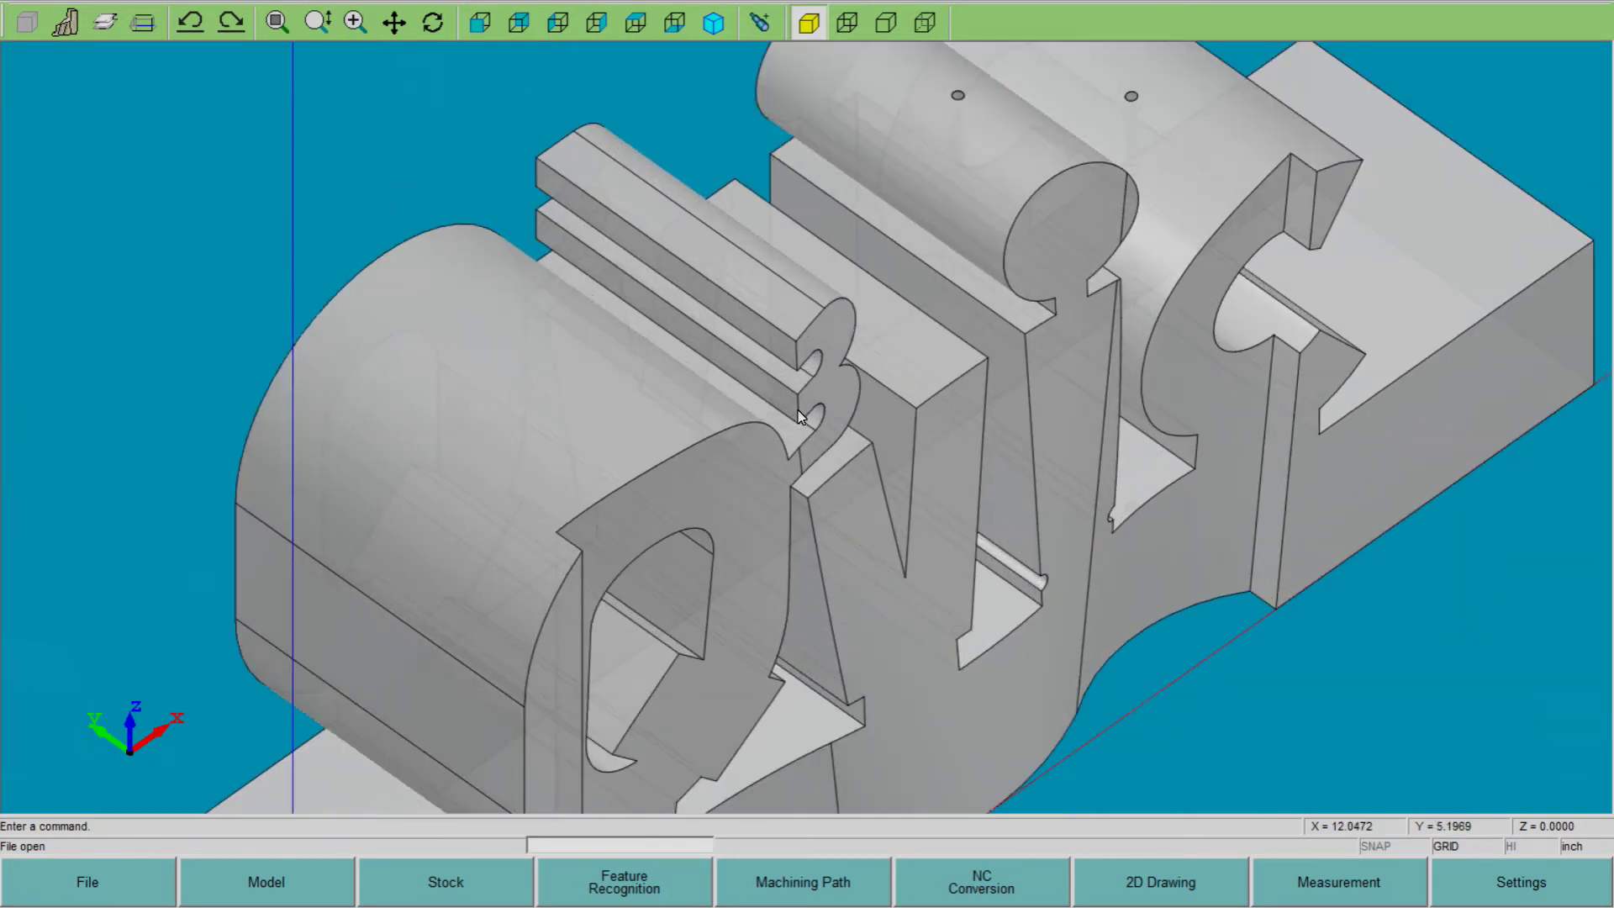
pyautogui.scroll(-5, 801, 416)
pyautogui.moveTo(769, 373); pyautogui.dragTo(973, 403, button='middle')
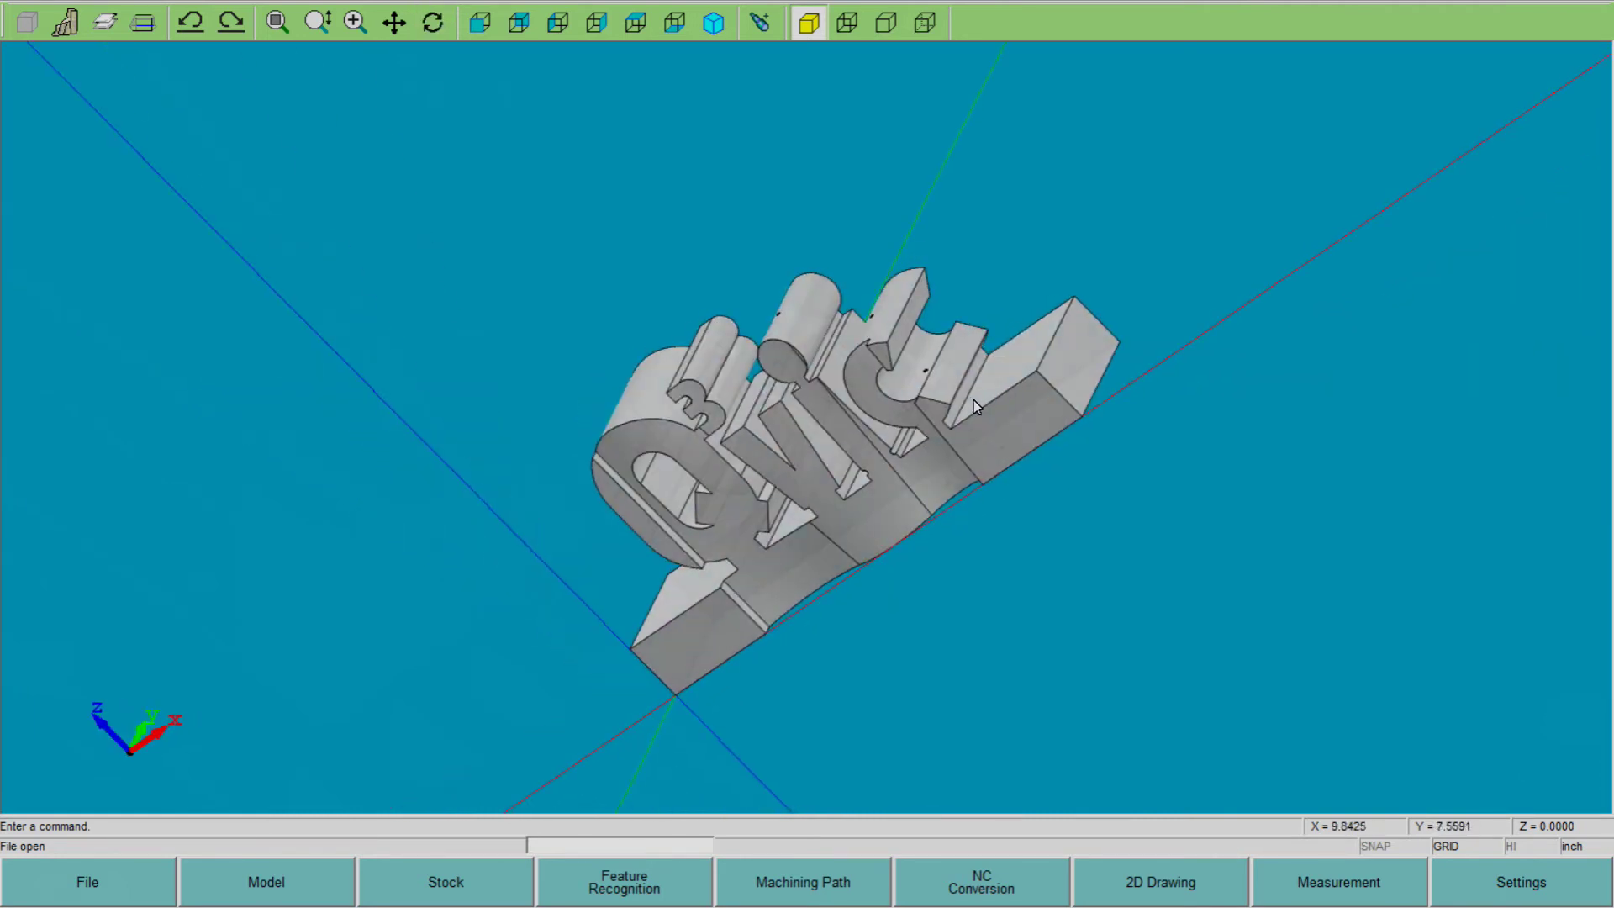
pyautogui.moveTo(1167, 374); pyautogui.dragTo(1385, 383, button='middle')
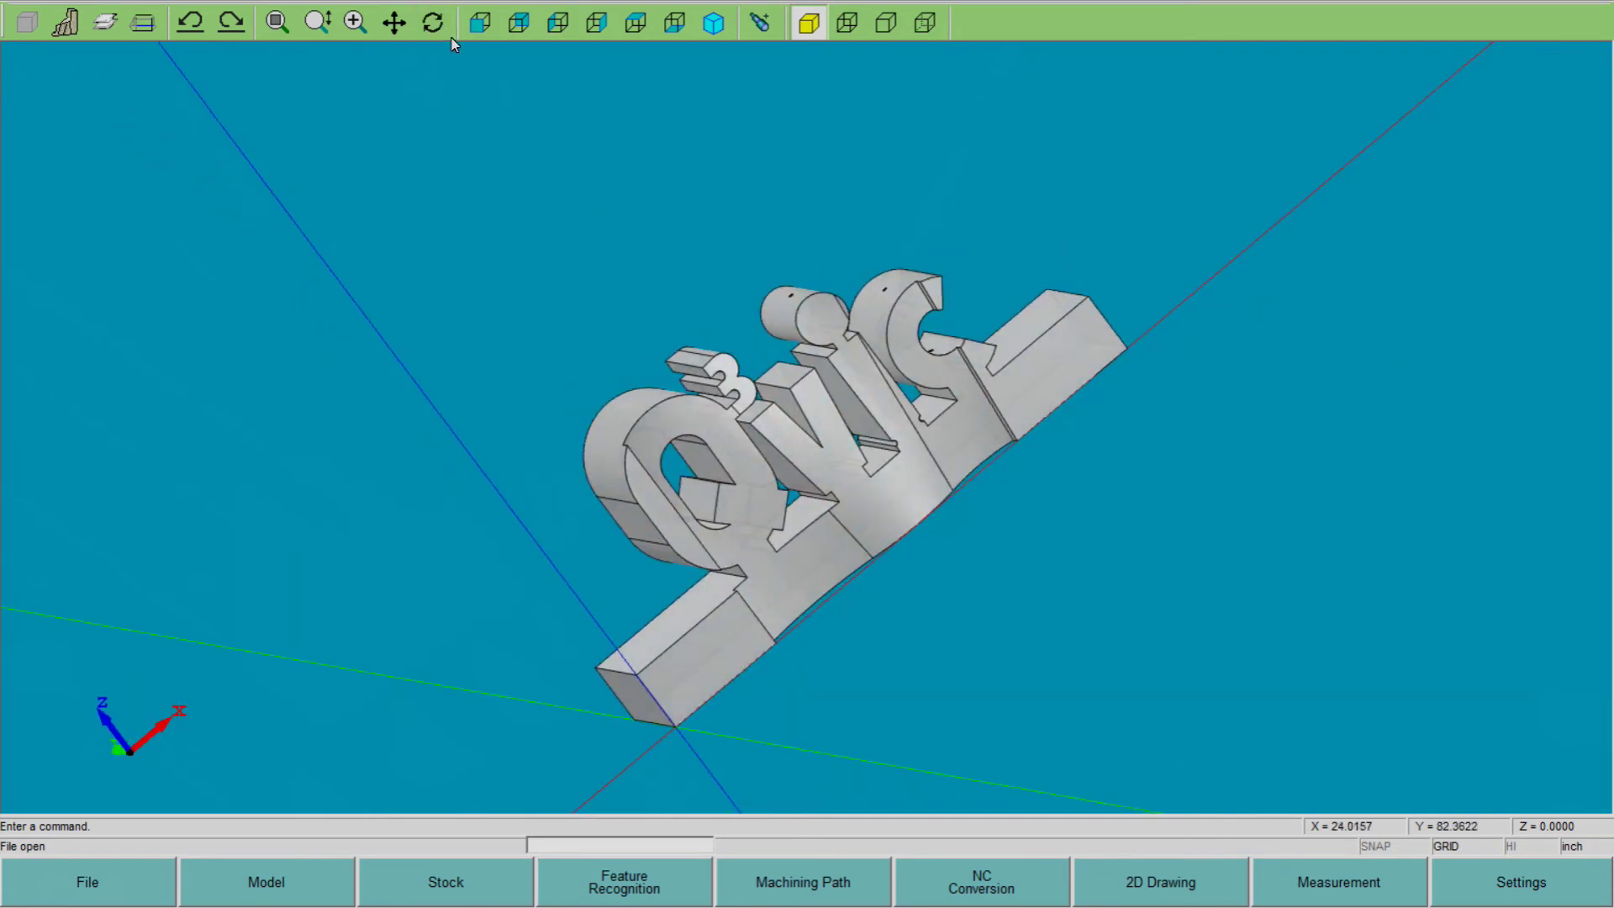
pyautogui.click(433, 23)
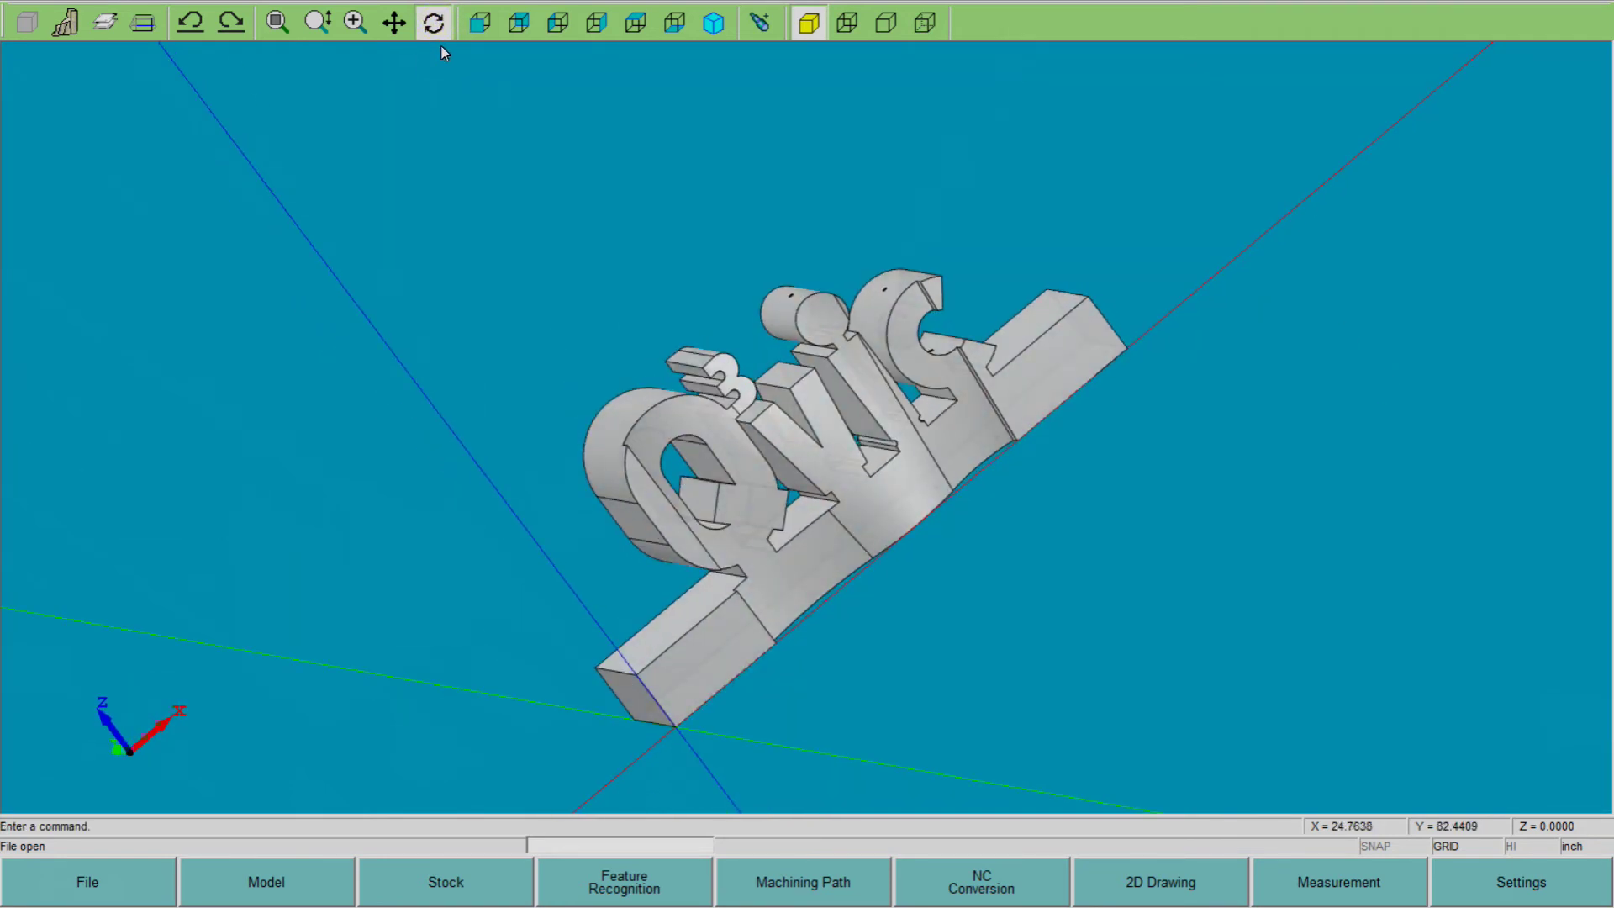
pyautogui.moveTo(576, 237); pyautogui.dragTo(672, 239)
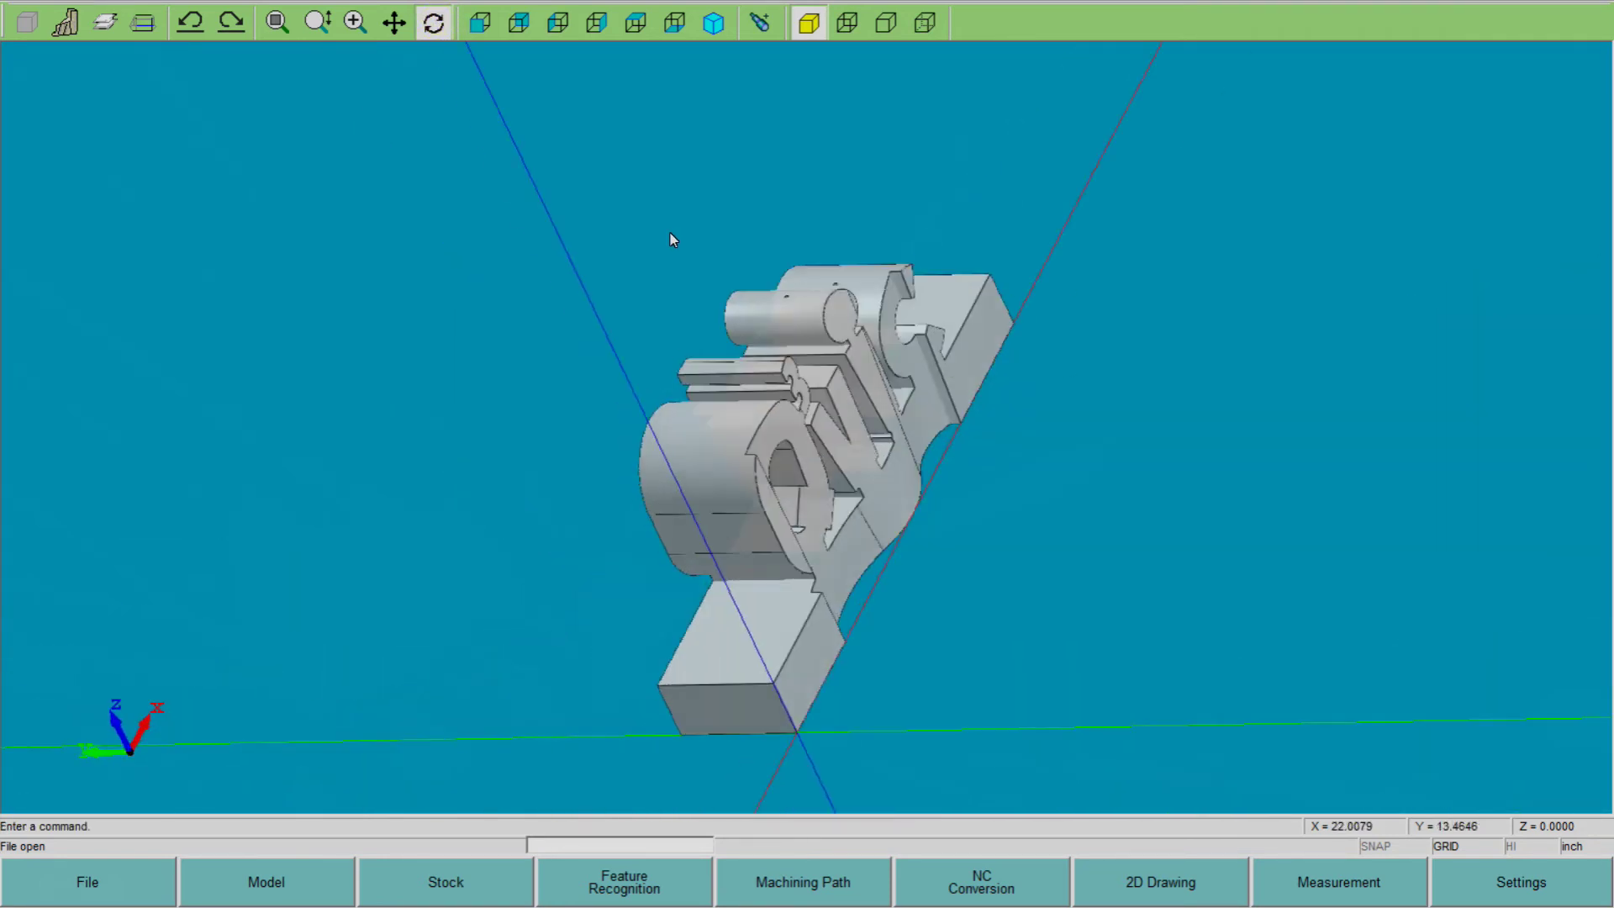
pyautogui.click(432, 23)
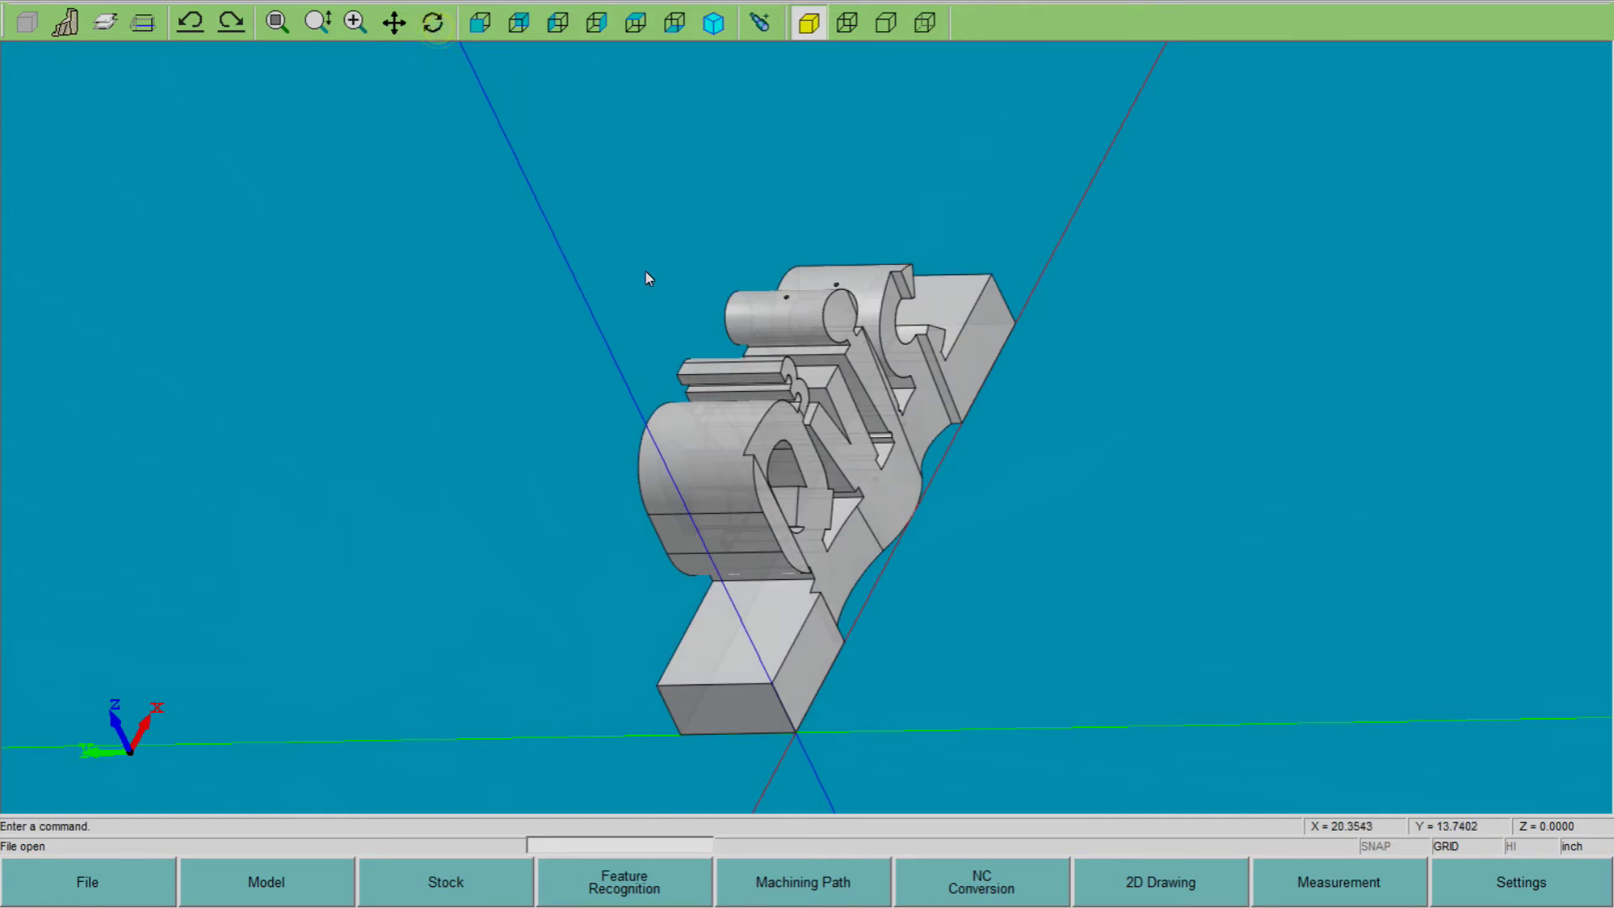
pyautogui.click(714, 22)
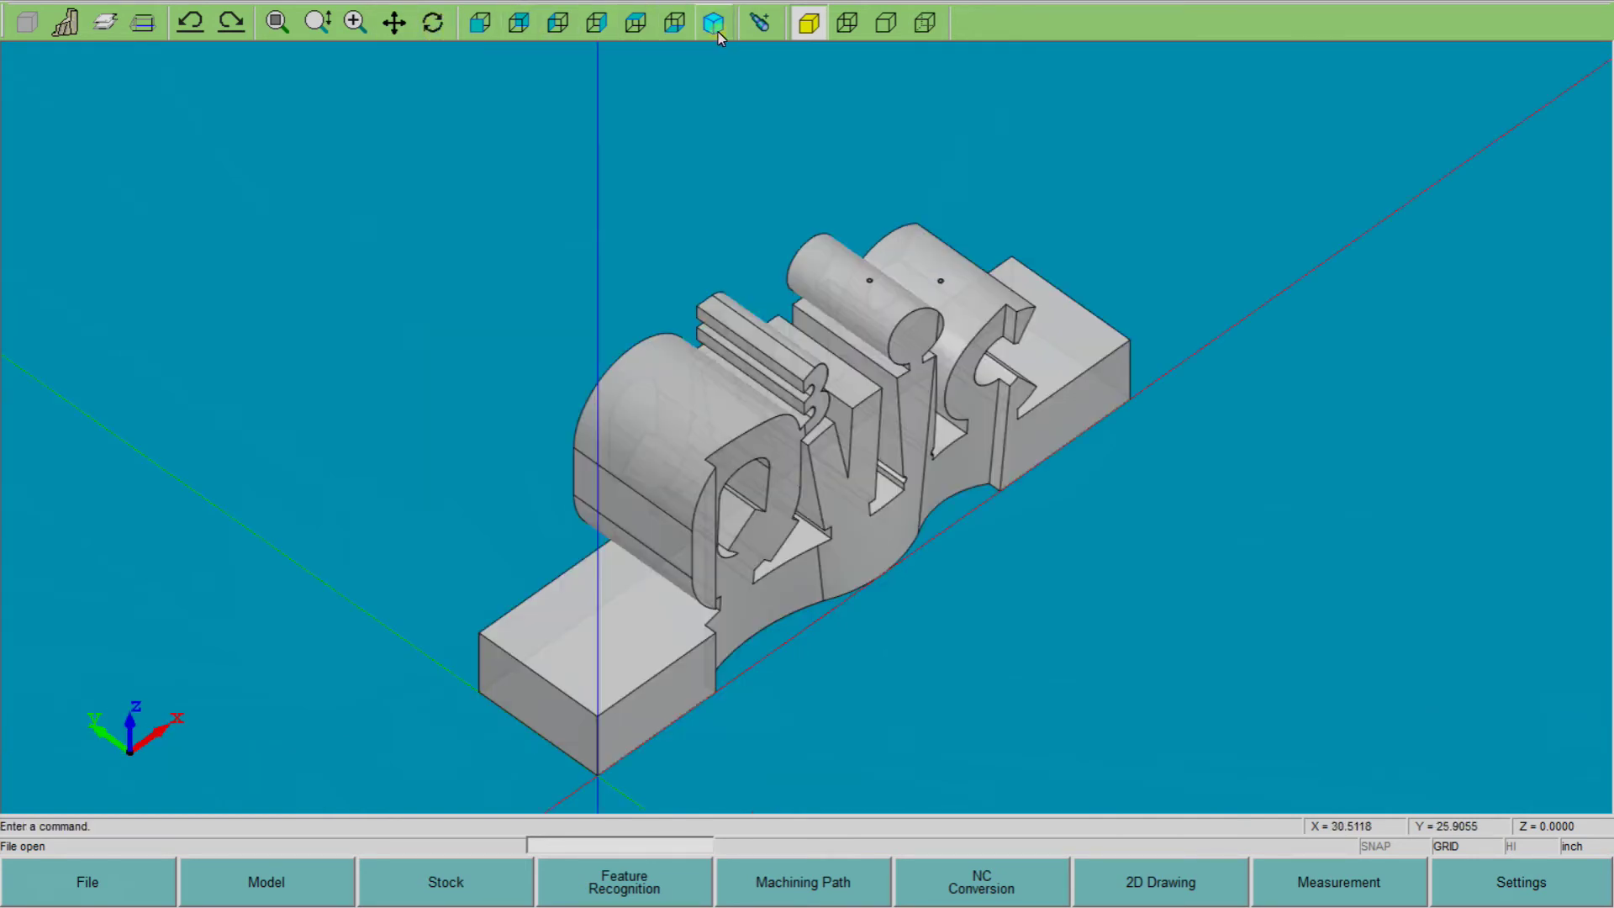
pyautogui.click(354, 23)
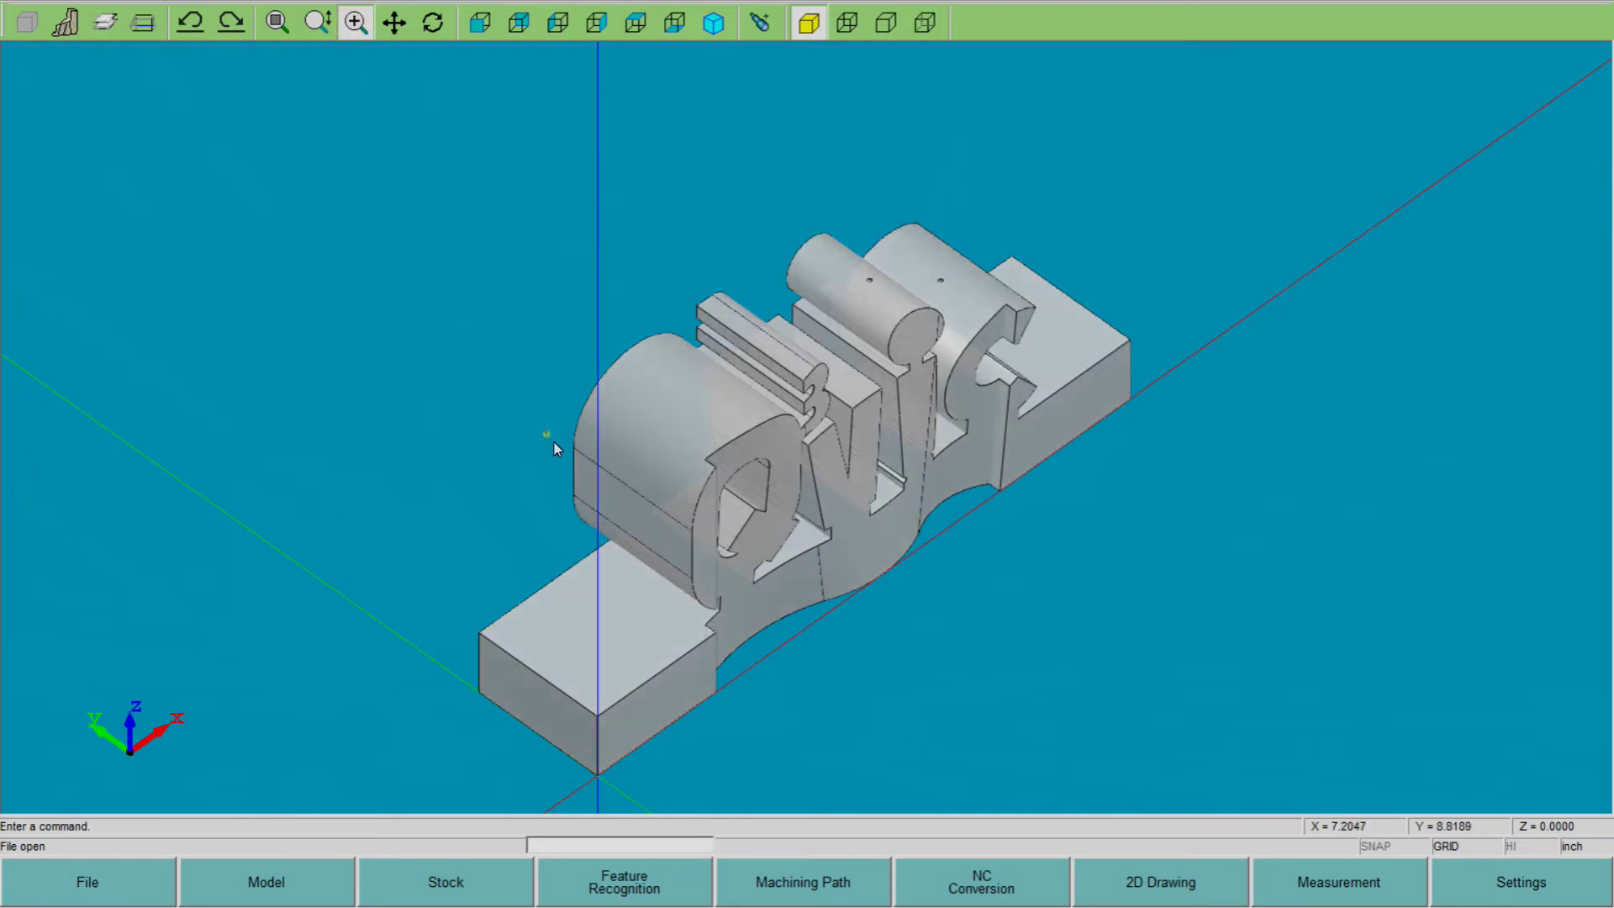
pyautogui.click(555, 446)
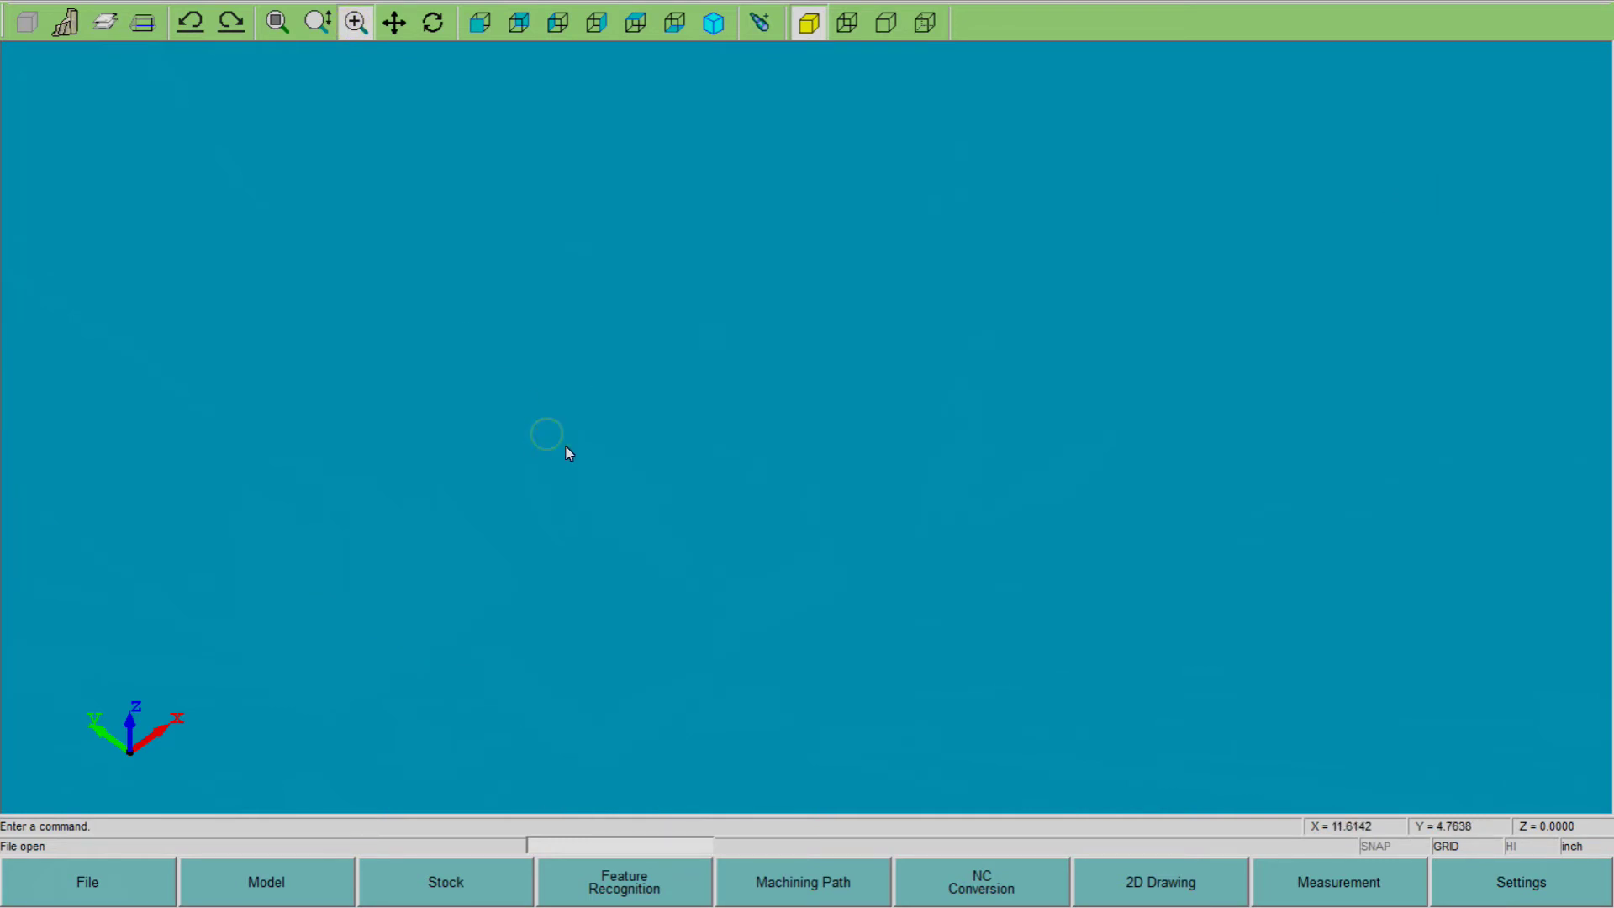
pyautogui.click(713, 23)
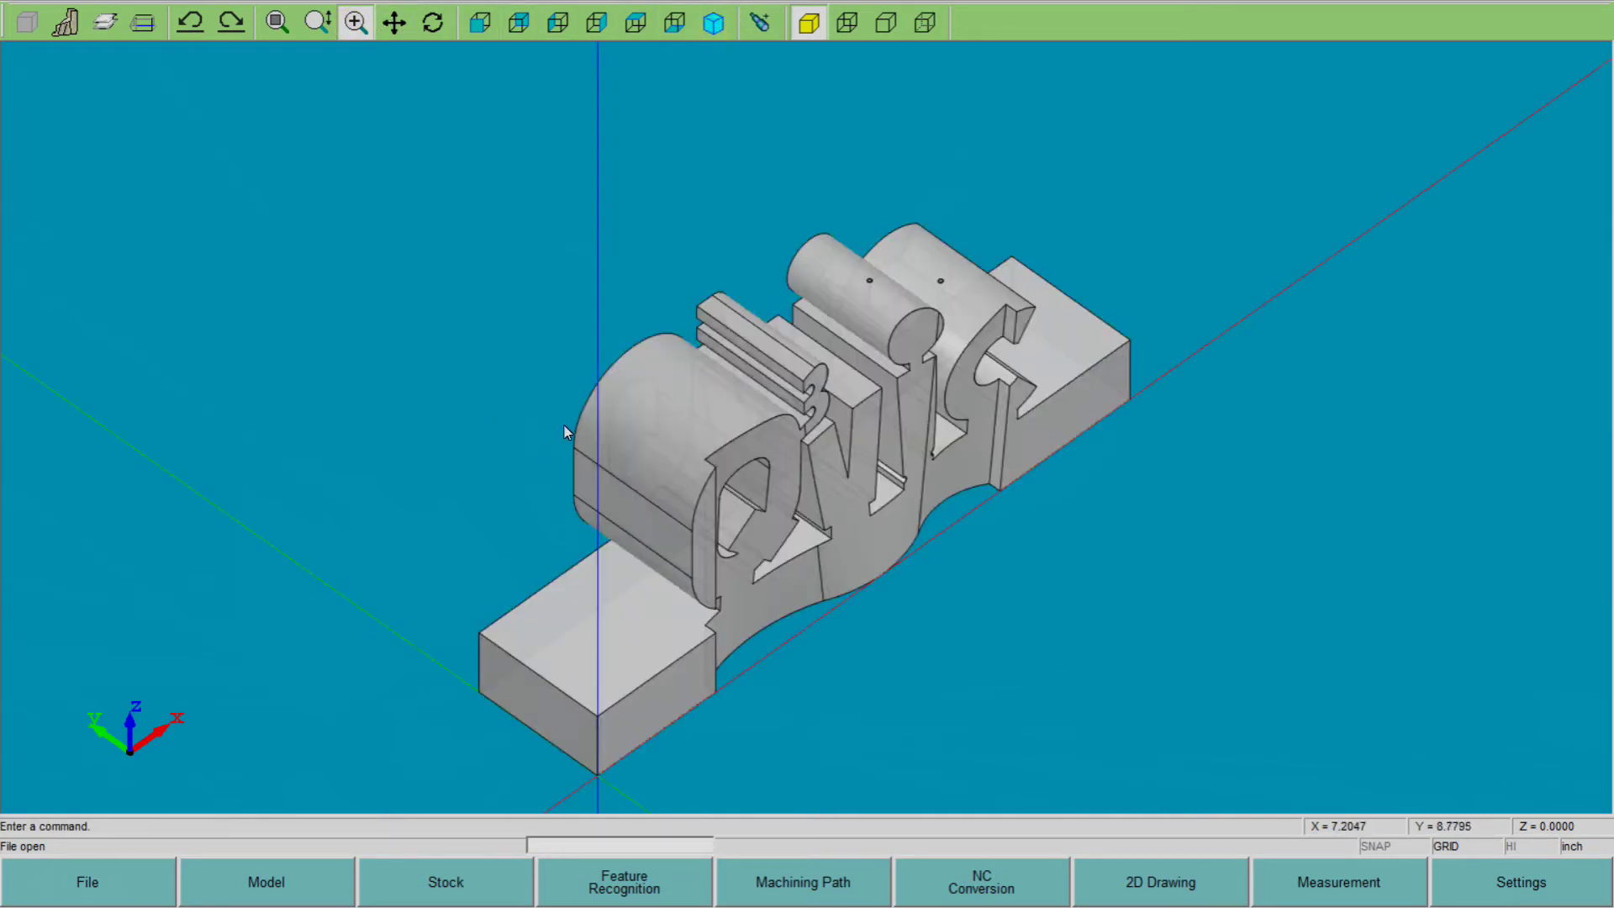
pyautogui.click(778, 527)
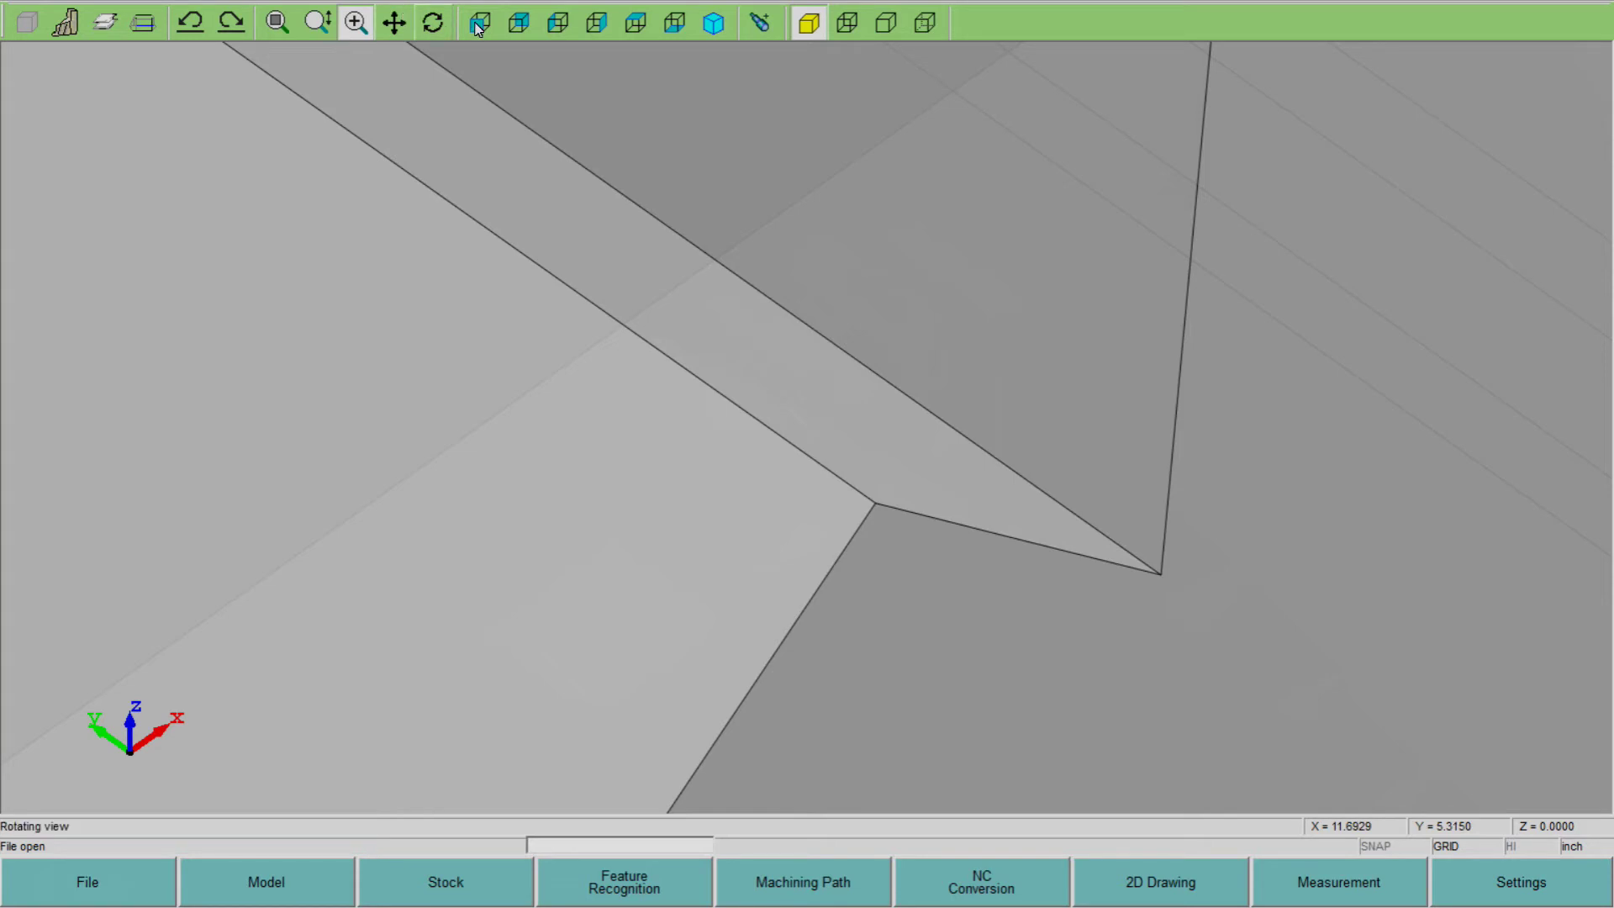
pyautogui.click(706, 33)
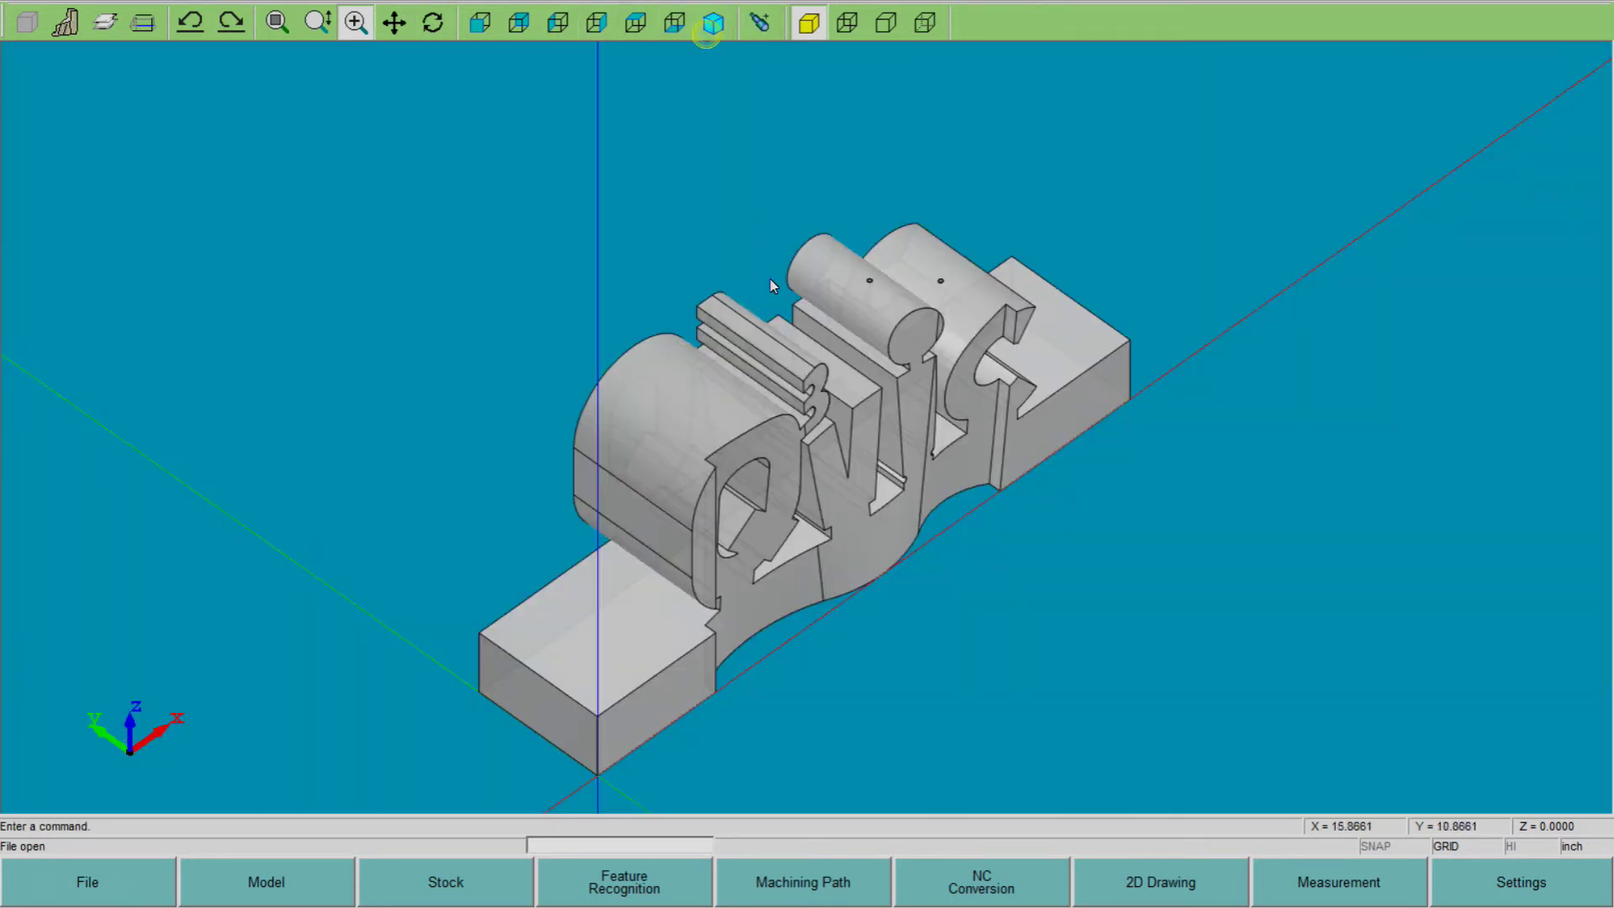
pyautogui.click(862, 487)
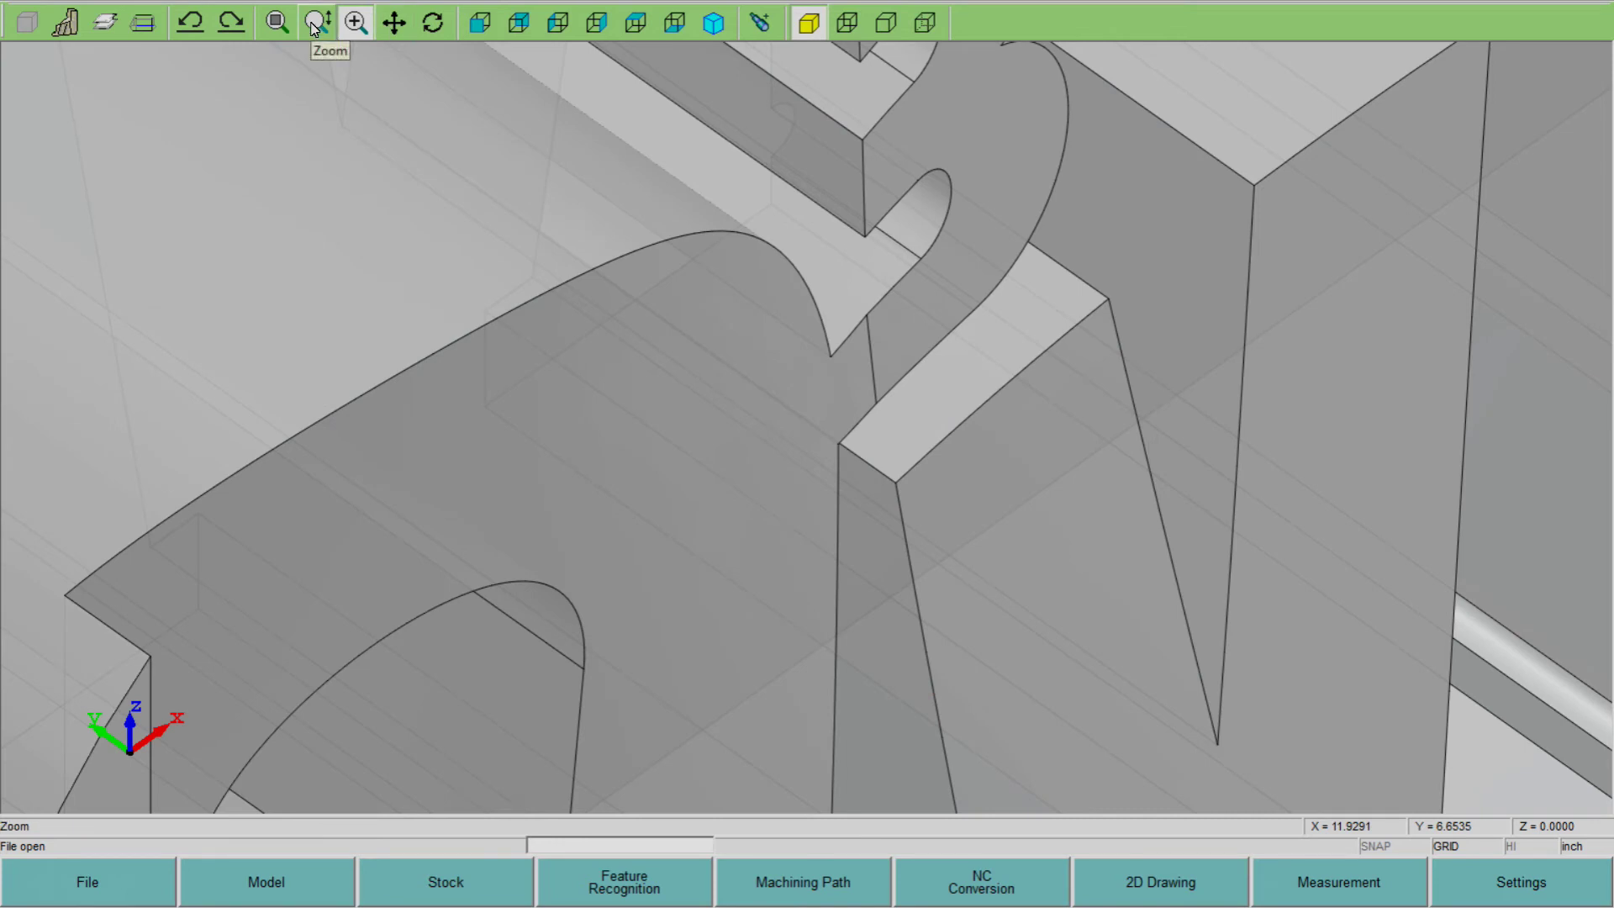
pyautogui.click(906, 345)
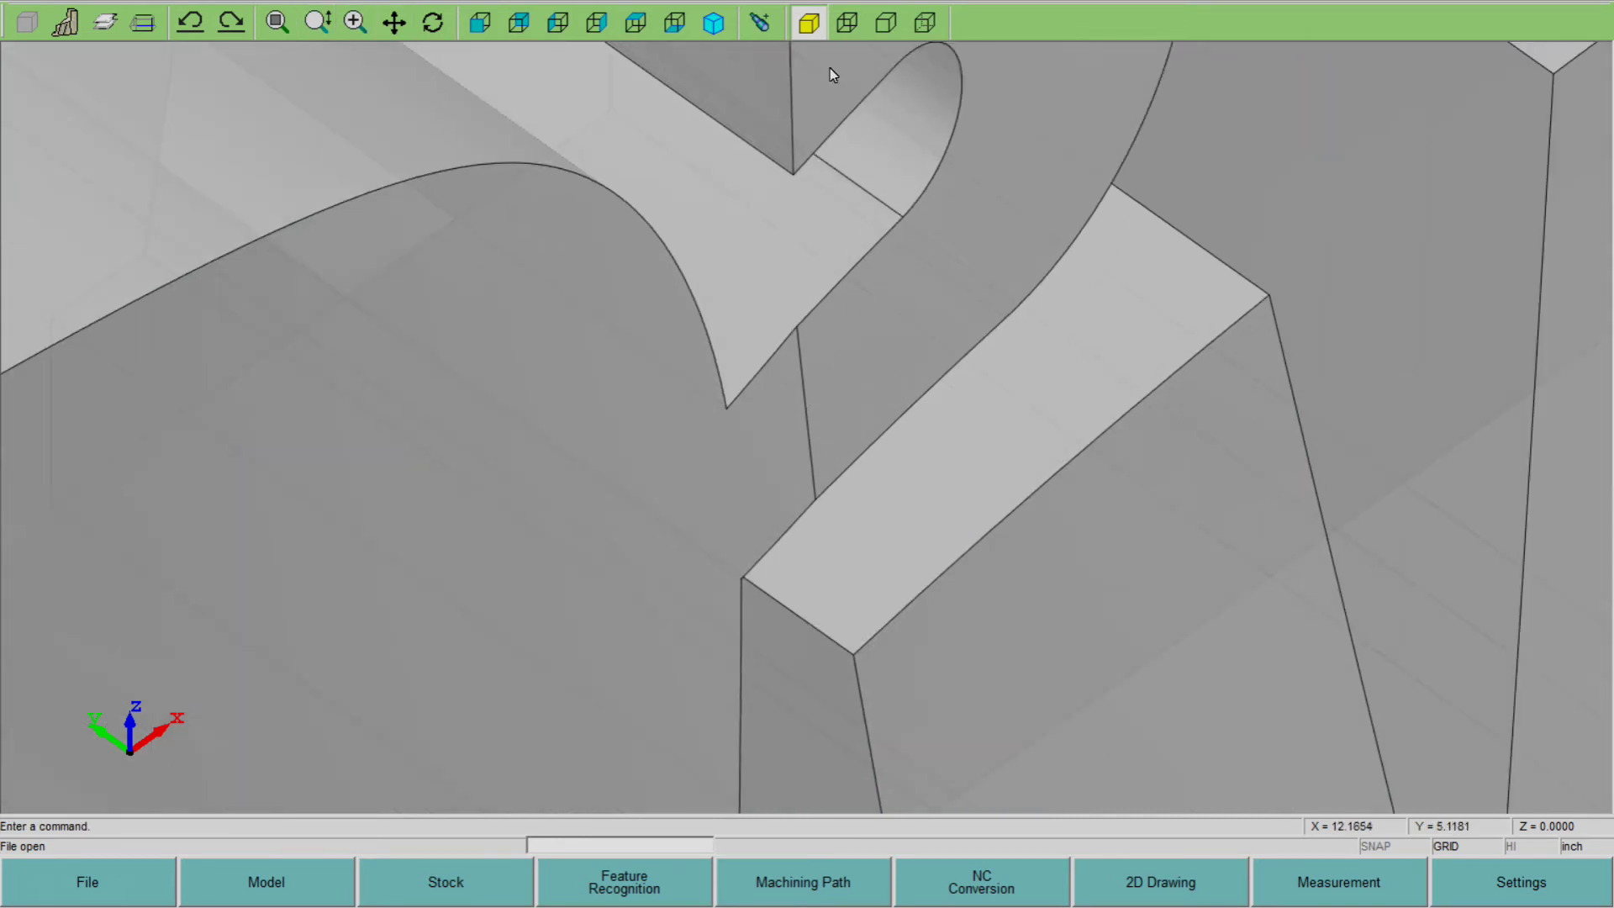
pyautogui.click(713, 25)
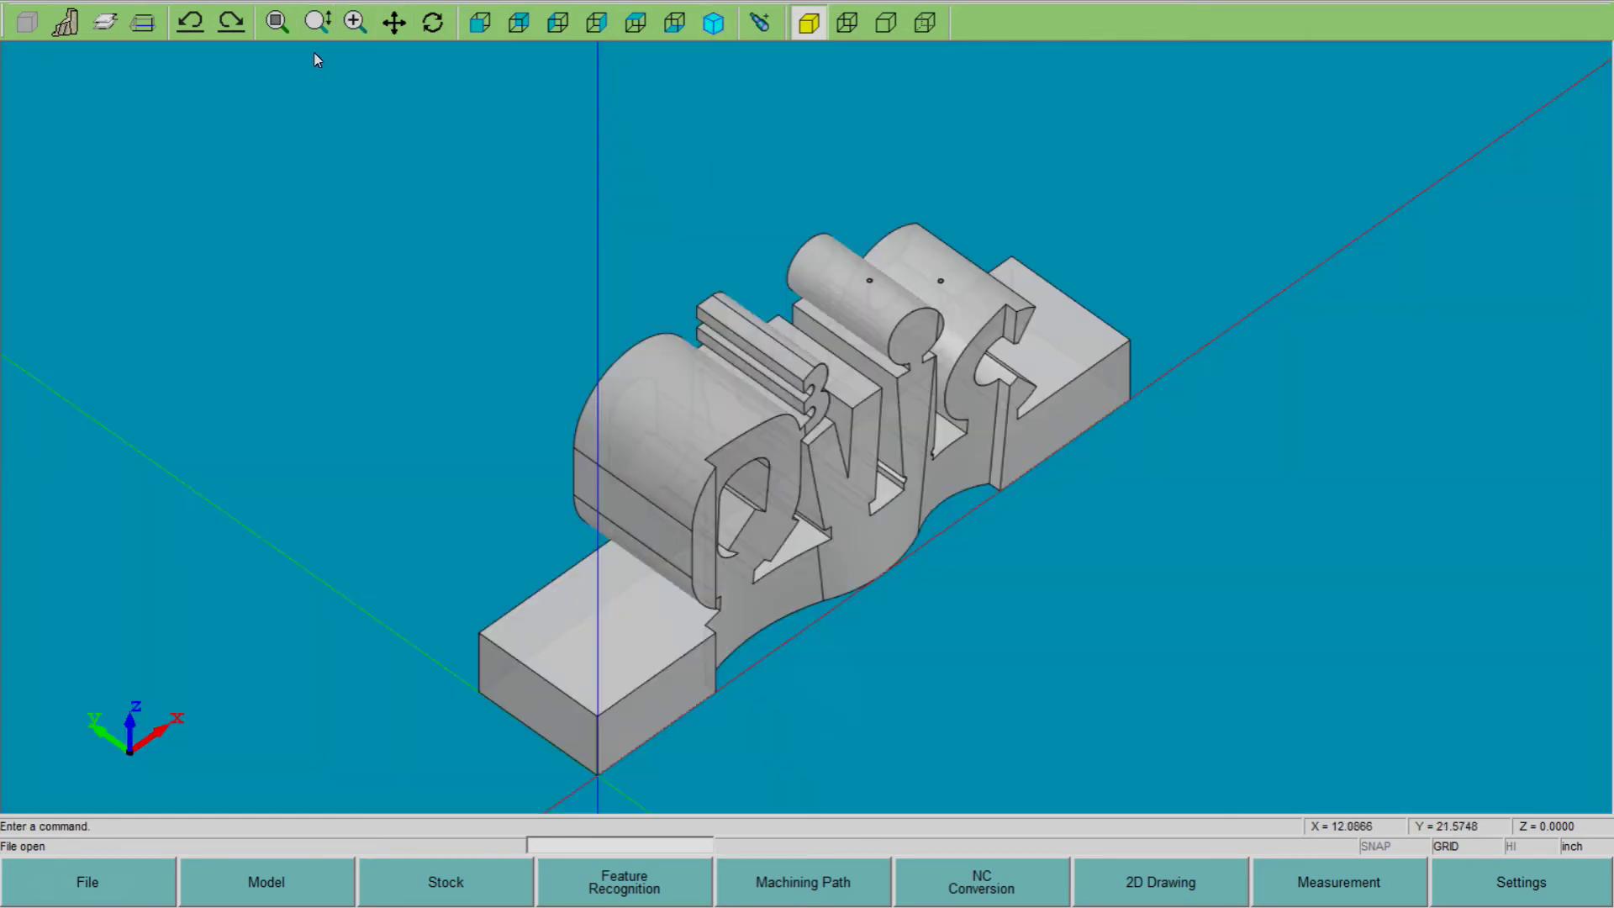
pyautogui.click(277, 23)
pyautogui.scroll(2, 591, 772)
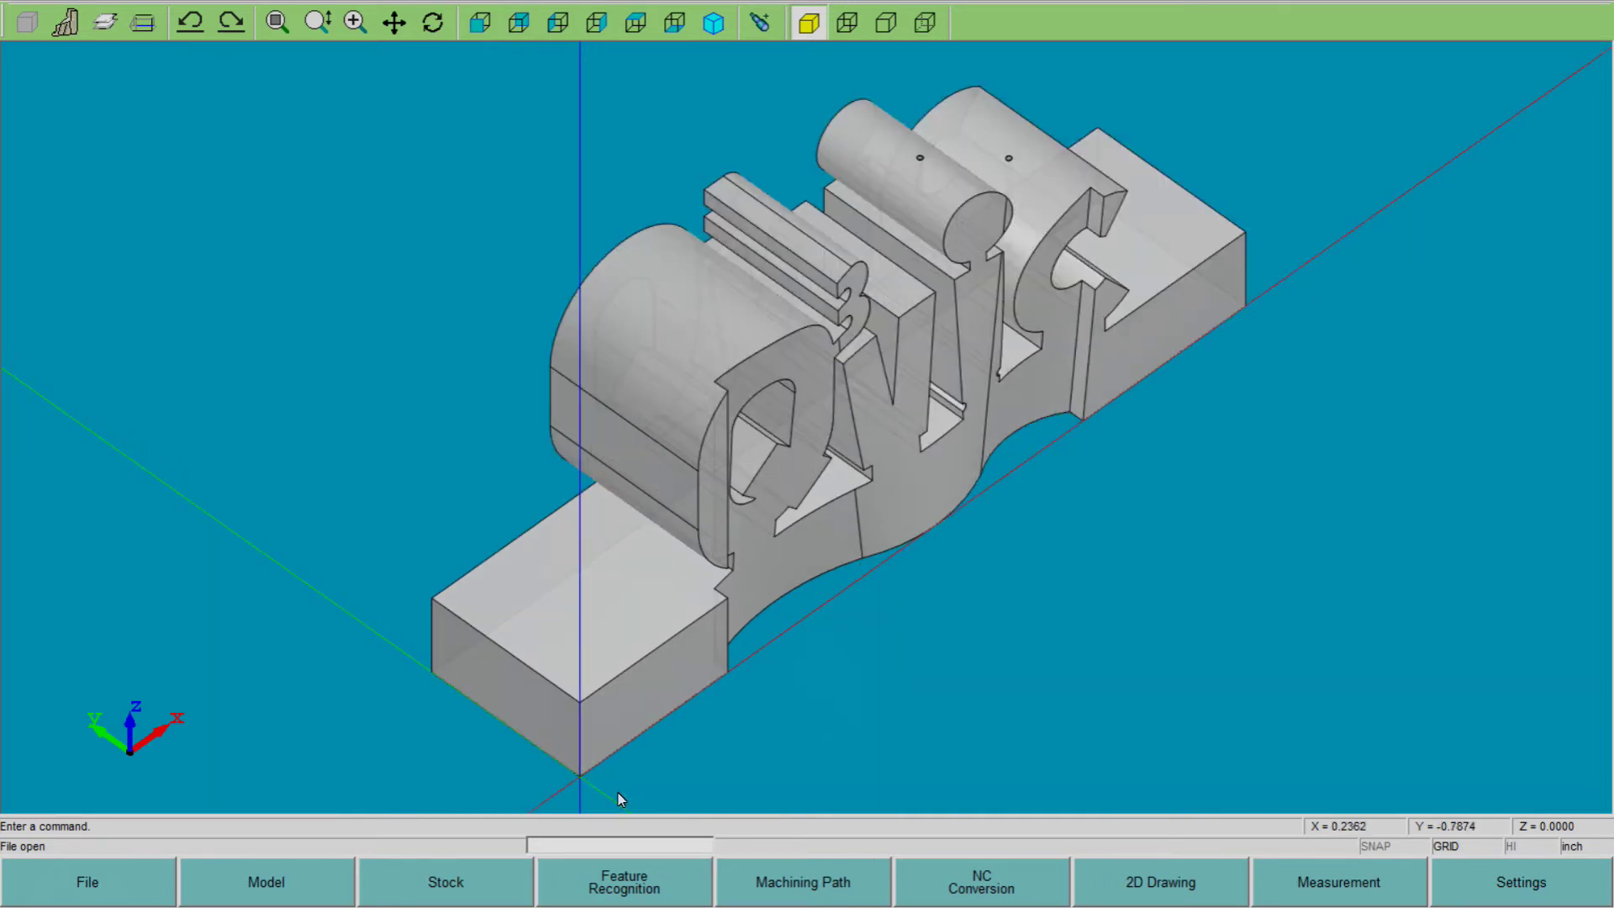
pyautogui.scroll(5, 591, 788)
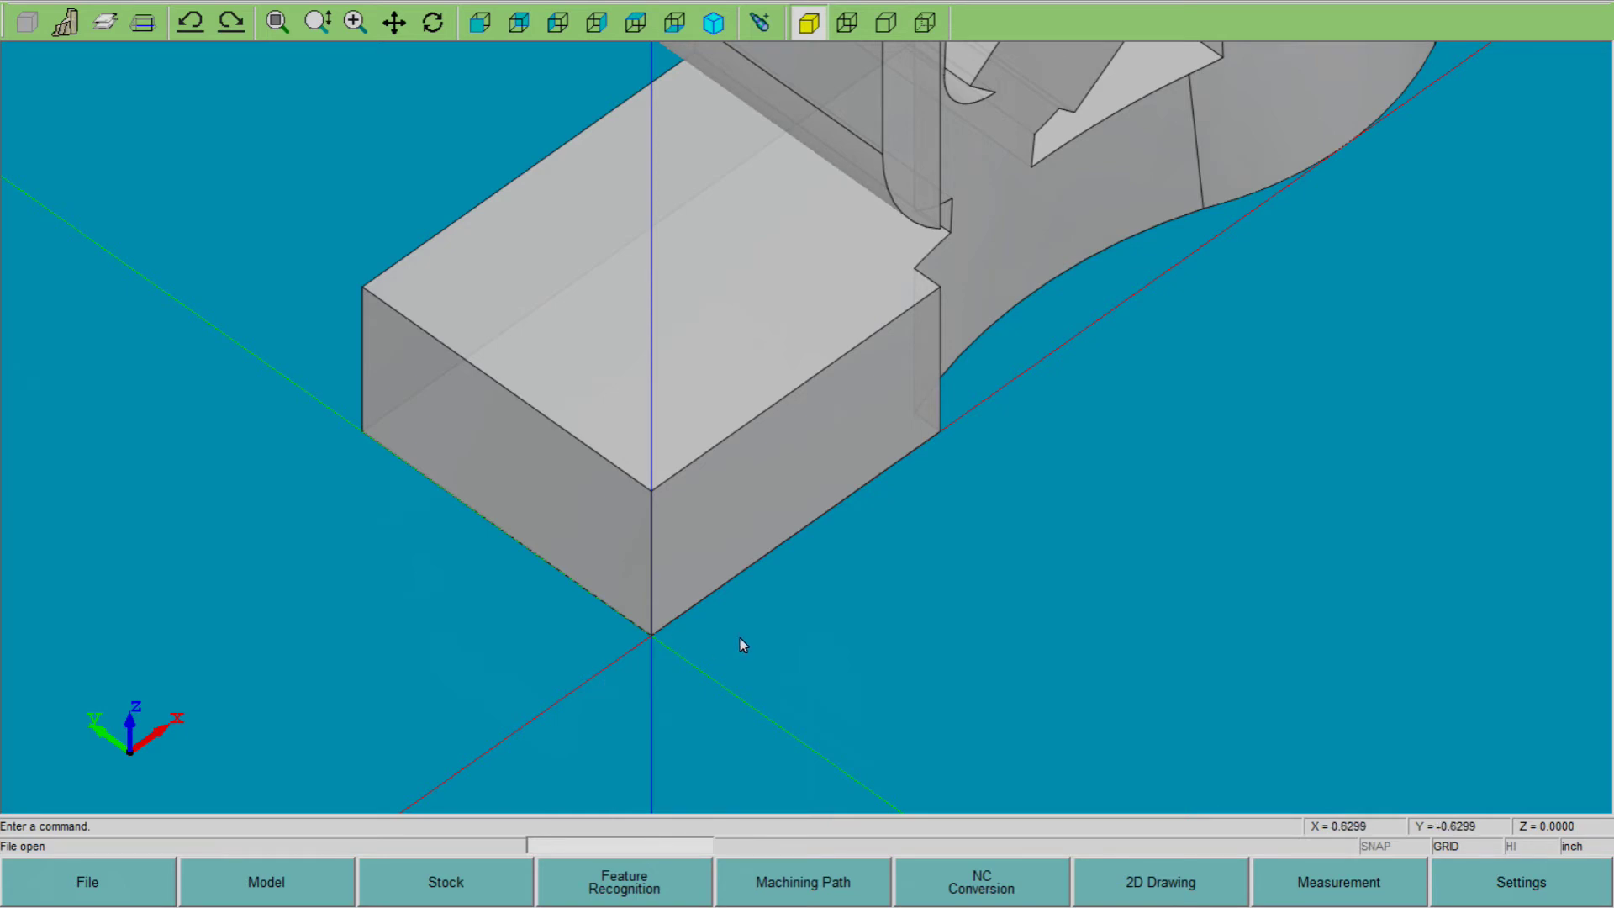
pyautogui.scroll(-3, 727, 615)
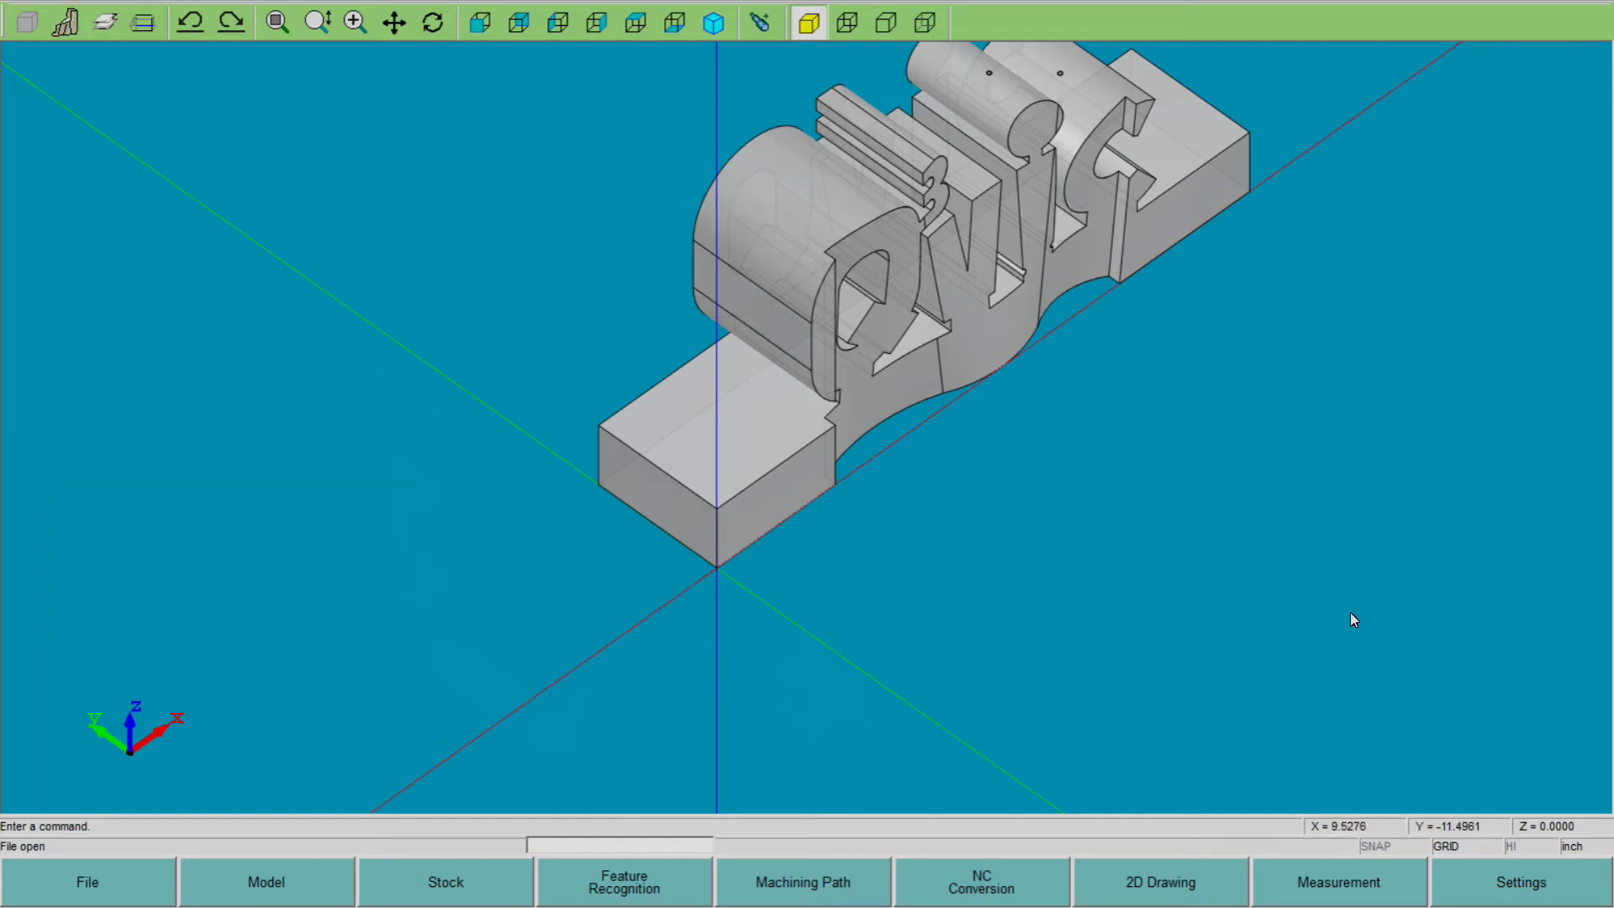
pyautogui.scroll(-1, 1354, 621)
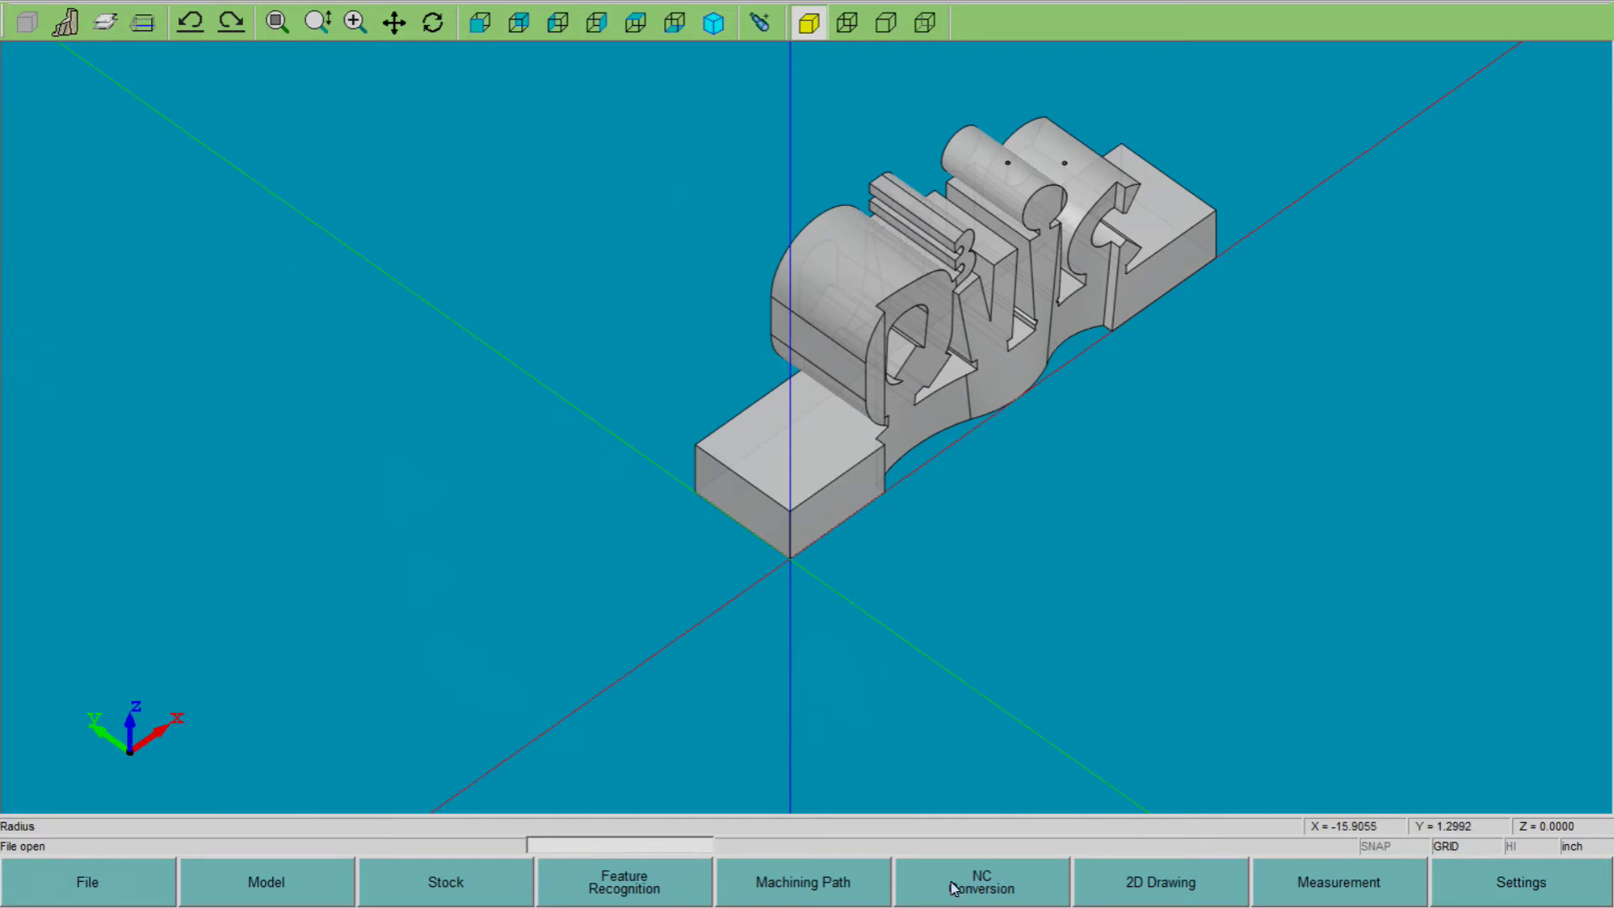
# Check the Place Model and Model Defn. tabs for Model 1 (T_OPEN.x_t), then switch to Stock settings
pyautogui.click(261, 891)
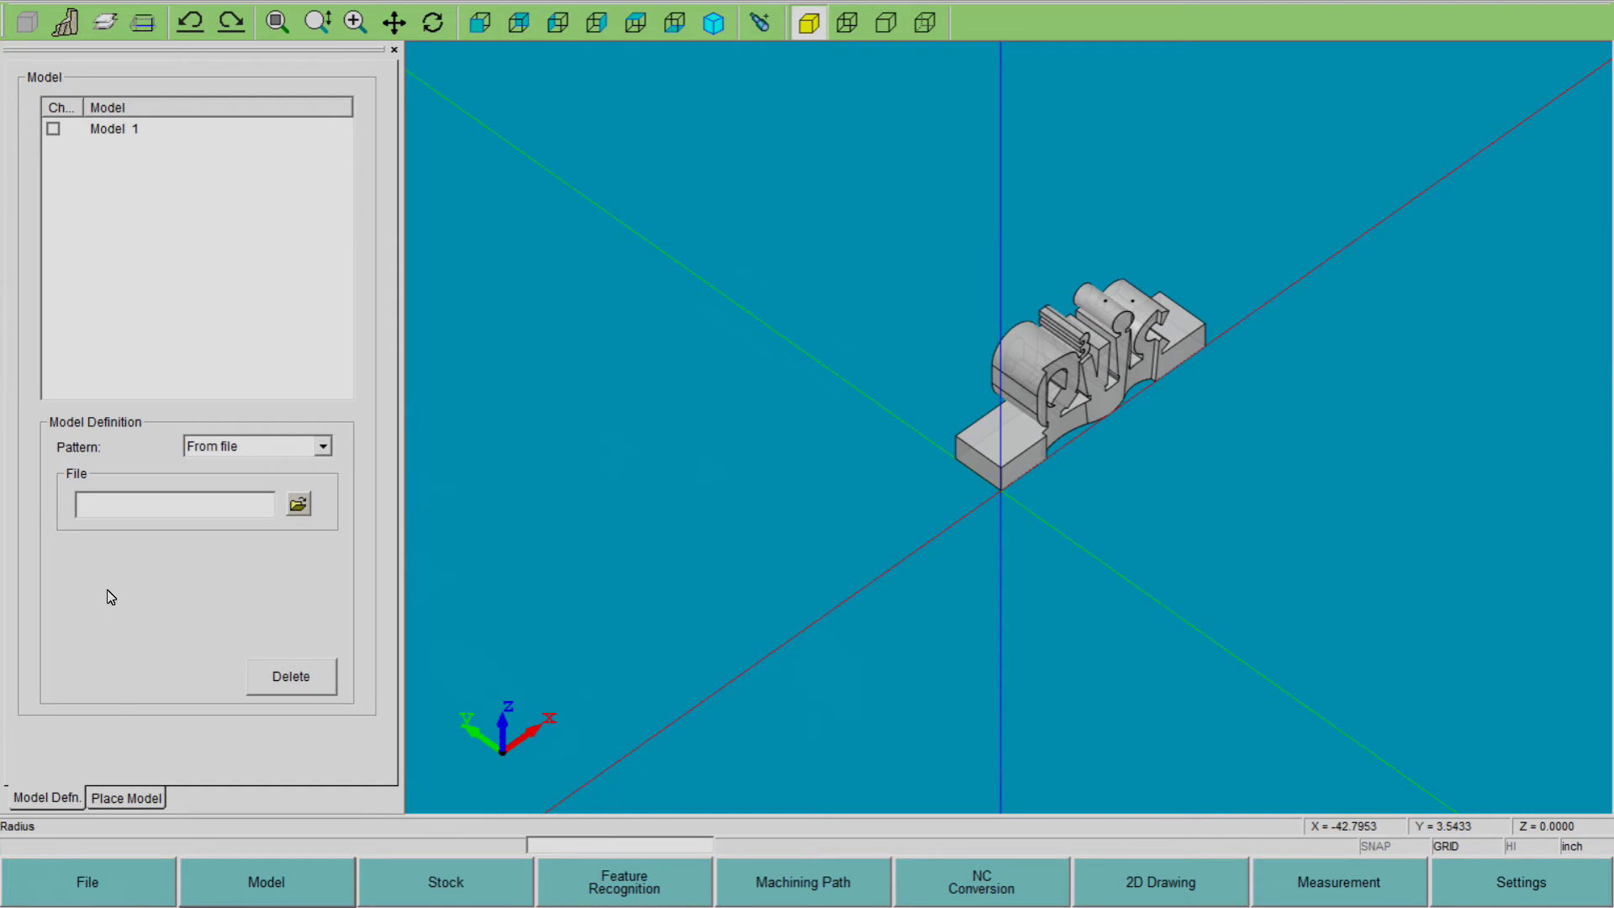
pyautogui.click(121, 800)
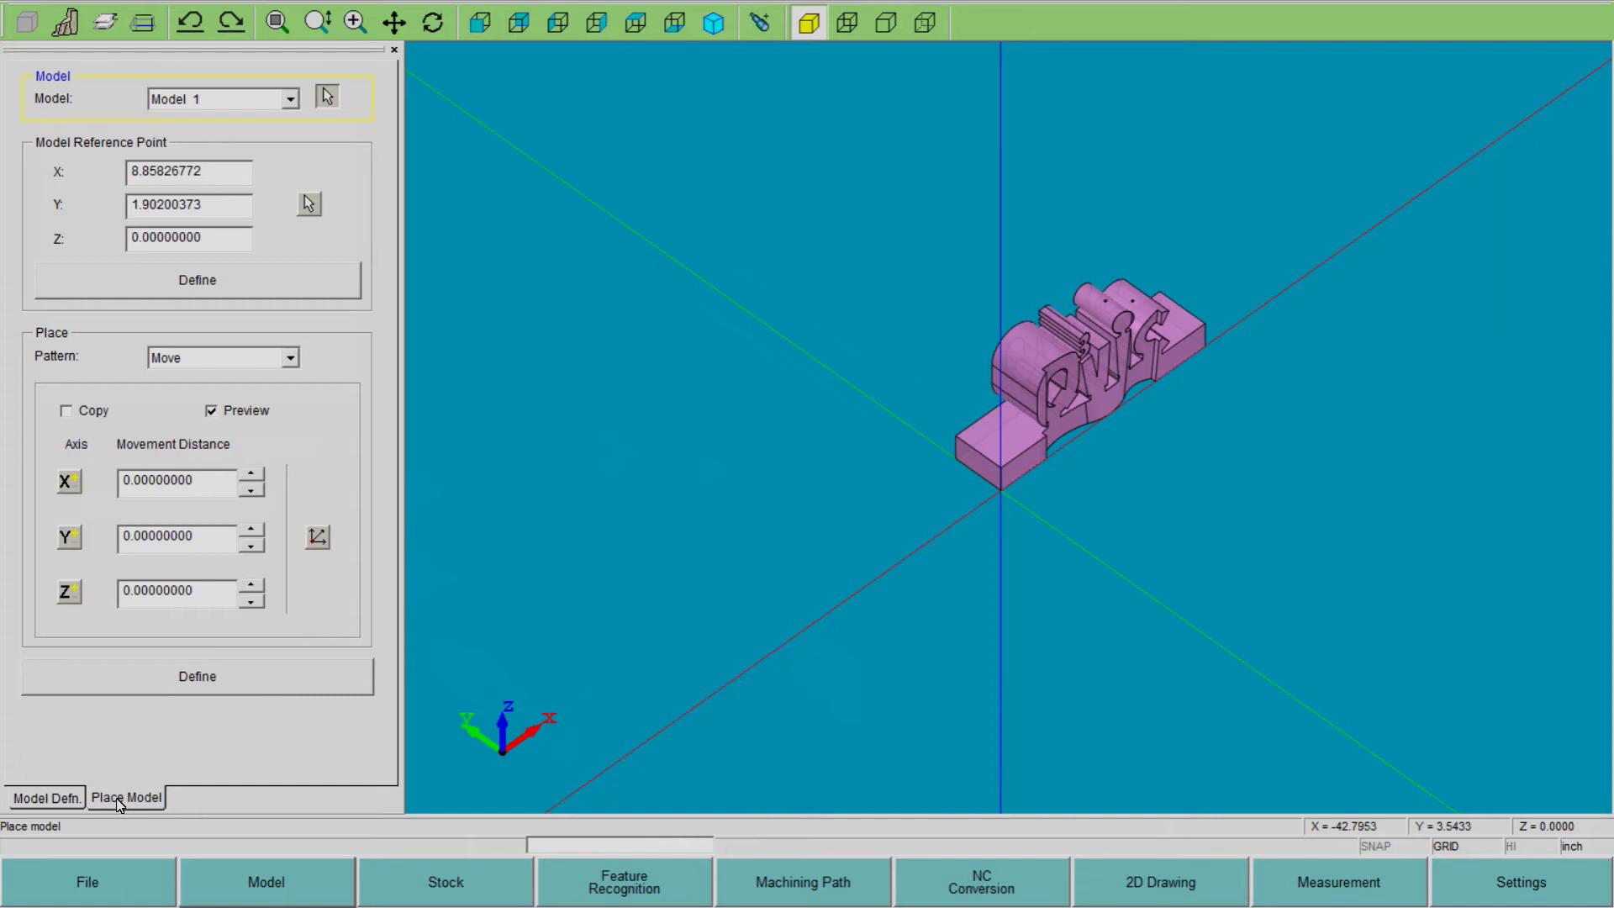
pyautogui.click(247, 896)
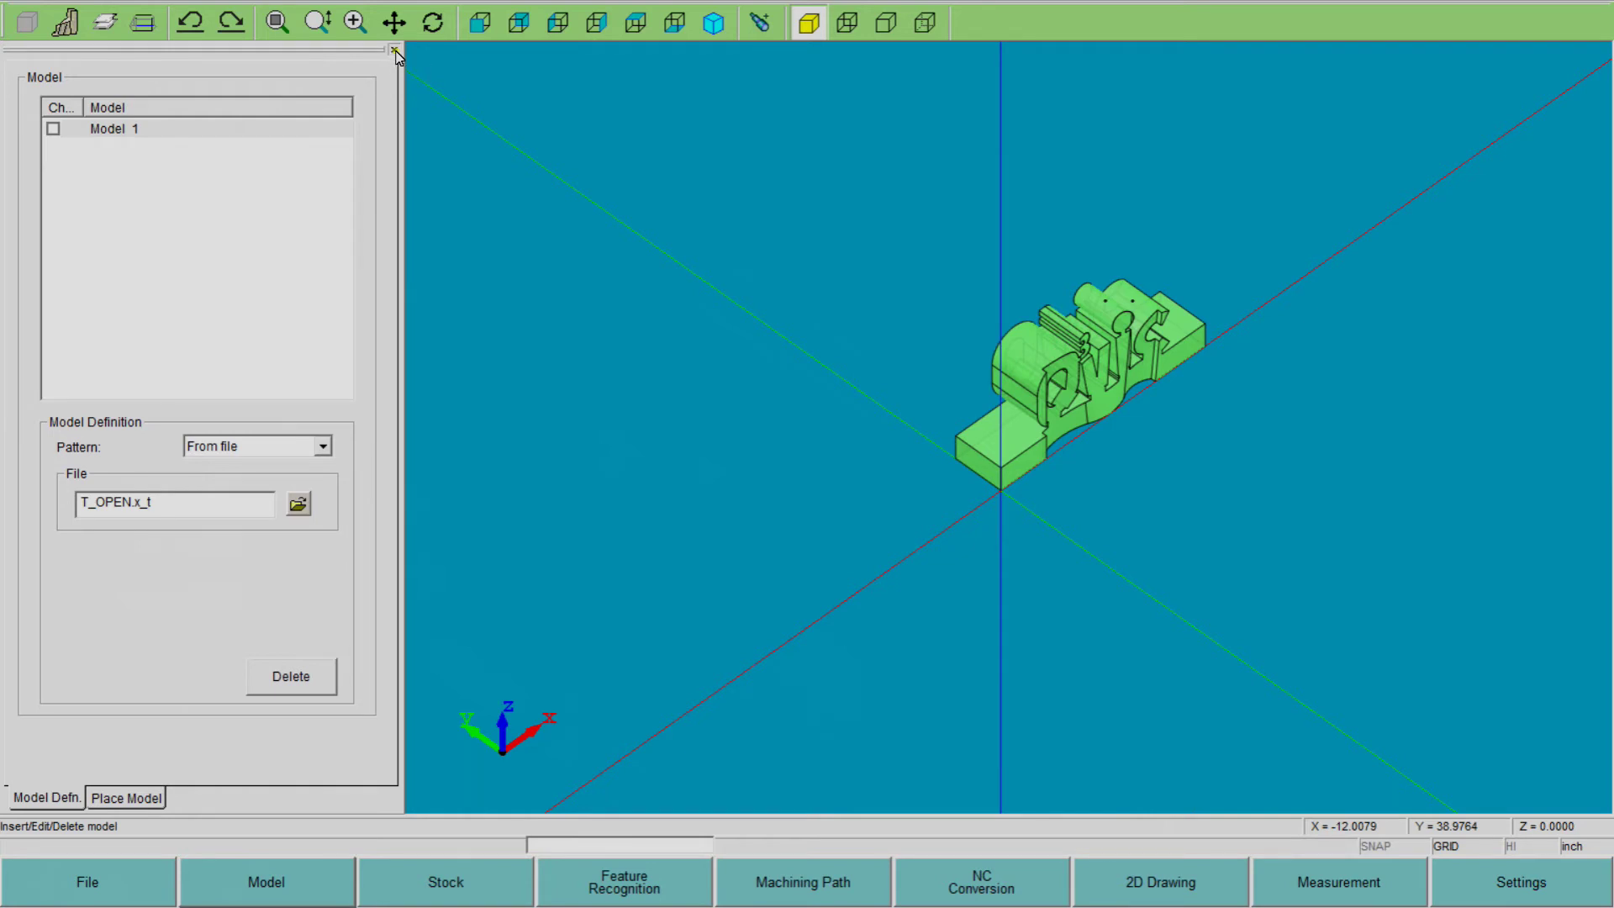
pyautogui.click(395, 50)
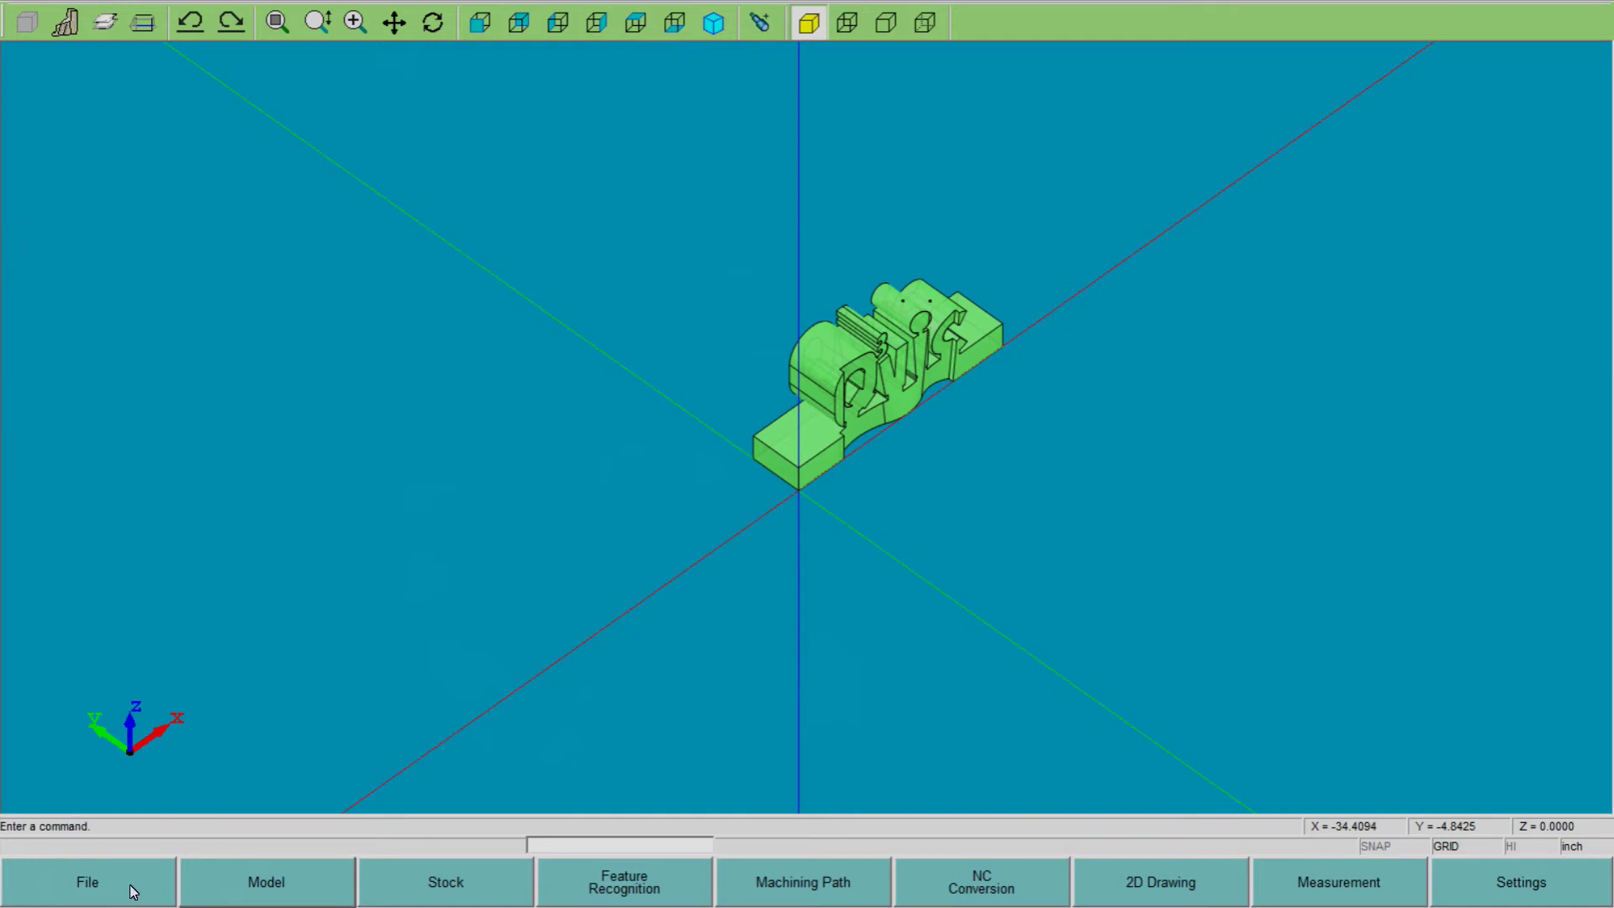
pyautogui.click(273, 883)
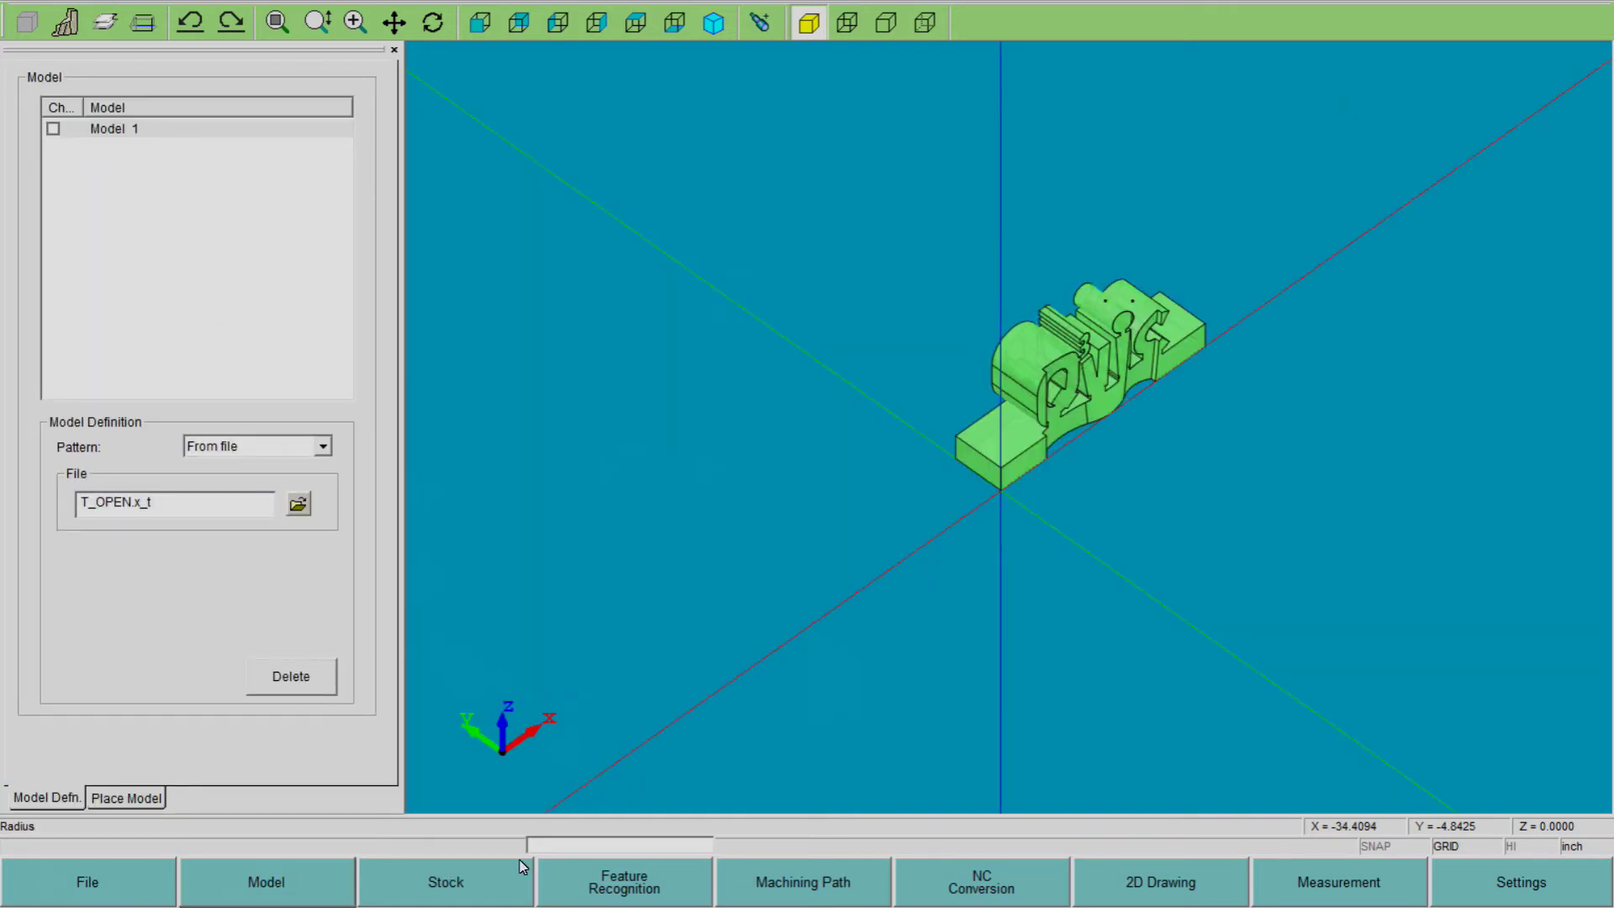
pyautogui.click(496, 876)
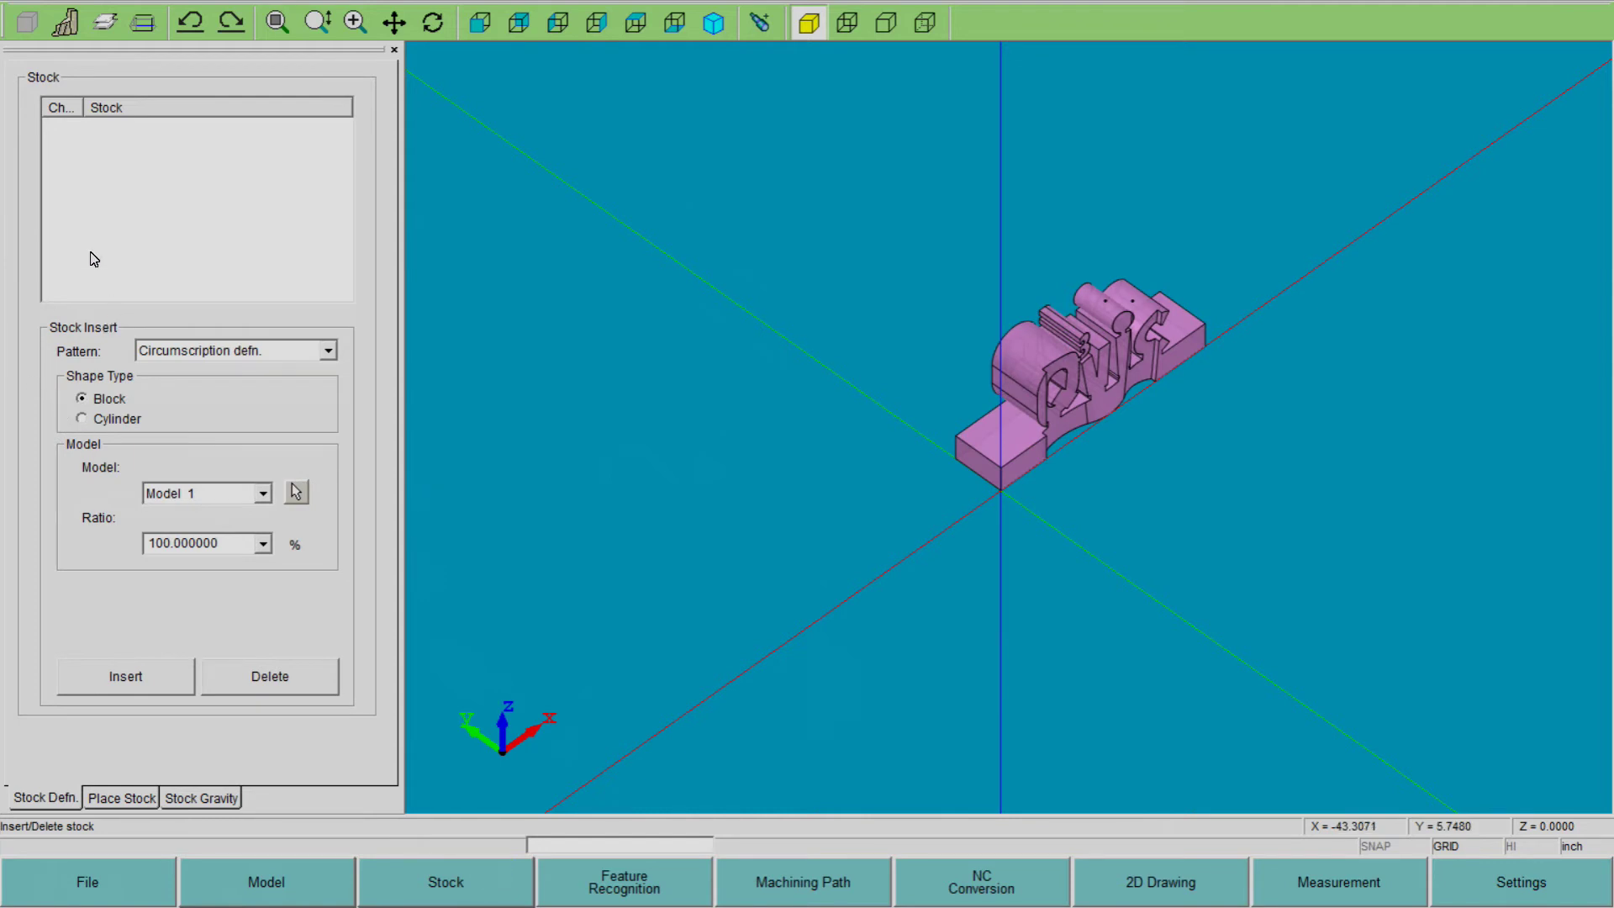
# Open Contour Extraction and check the Model 1 and stock definitions
pyautogui.click(626, 889)
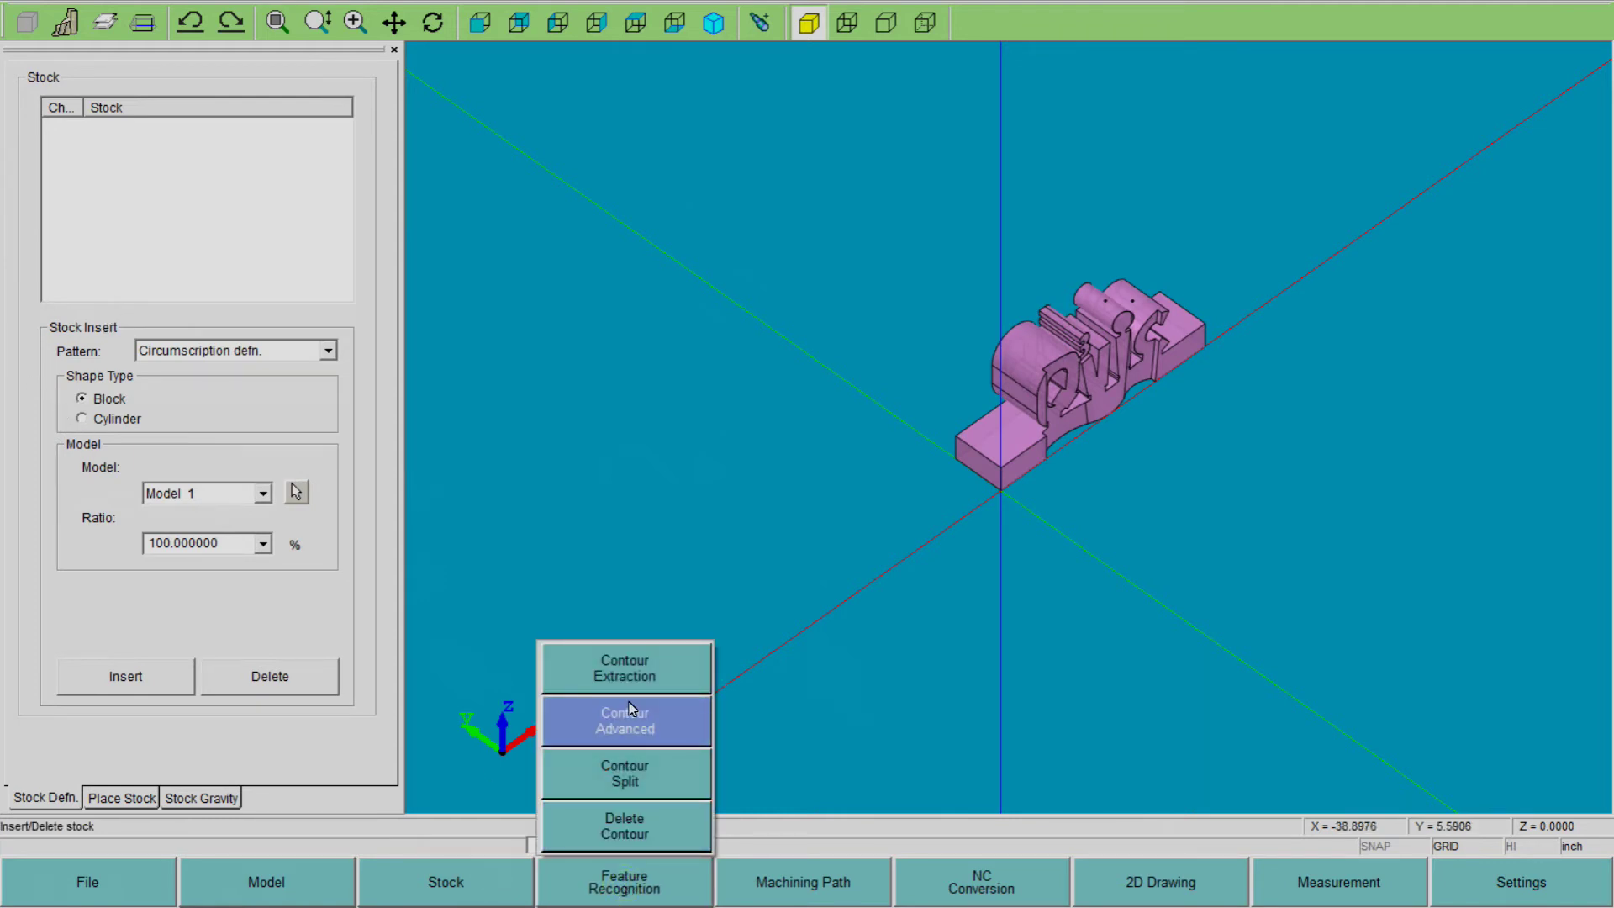
pyautogui.click(631, 668)
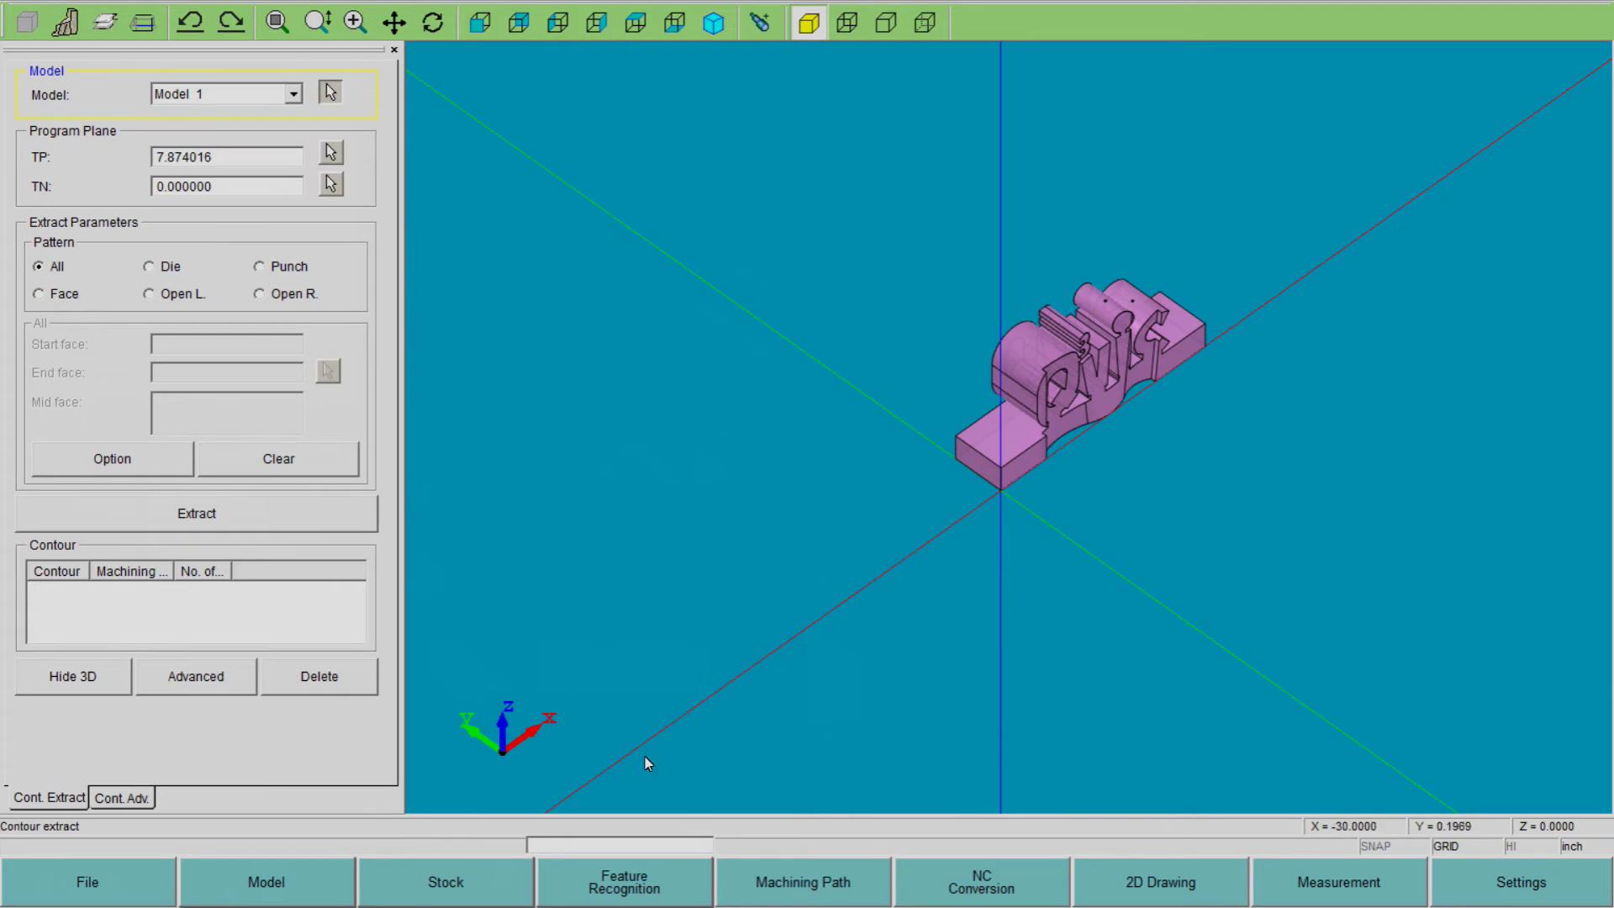
pyautogui.click(318, 901)
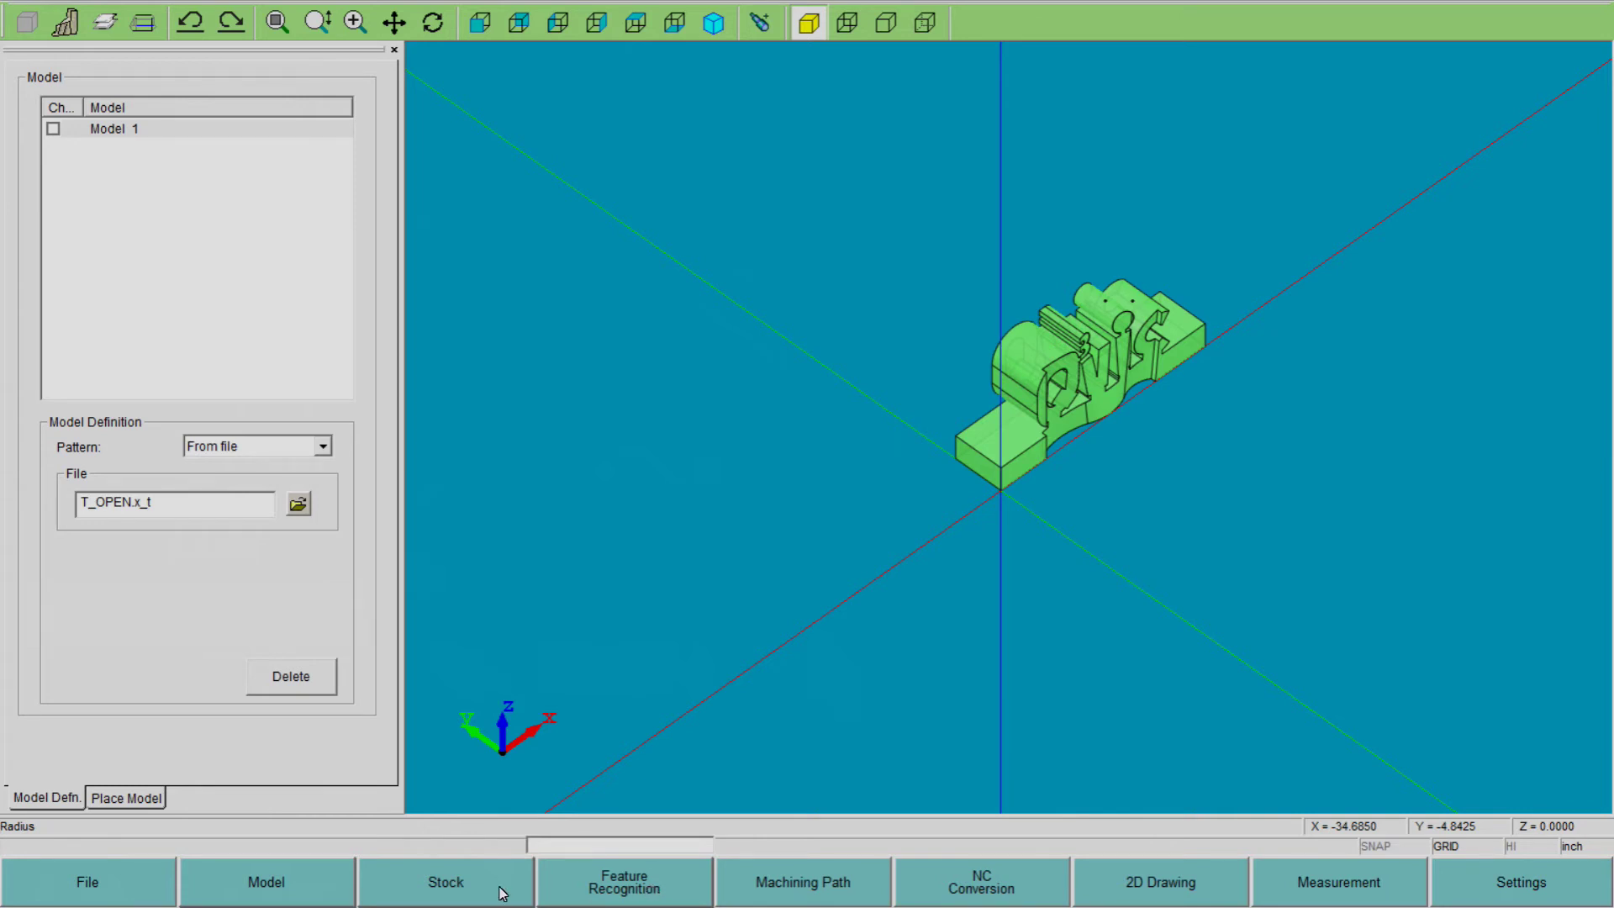
pyautogui.click(451, 880)
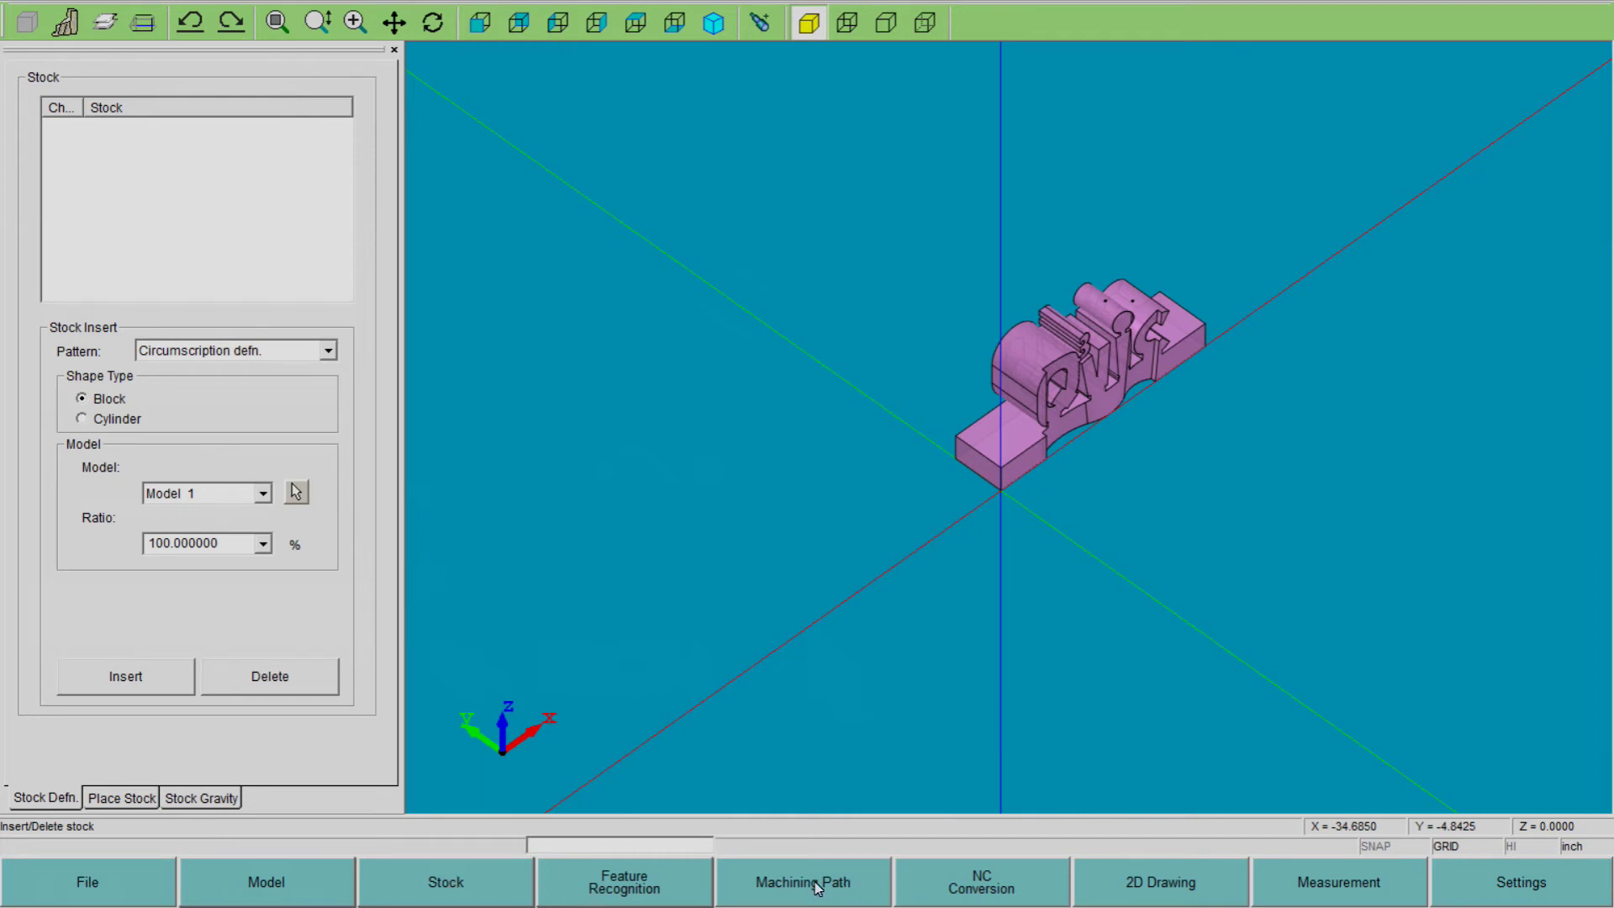
# Return to Contour Extraction for Model 1 at program plane TP 7.874016, then dismiss the Feature Recognition menu
pyautogui.click(704, 896)
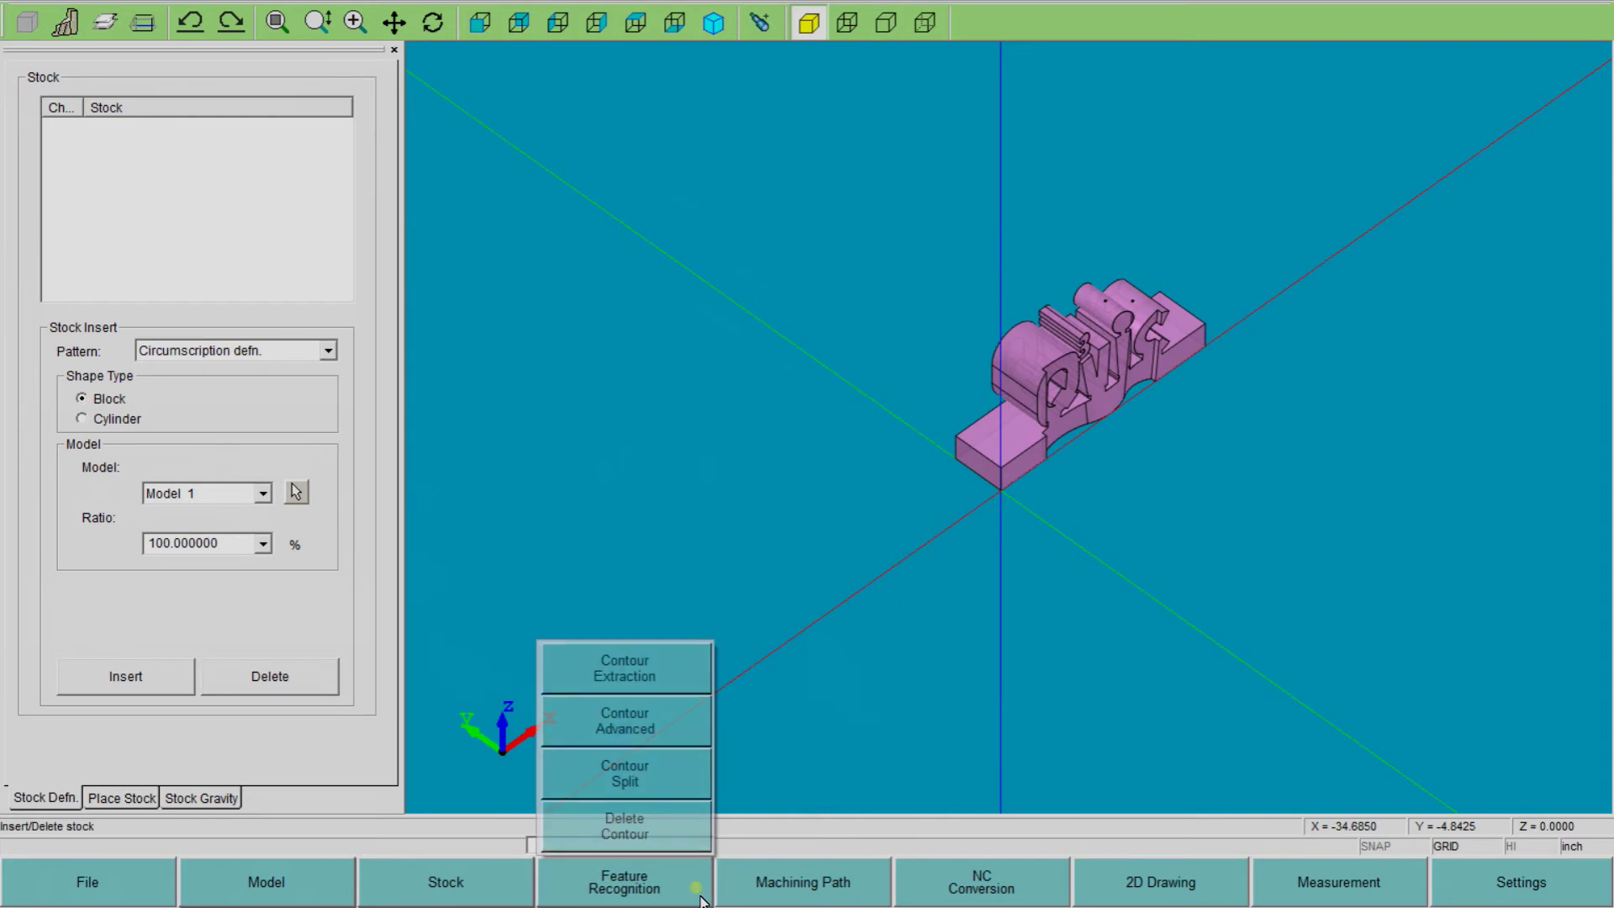
pyautogui.click(647, 680)
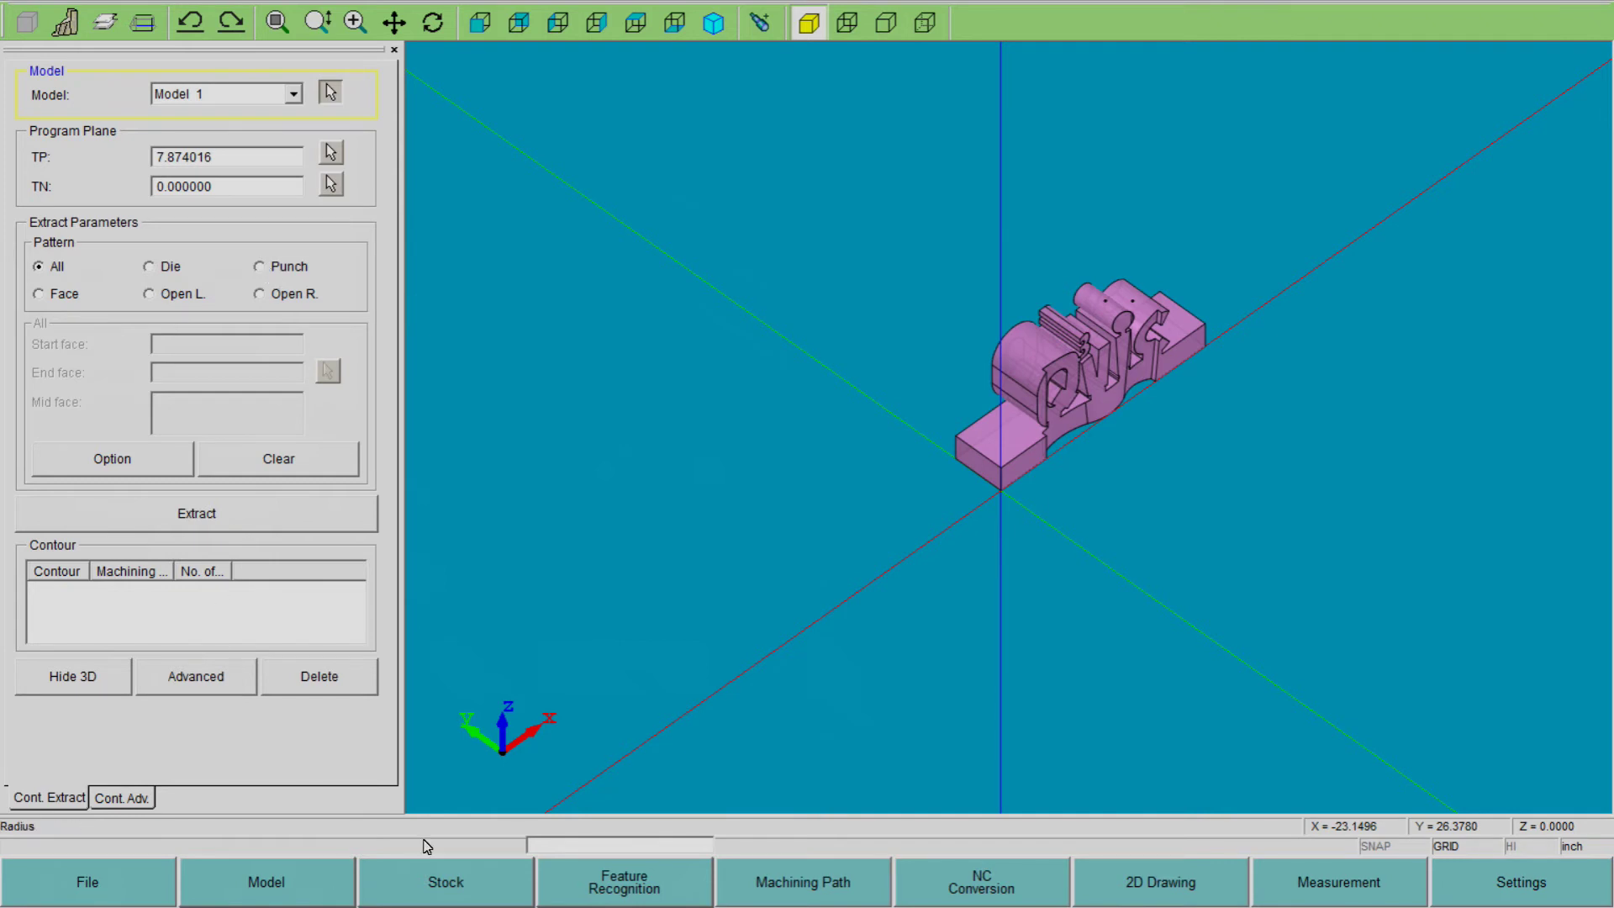
pyautogui.click(641, 885)
pyautogui.click(642, 885)
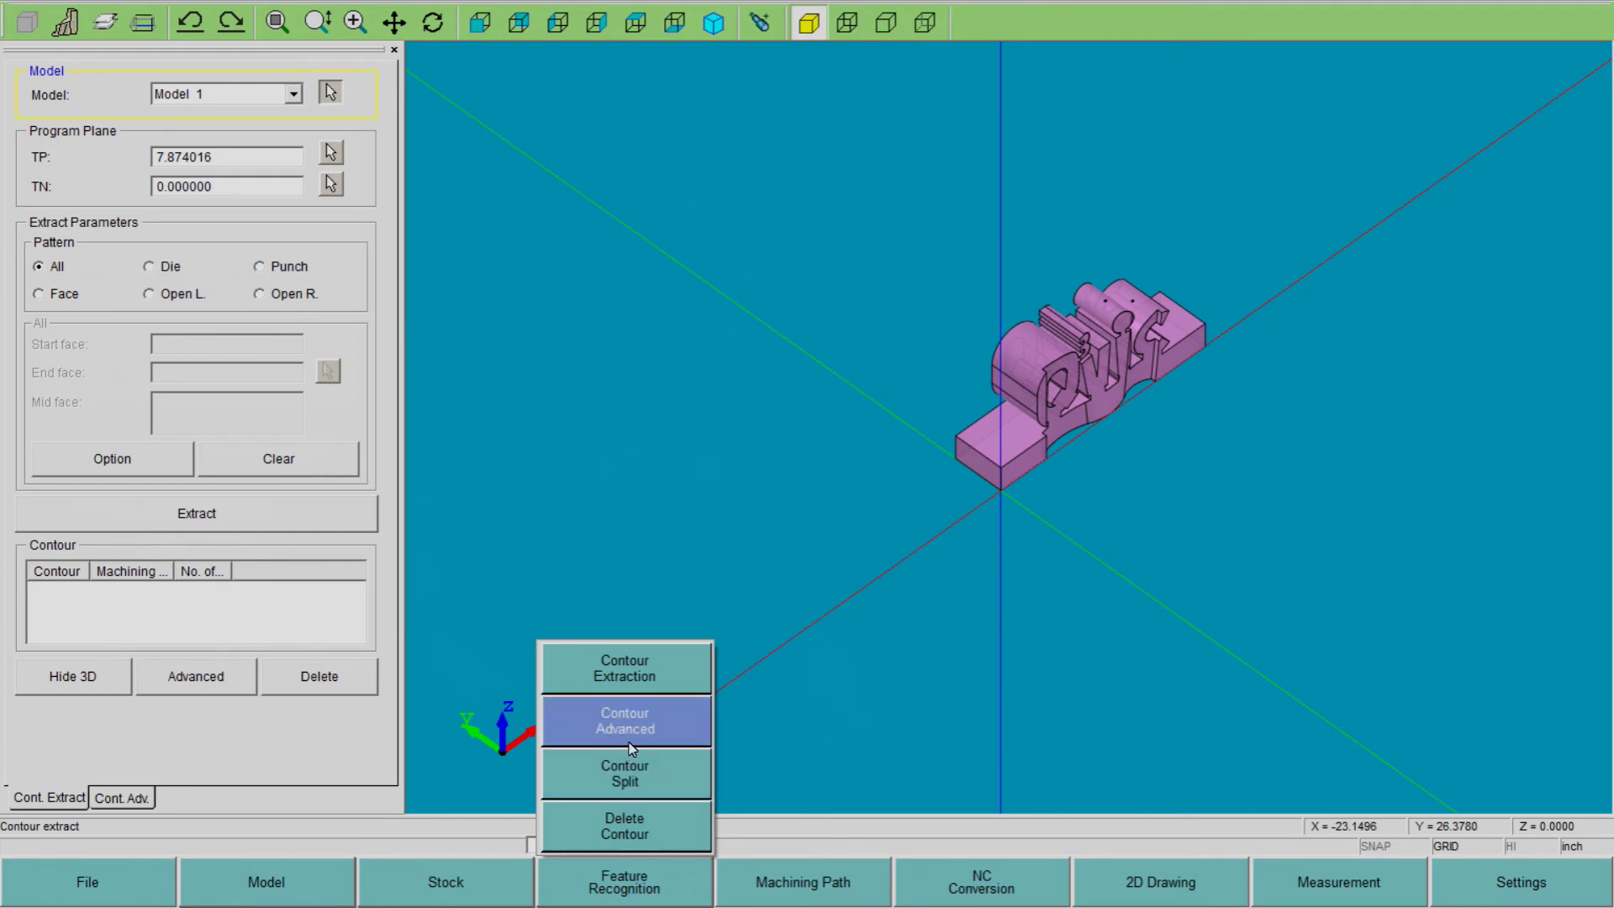
pyautogui.click(853, 733)
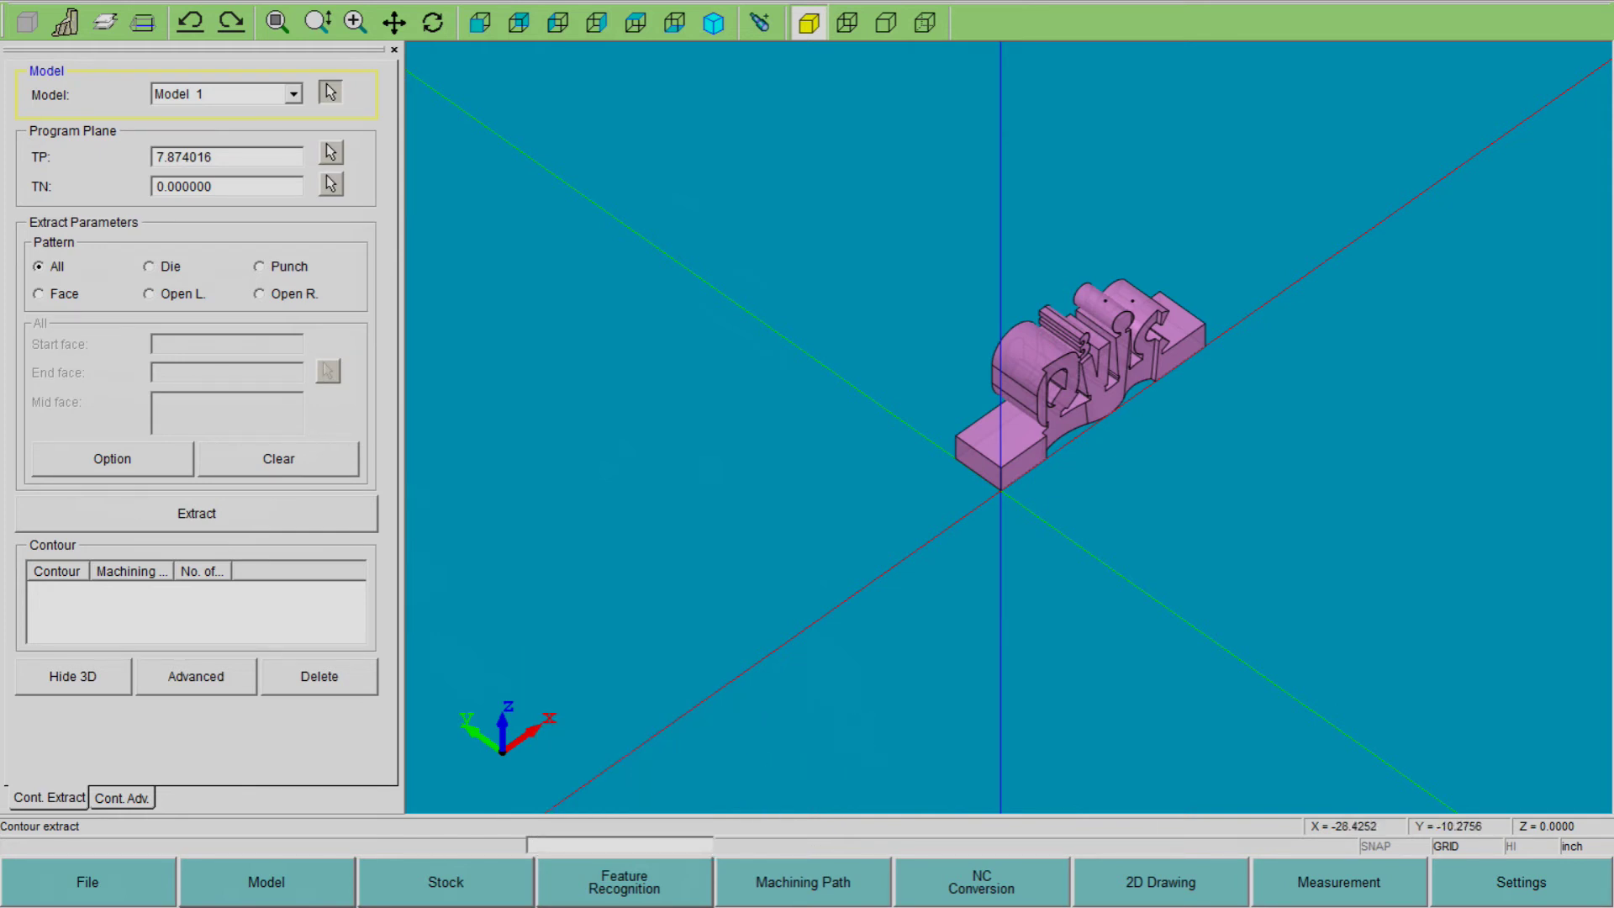
# Browse the Feature Recognition and Machining Path menus and open Path Generation with its empty contour list
pyautogui.click(813, 891)
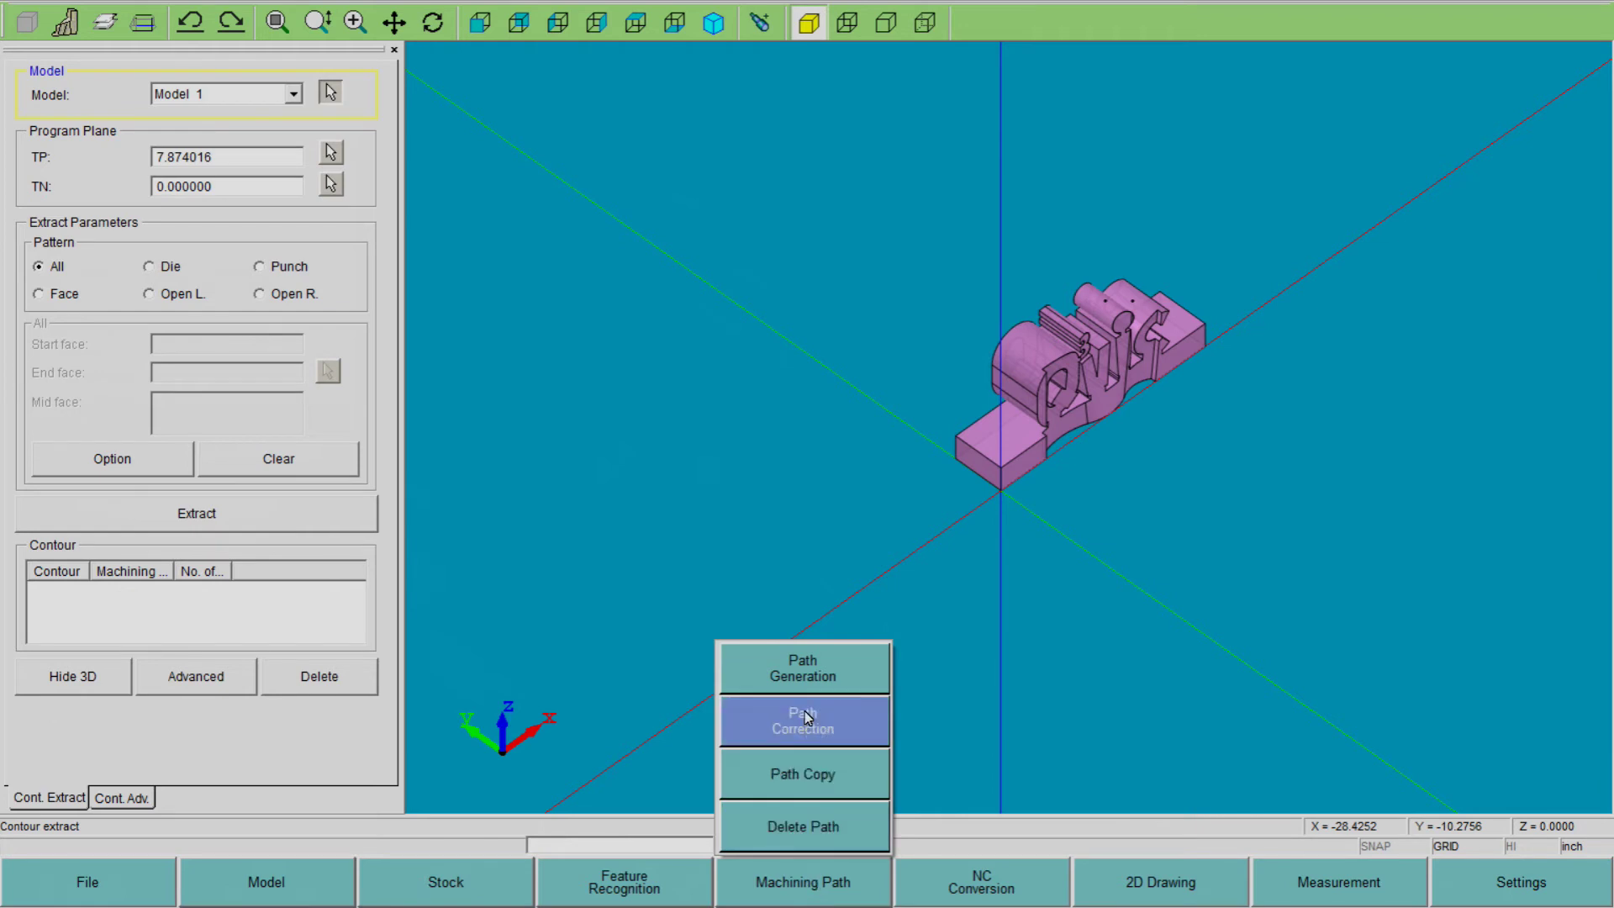
pyautogui.click(656, 891)
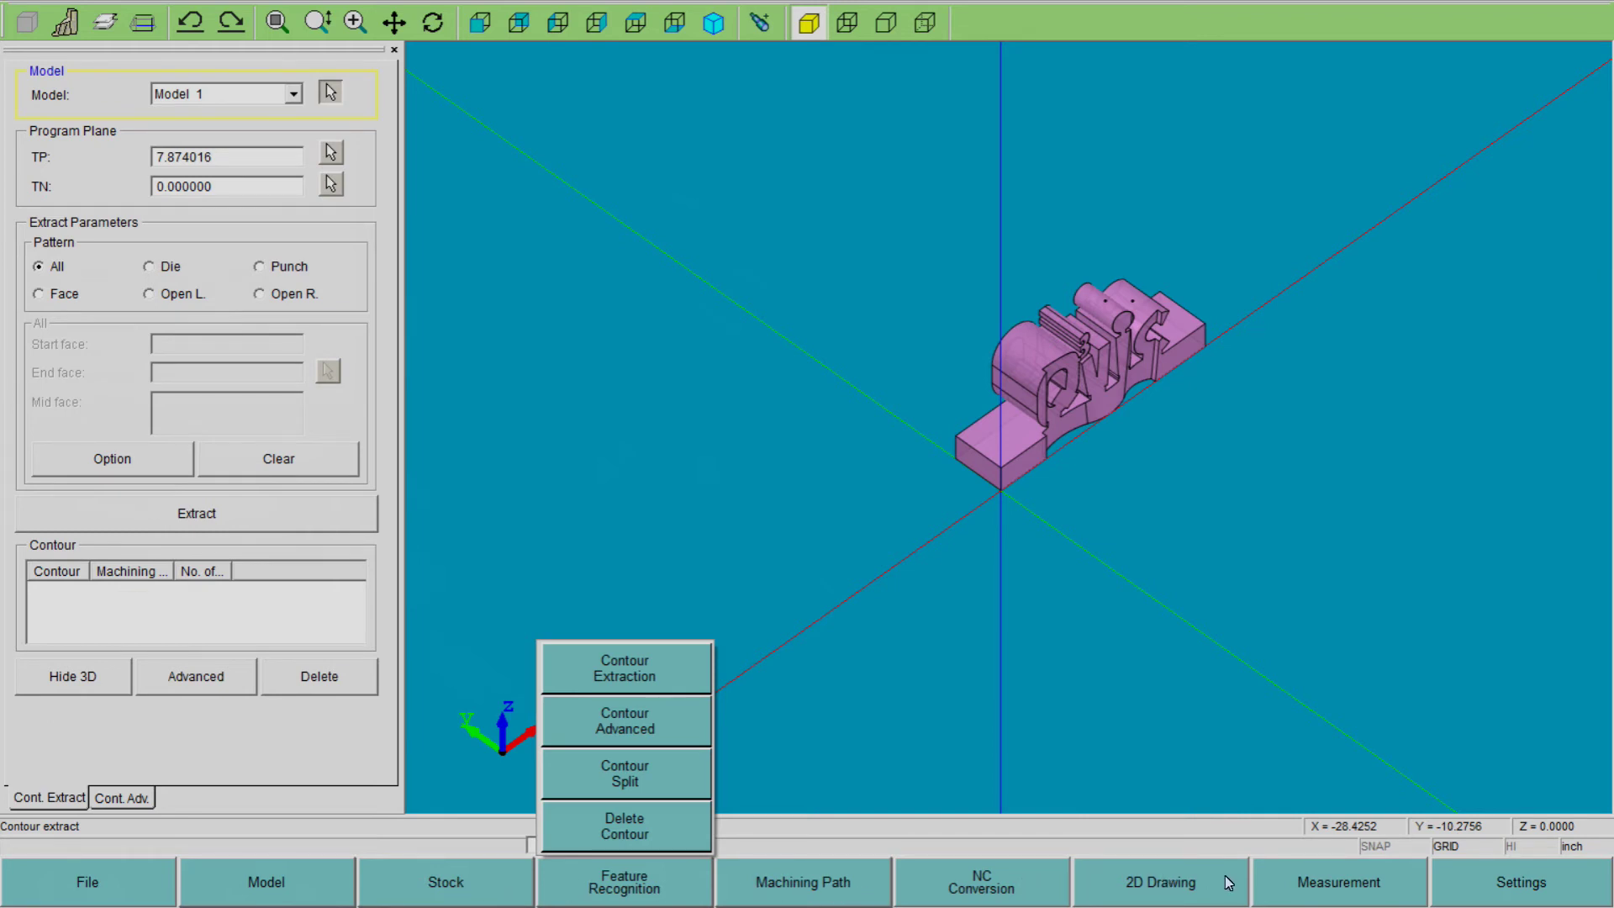
pyautogui.click(755, 889)
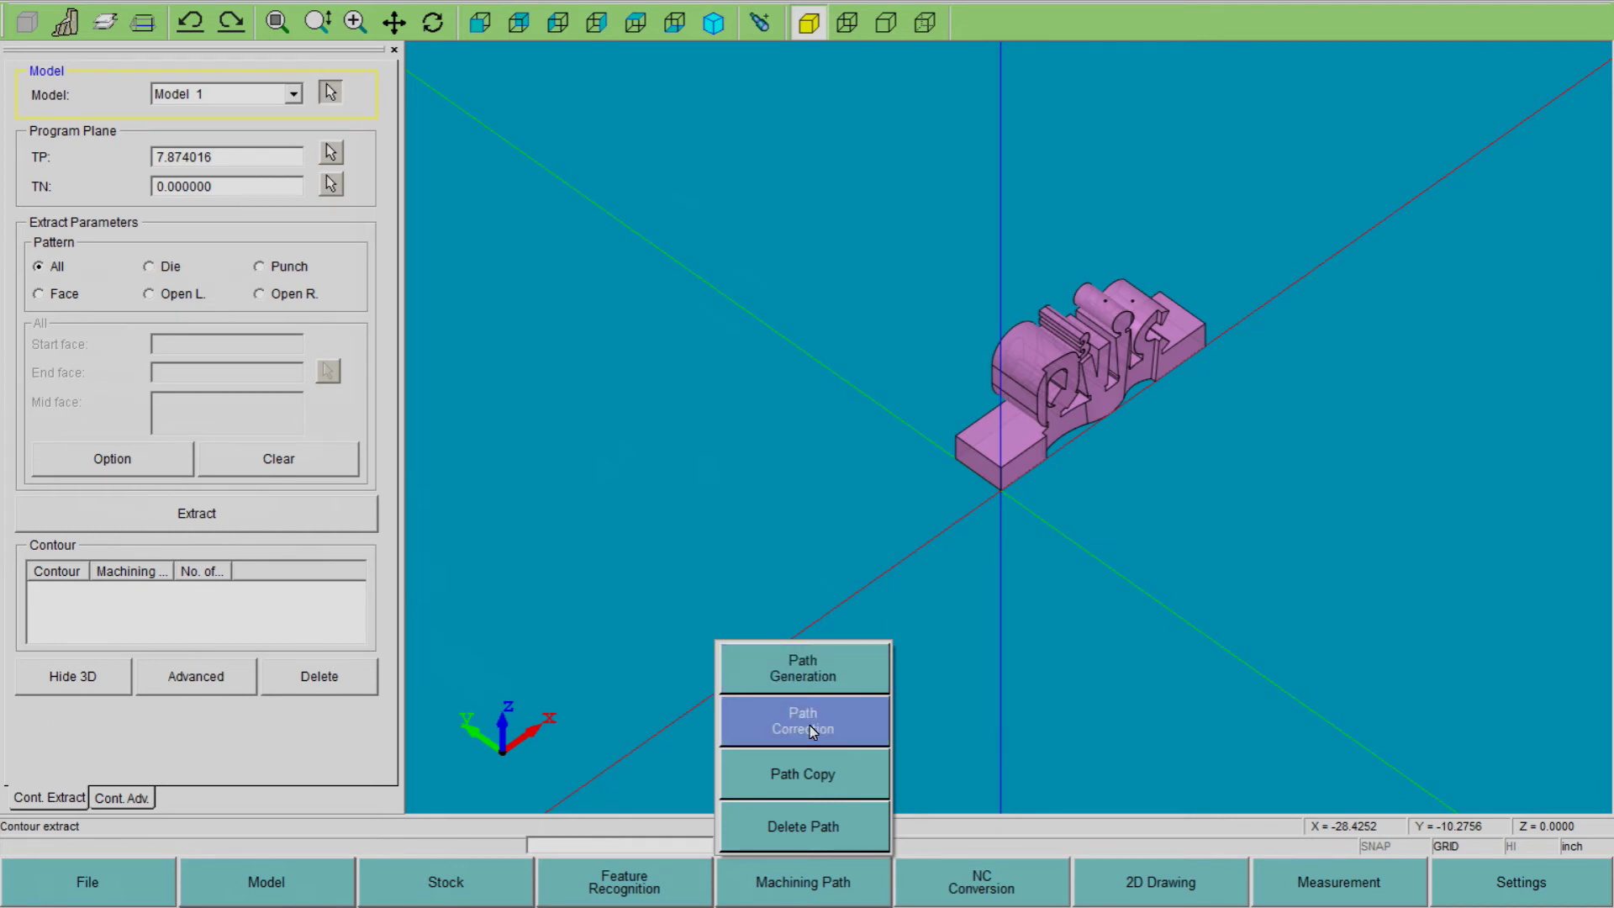
pyautogui.click(802, 773)
pyautogui.click(805, 887)
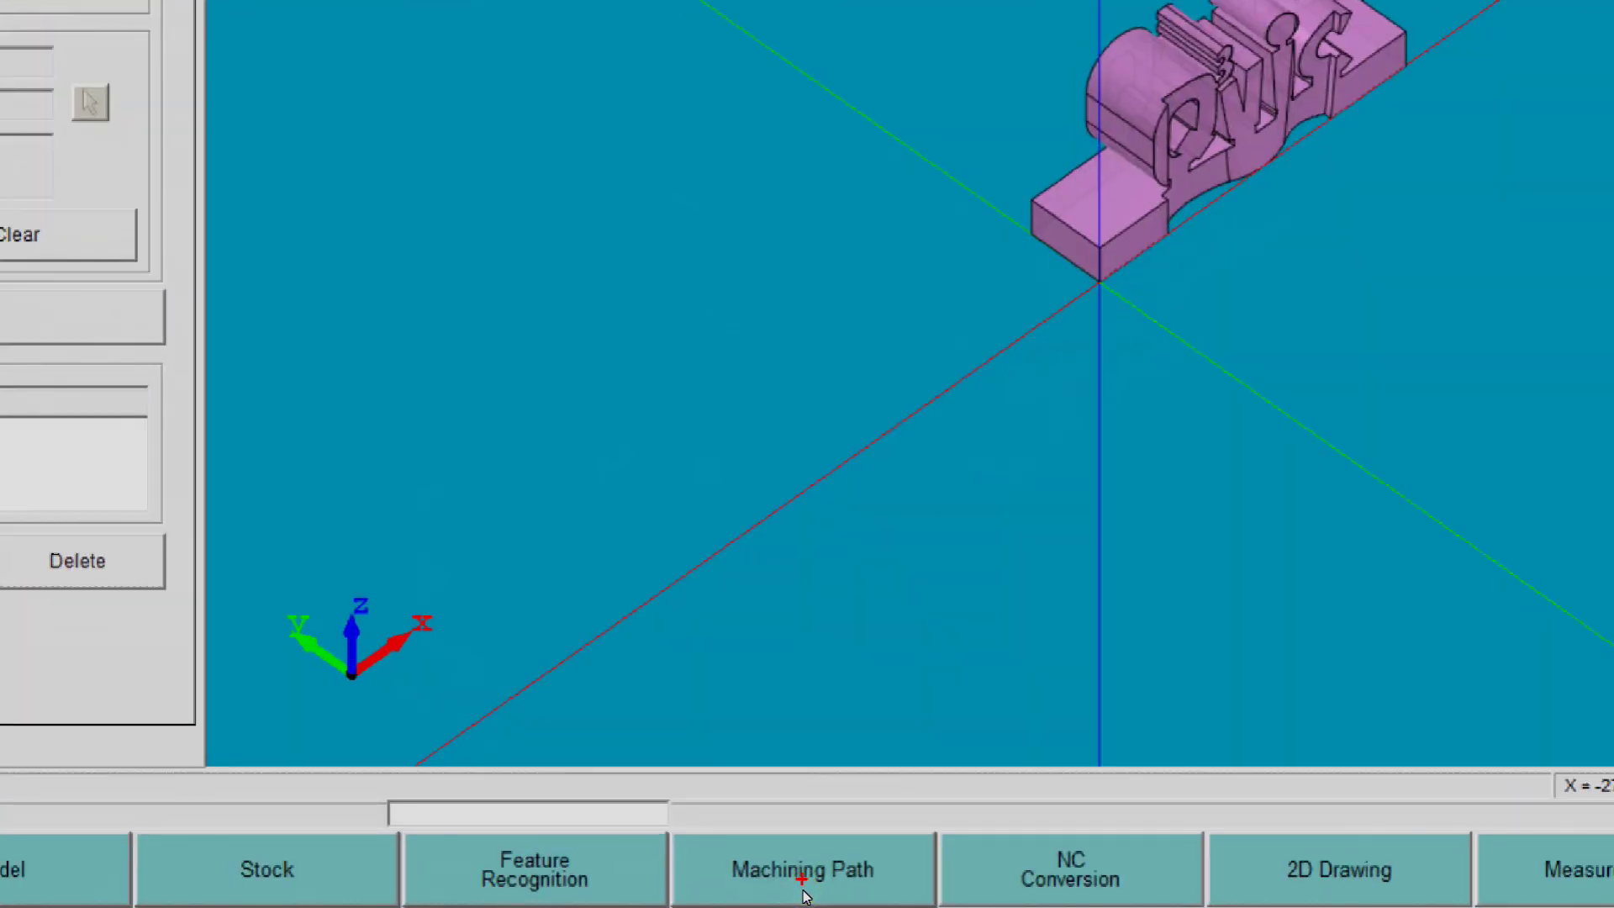
pyautogui.click(803, 878)
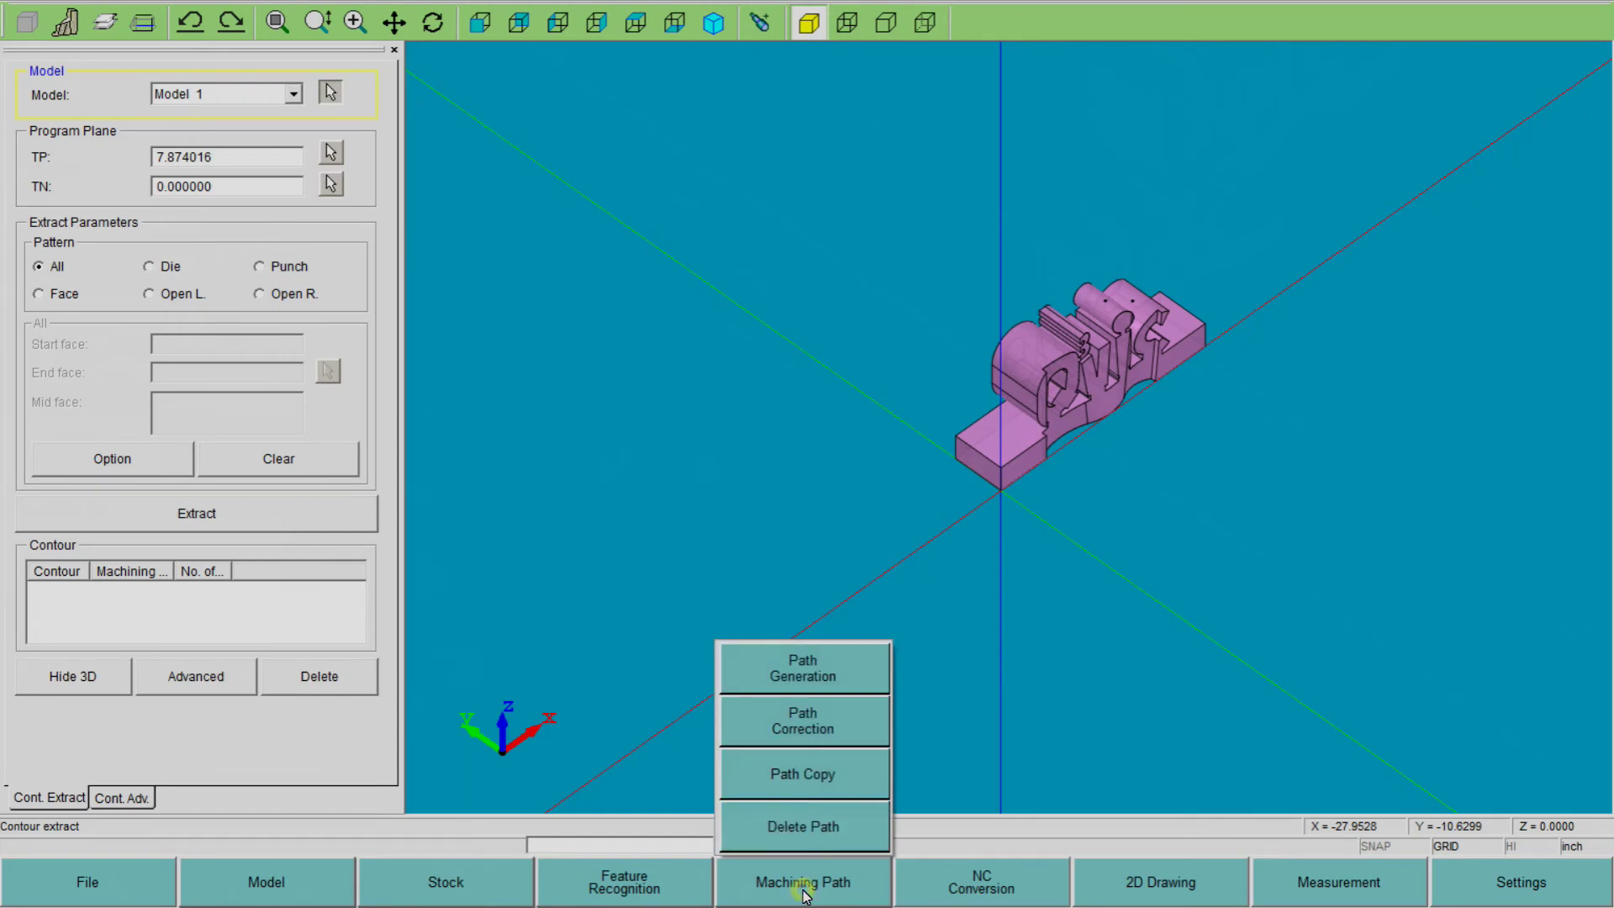
pyautogui.click(775, 672)
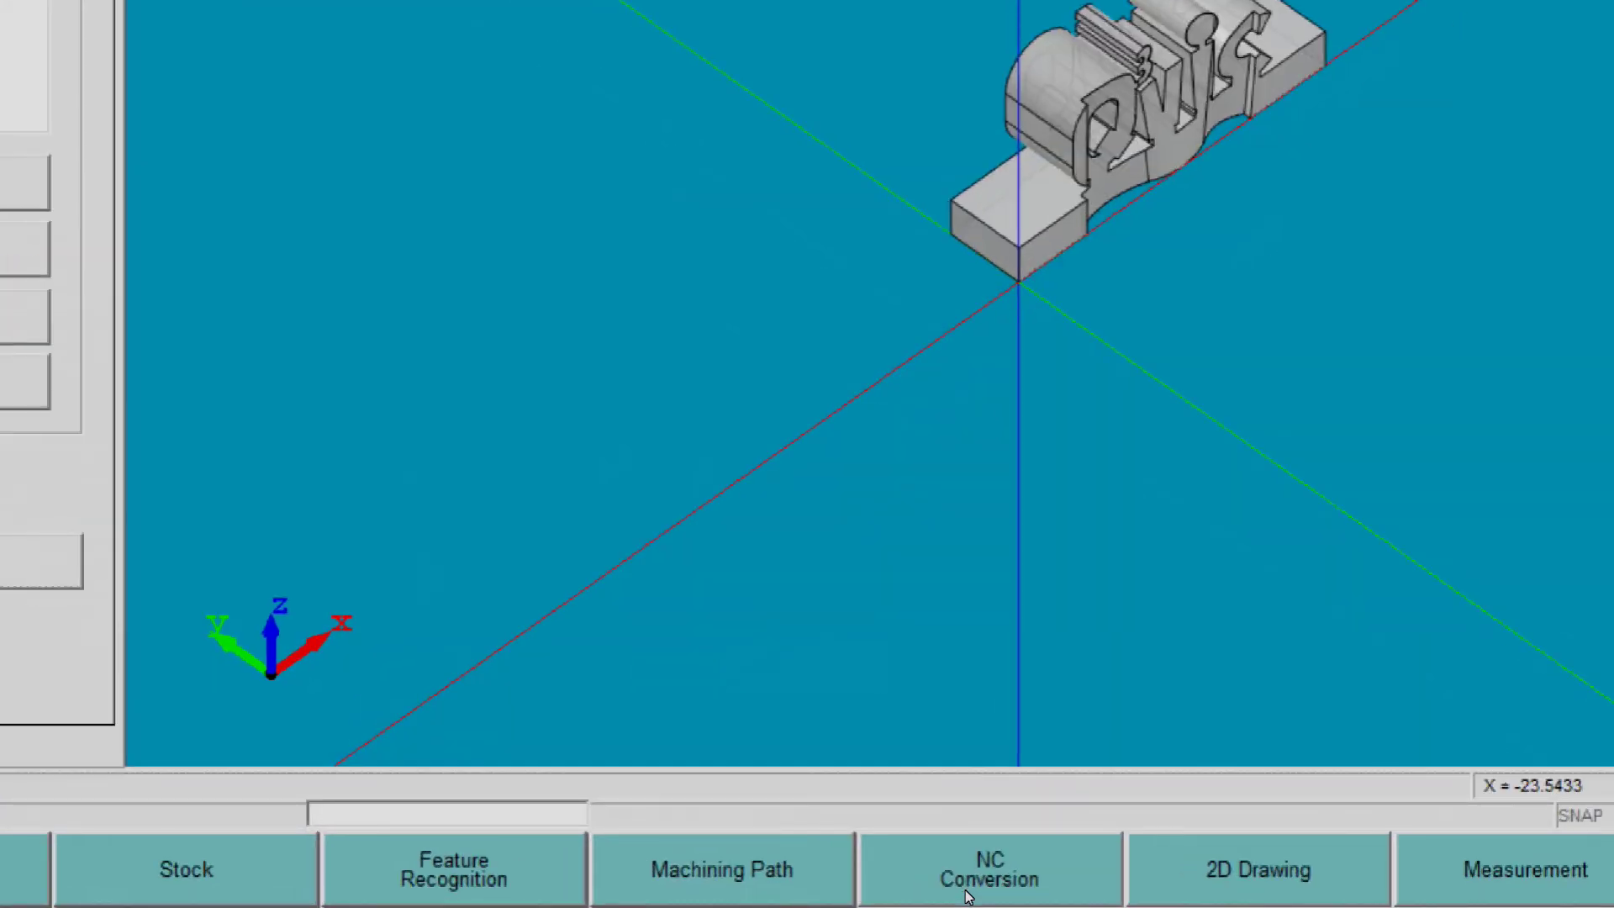
pyautogui.click(975, 883)
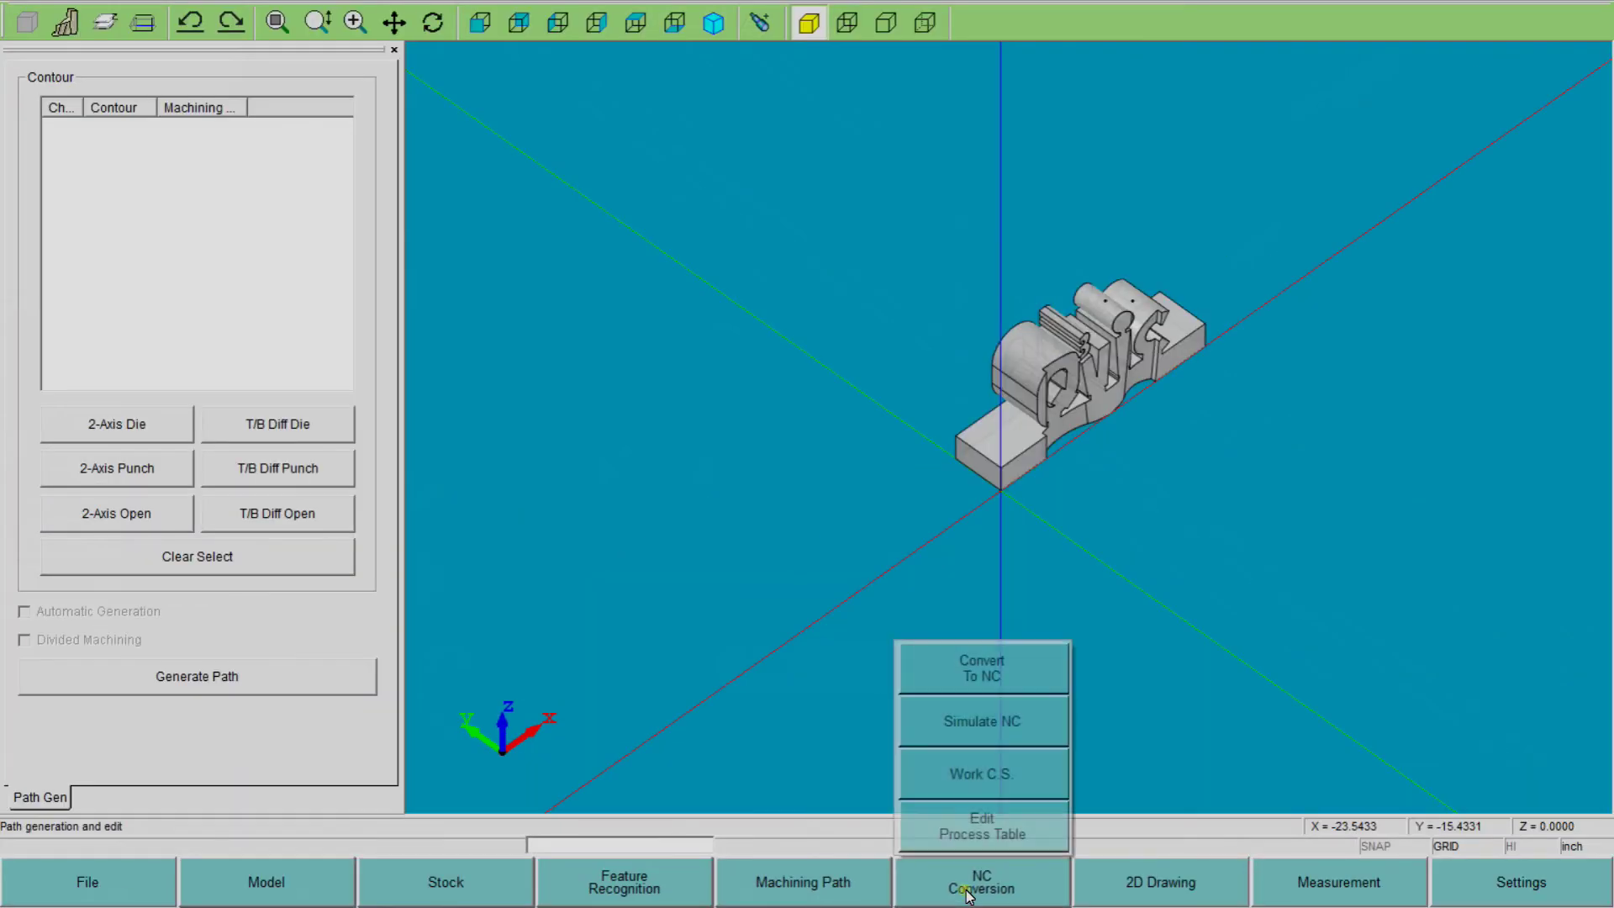
pyautogui.click(998, 668)
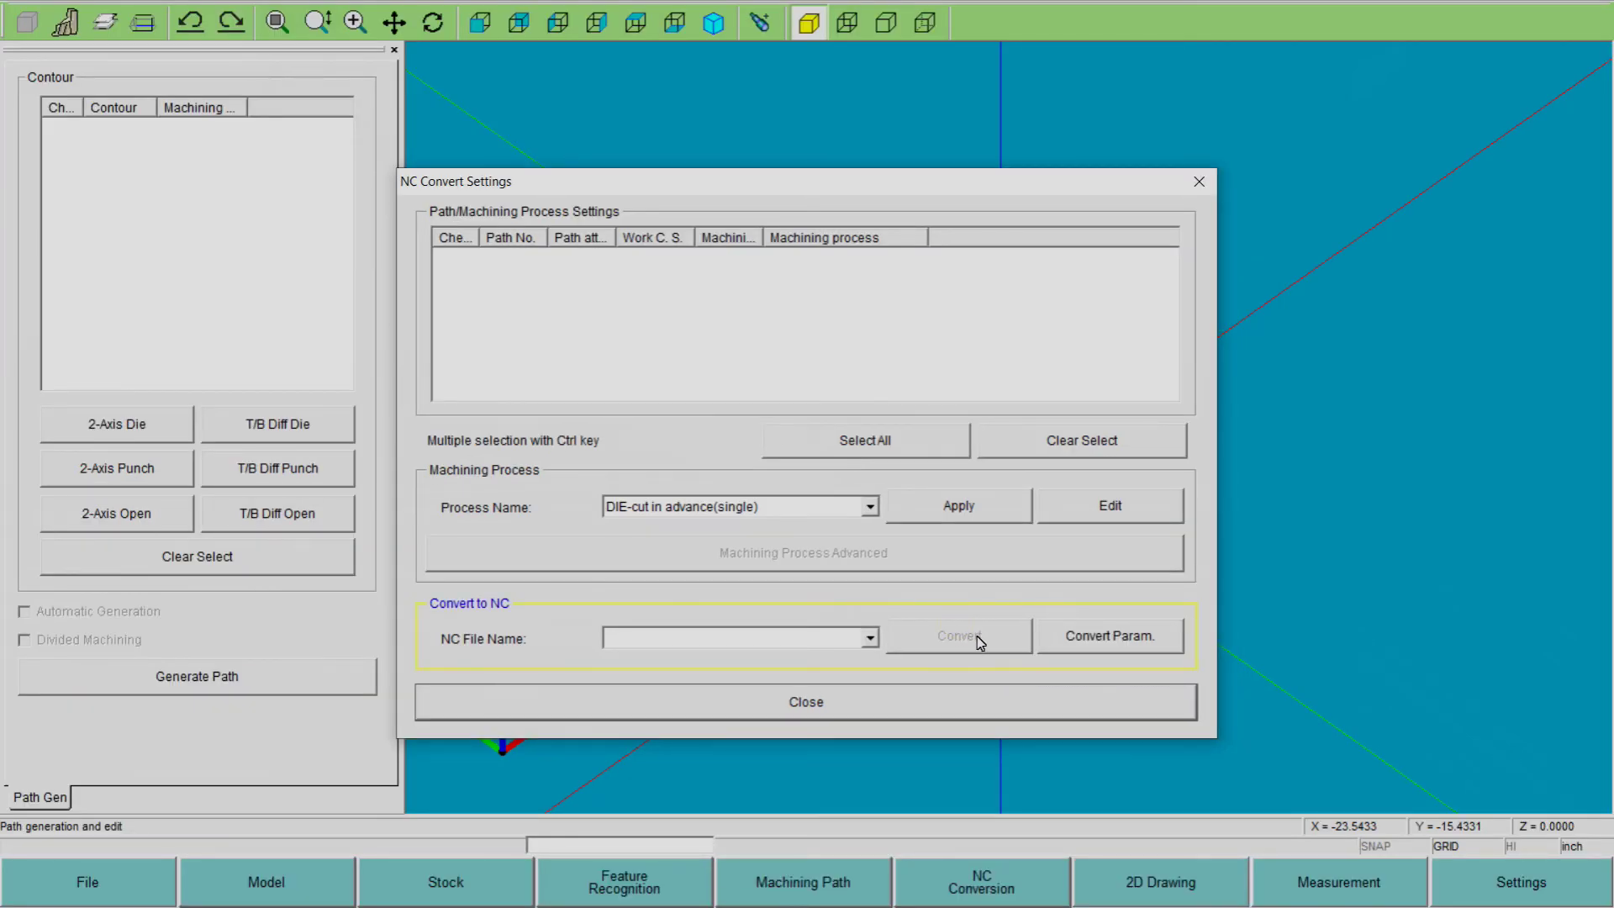
pyautogui.click(666, 647)
pyautogui.click(1084, 642)
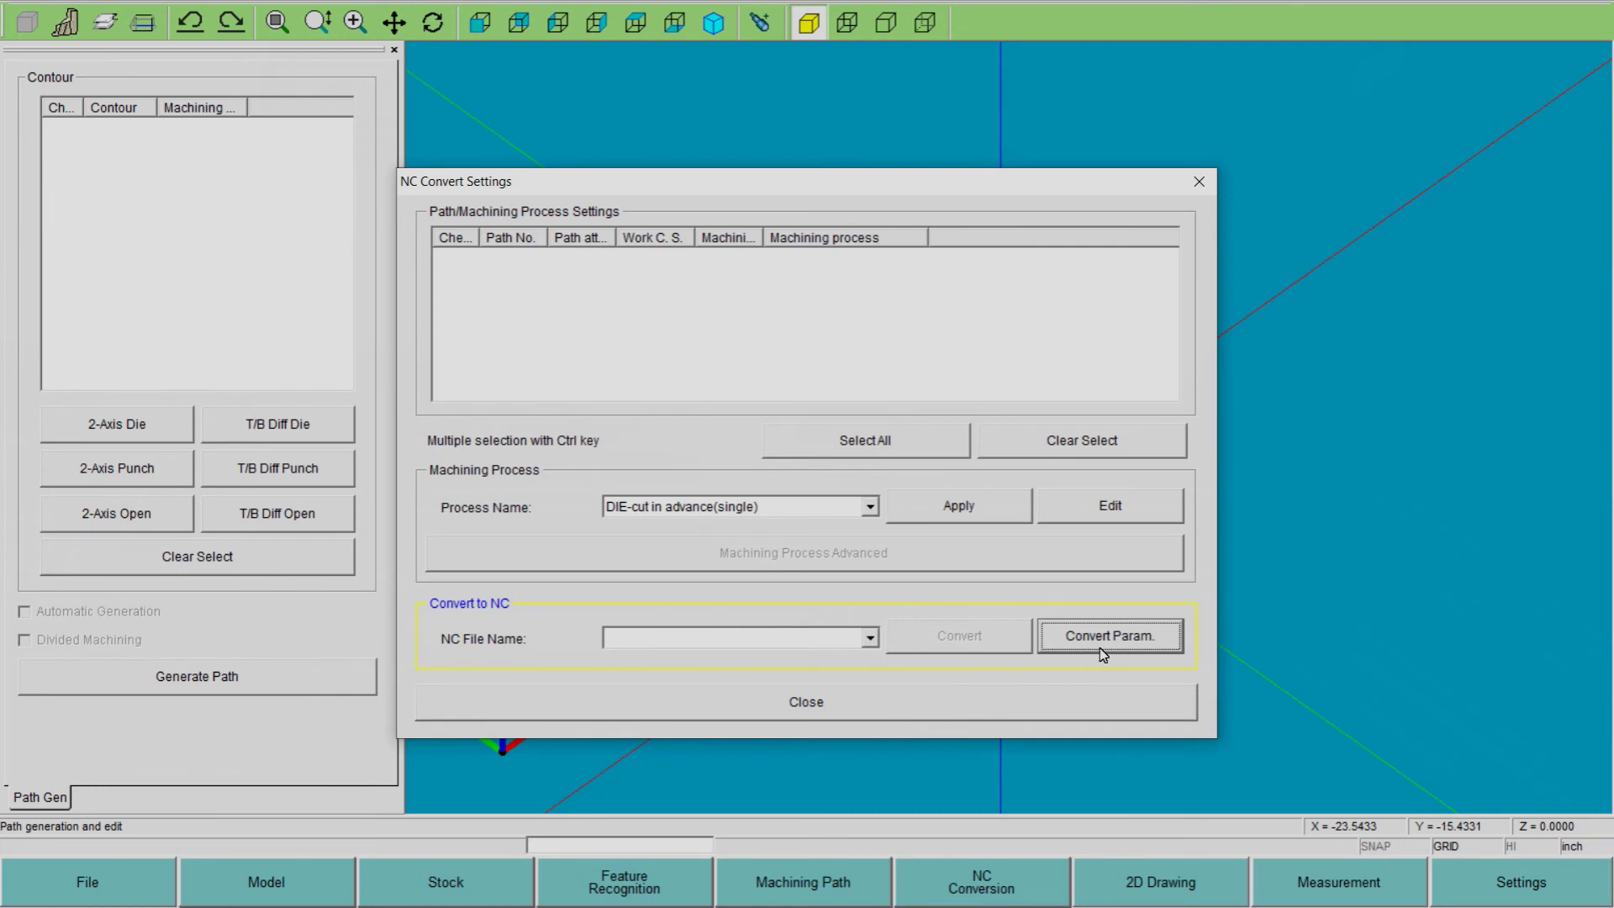
pyautogui.click(838, 716)
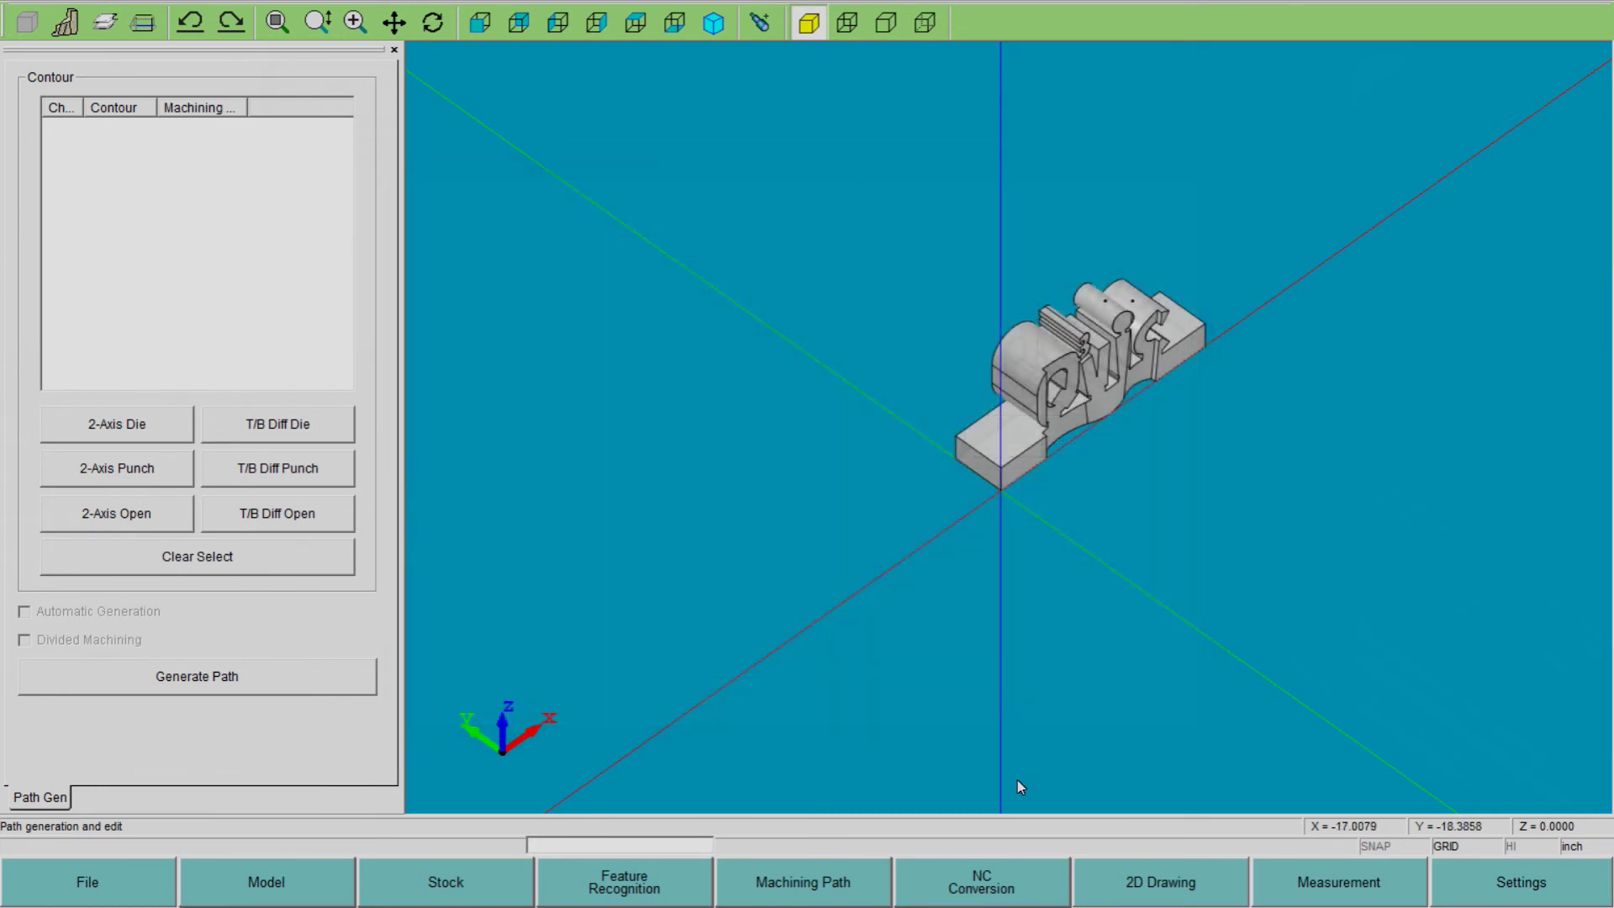
pyautogui.click(1135, 893)
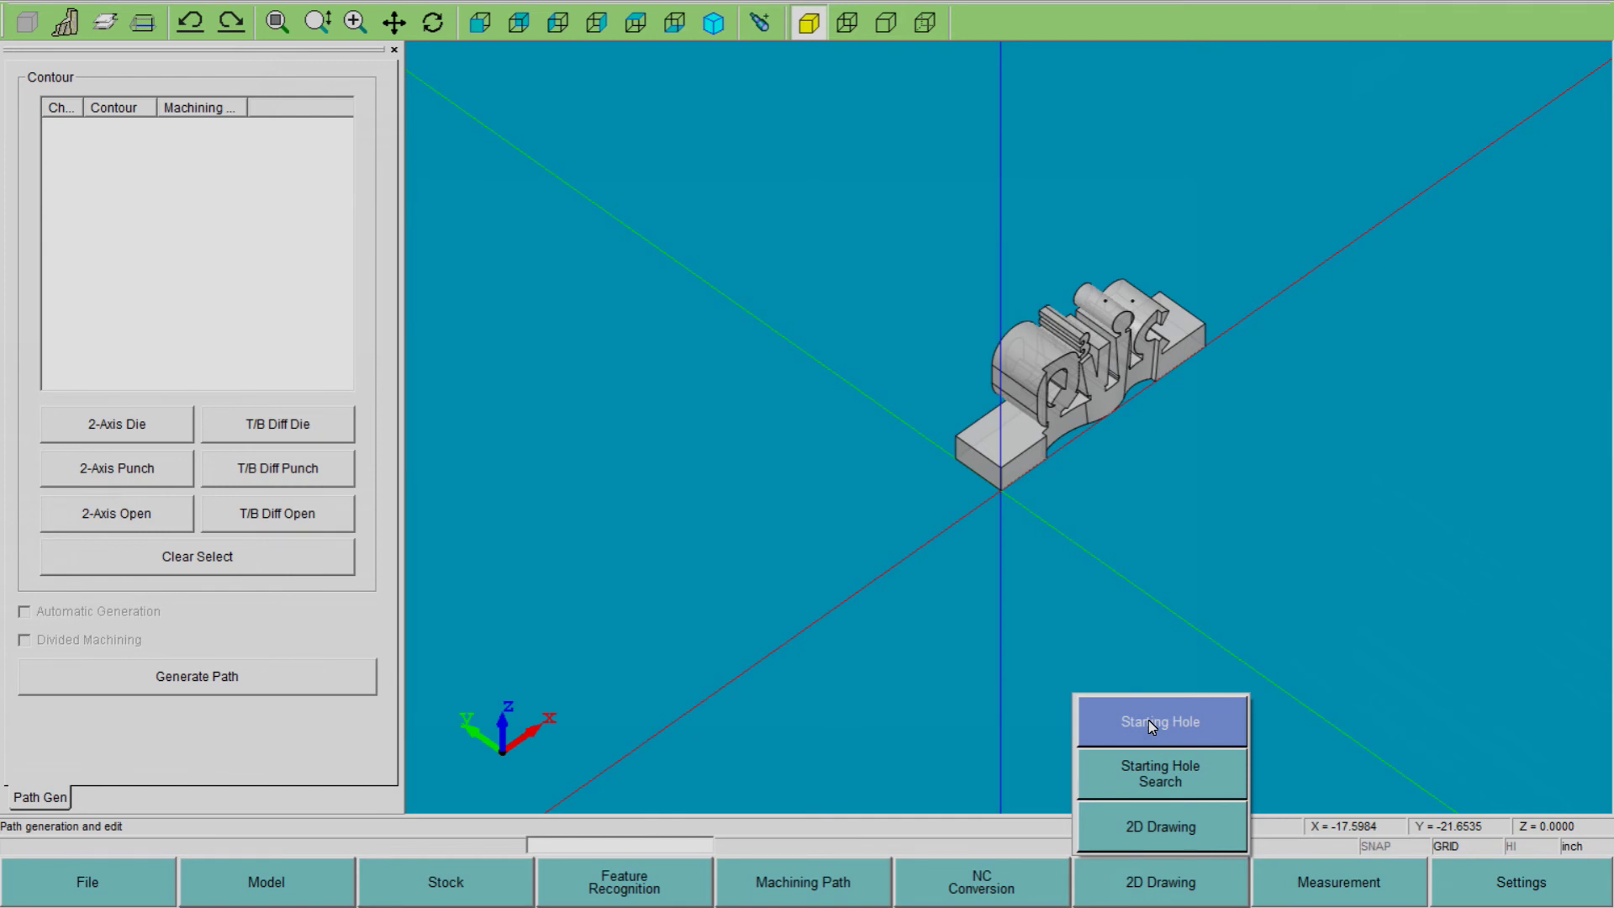
# Create a 0.039370-diameter starting hole at X 0, Y -0.5 and close the Starting Hole dialog
pyautogui.click(1152, 725)
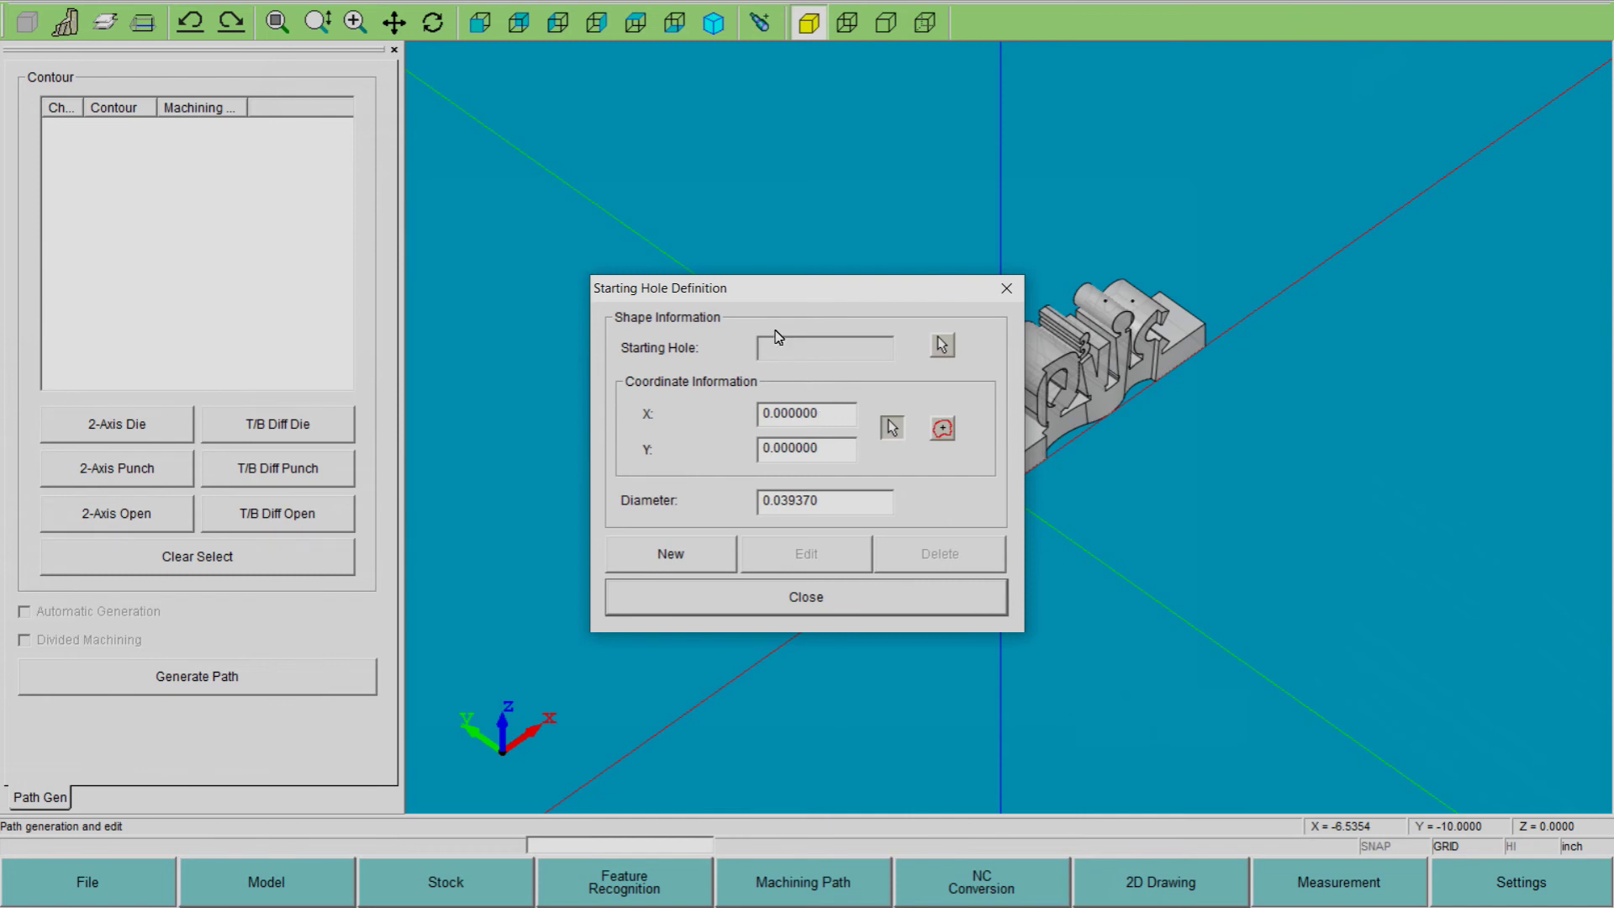
pyautogui.moveTo(767, 293); pyautogui.dragTo(657, 273)
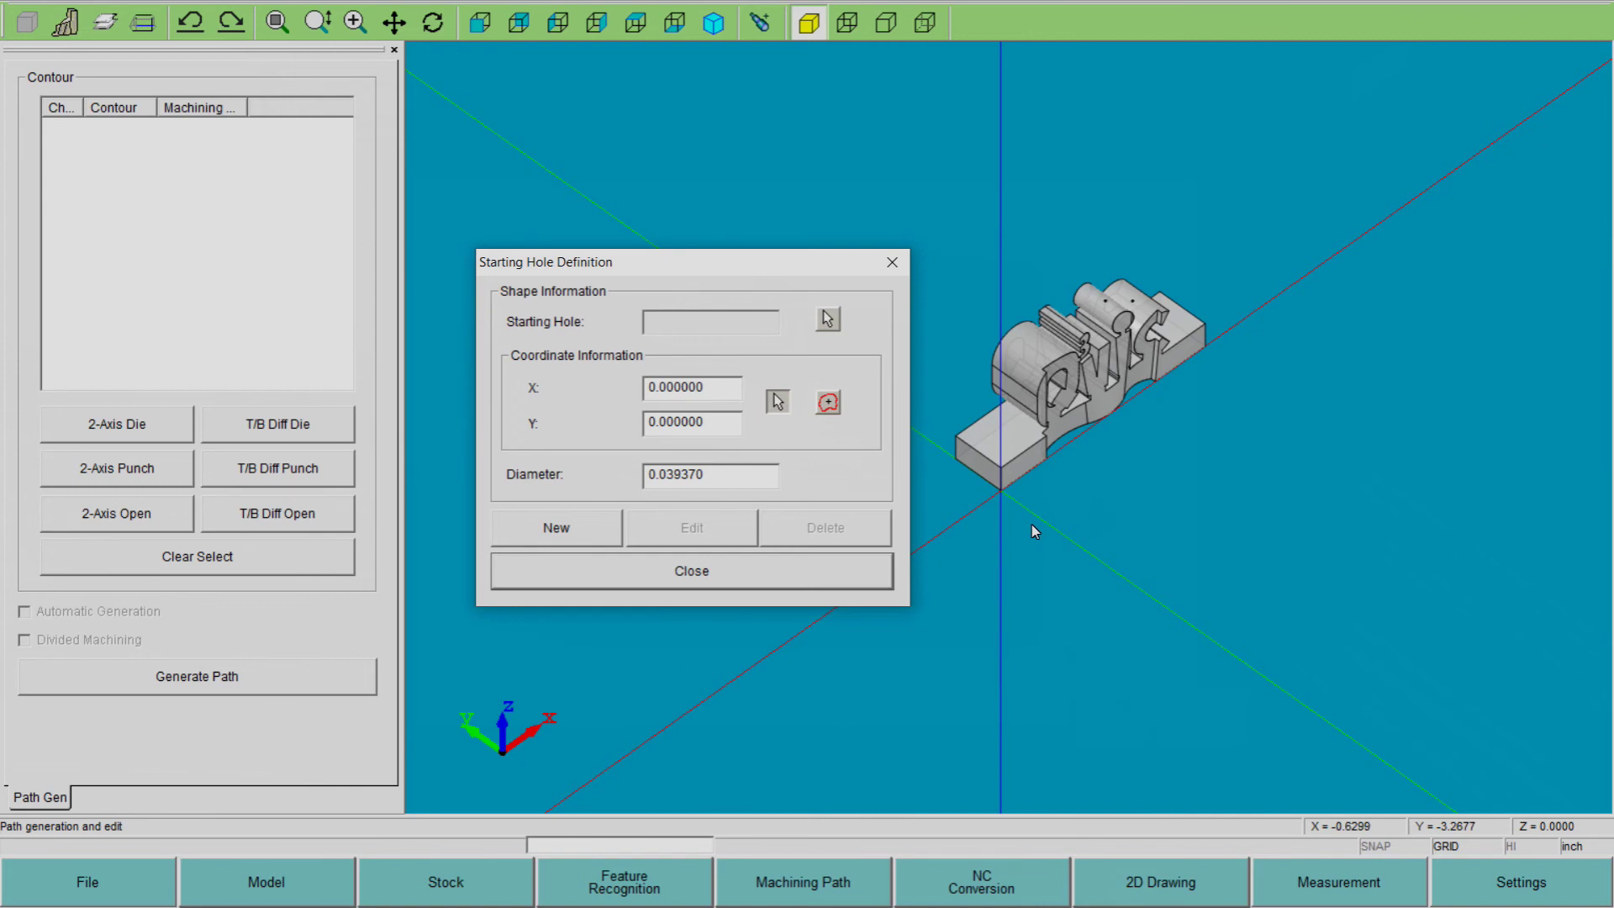
pyautogui.doubleClick(714, 423)
pyautogui.write('-.5')
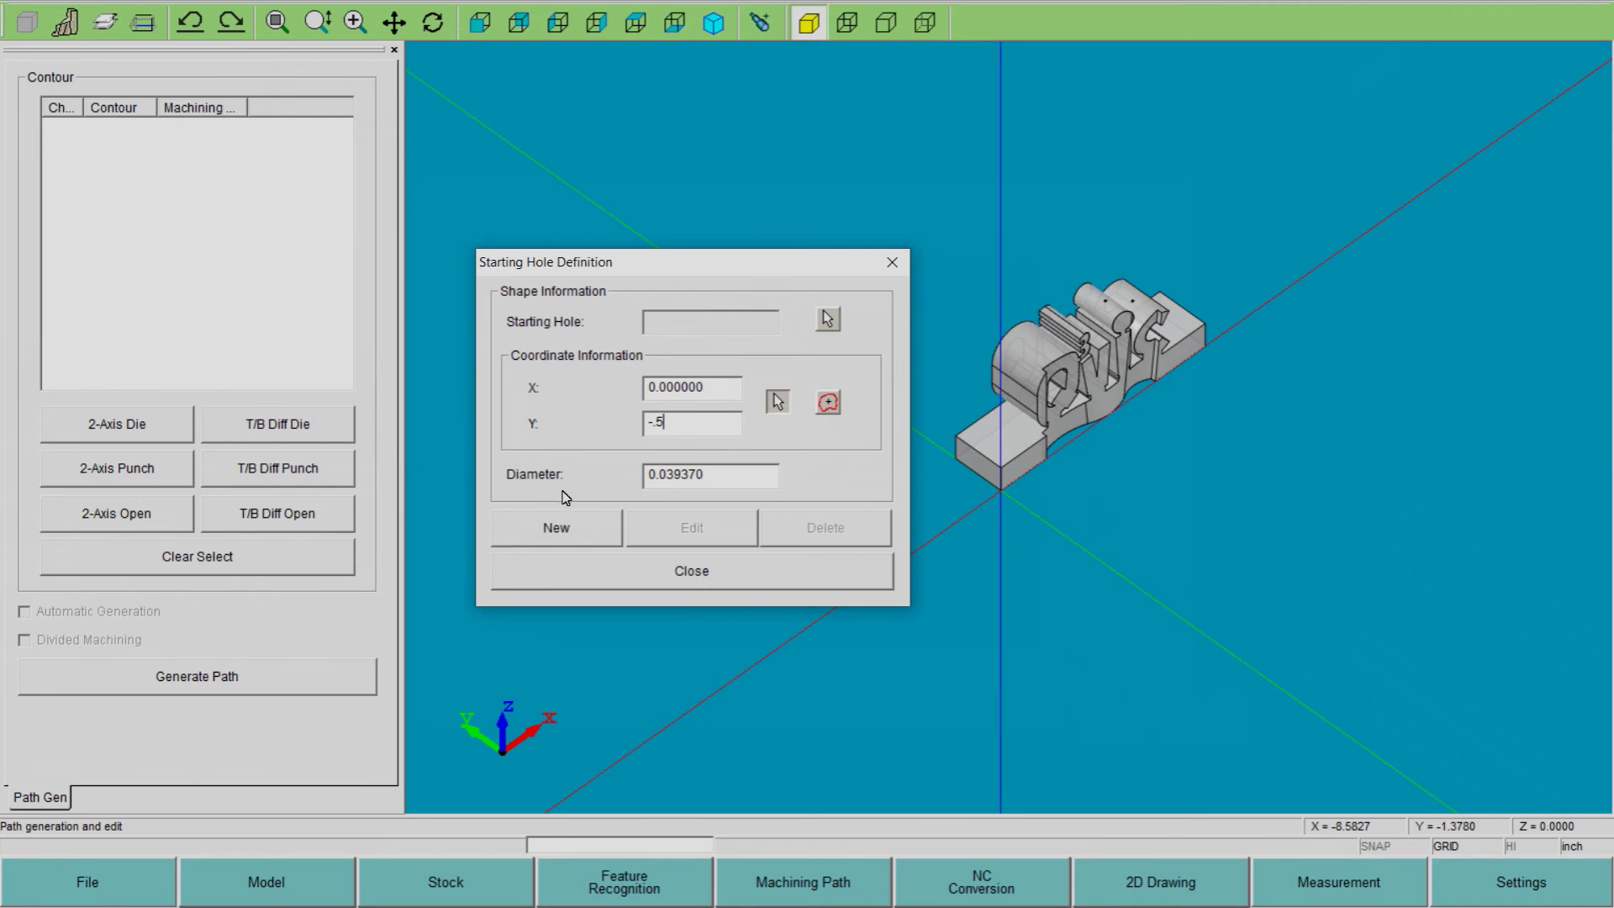
pyautogui.click(565, 536)
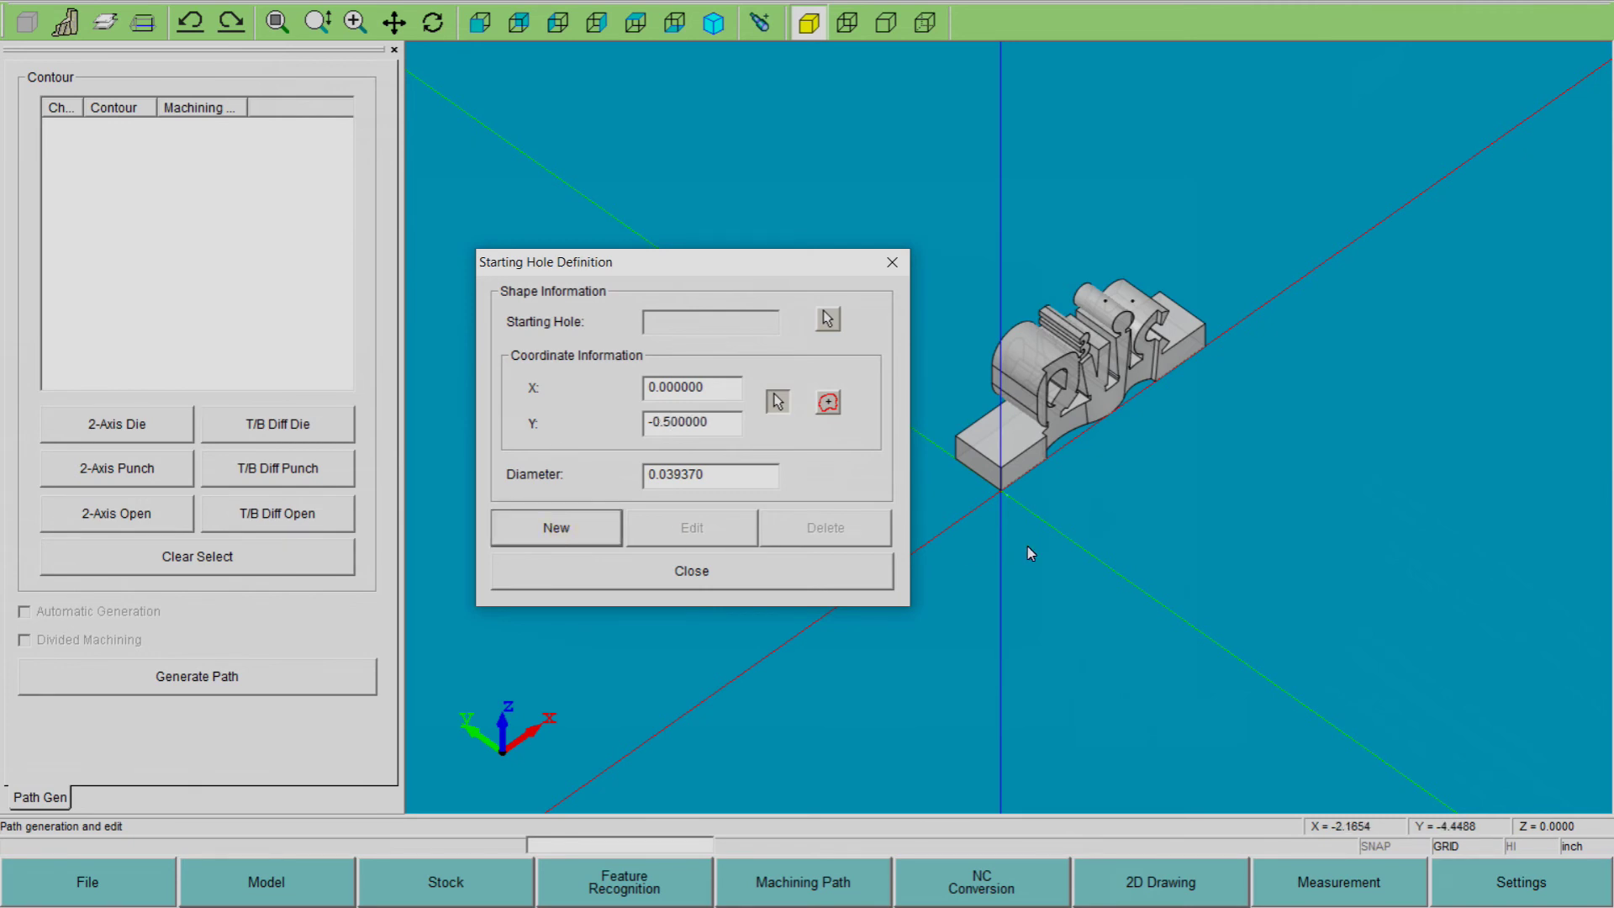
pyautogui.scroll(-1, 1016, 495)
pyautogui.scroll(8, 1016, 495)
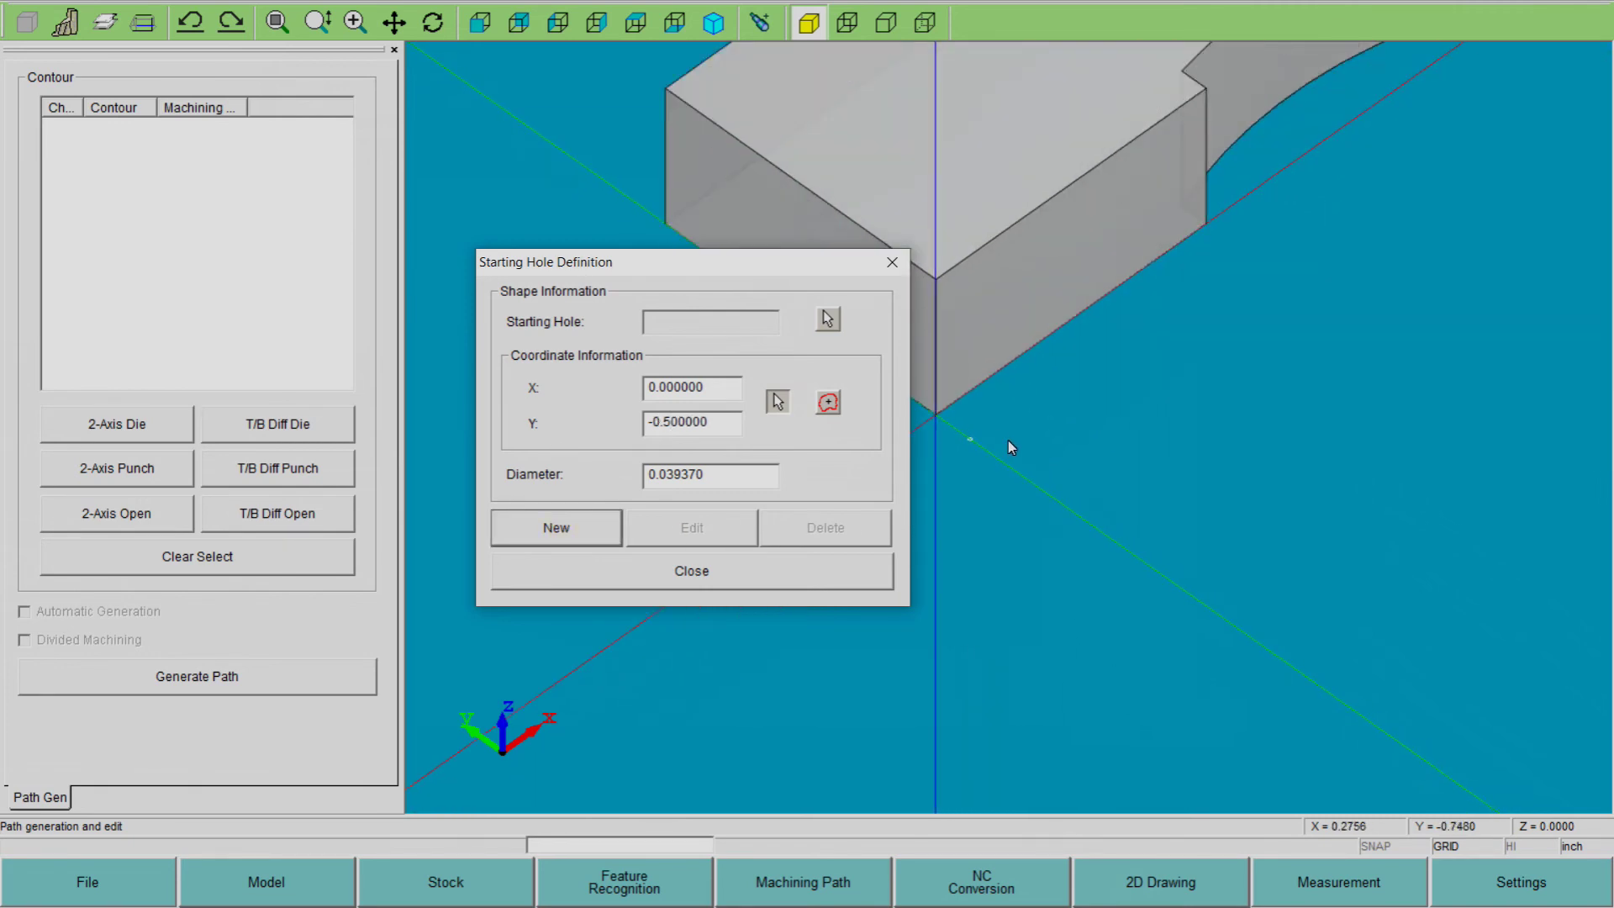
pyautogui.scroll(2, 941, 436)
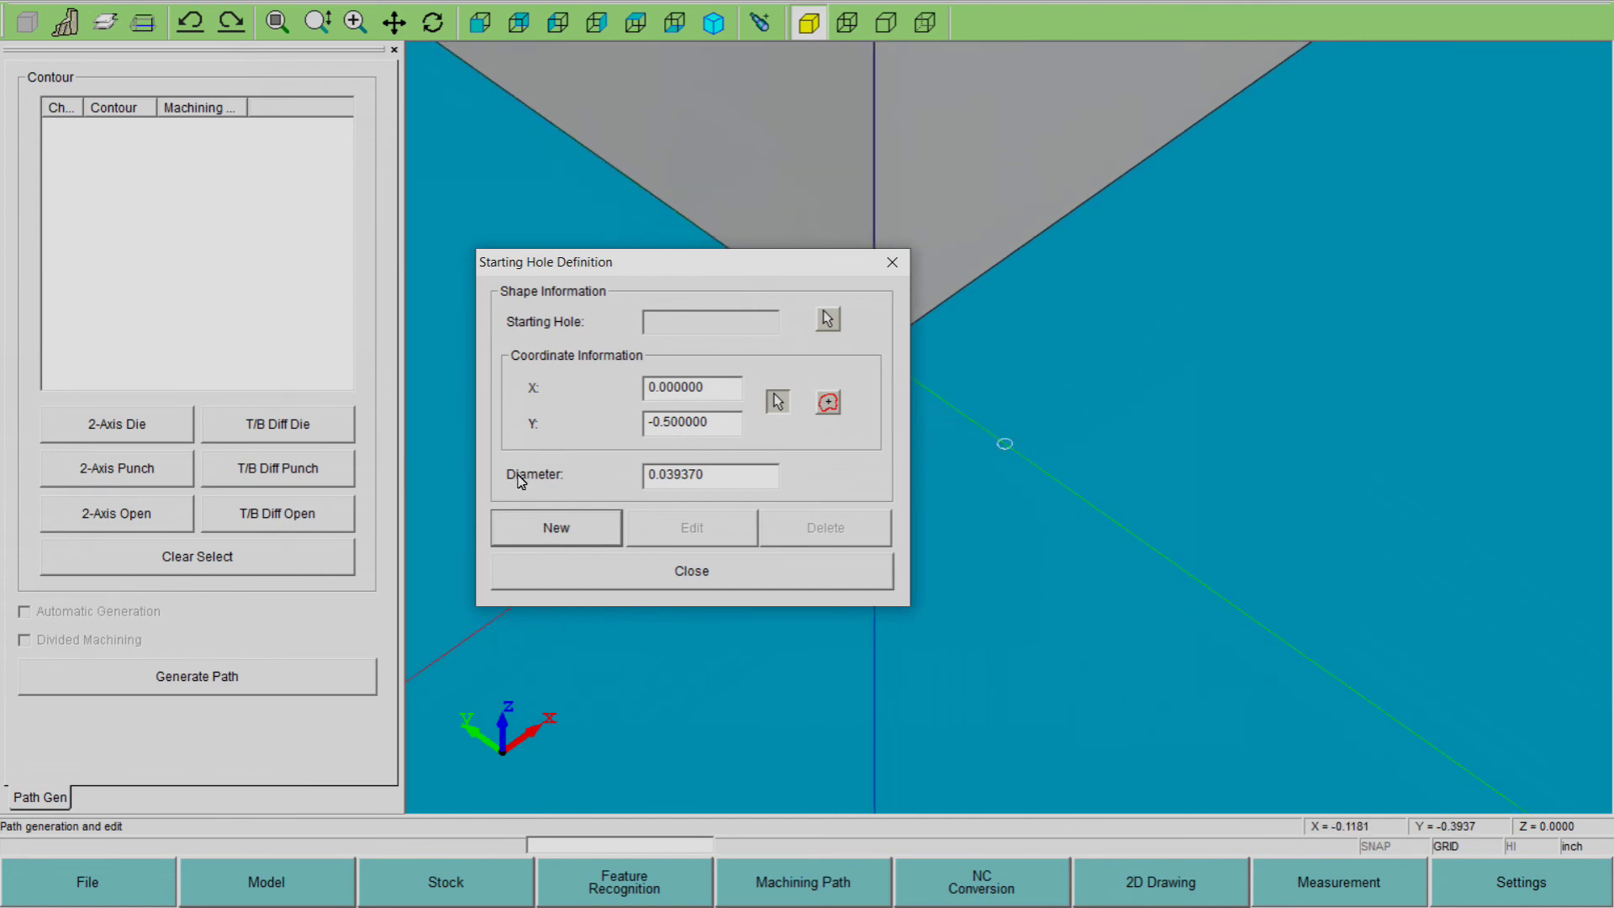
pyautogui.click(648, 579)
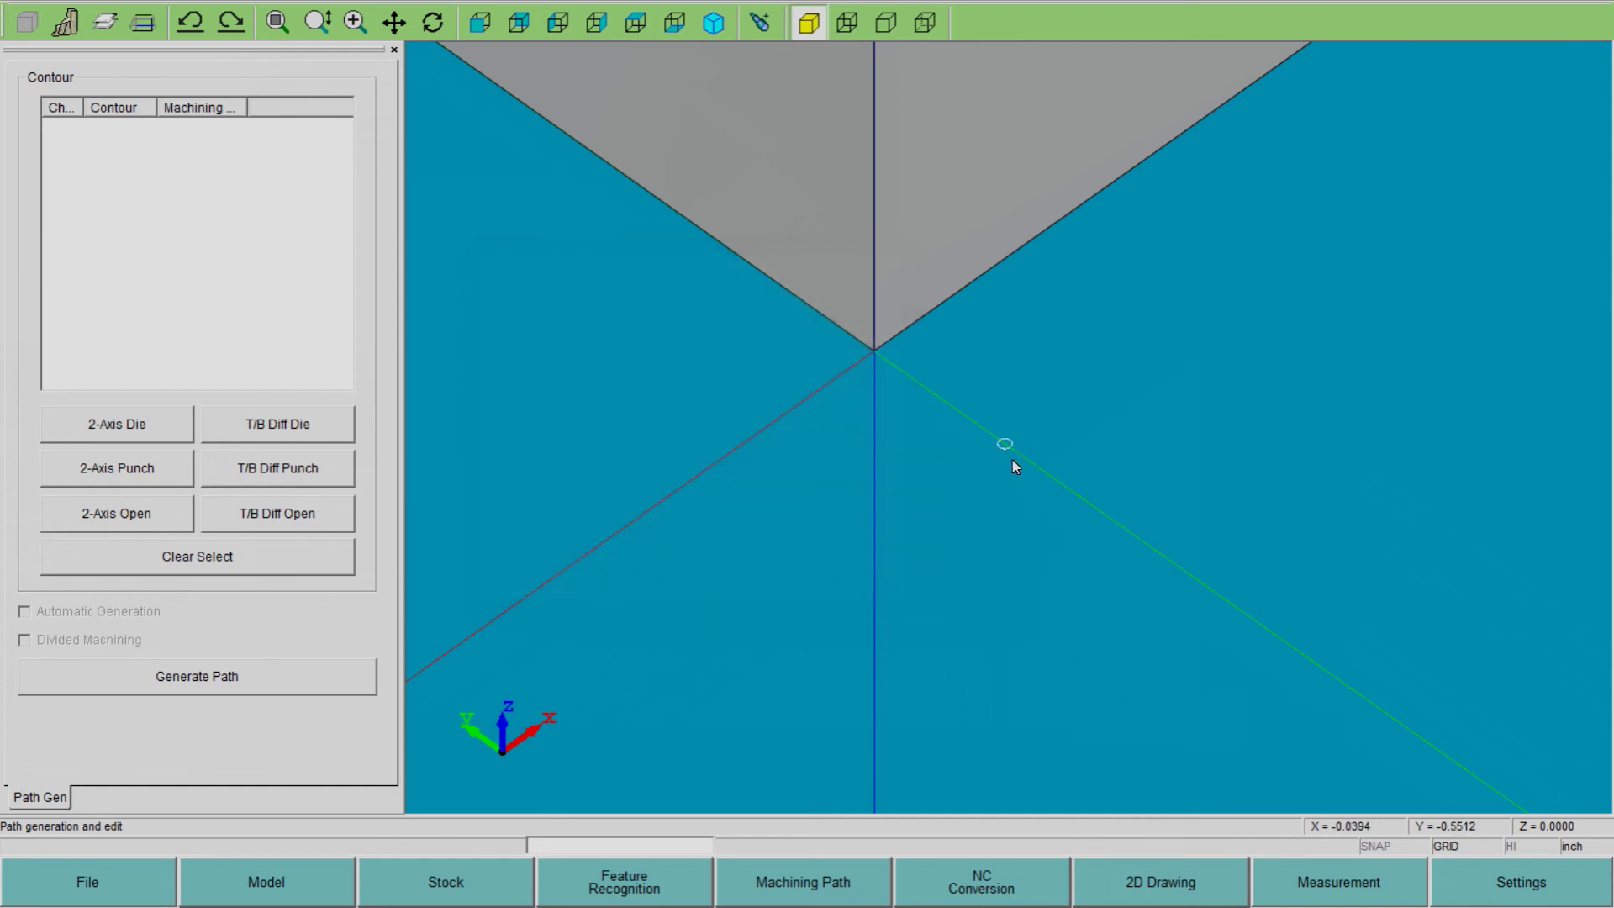
pyautogui.scroll(1, 1012, 460)
pyautogui.scroll(-3, 1009, 461)
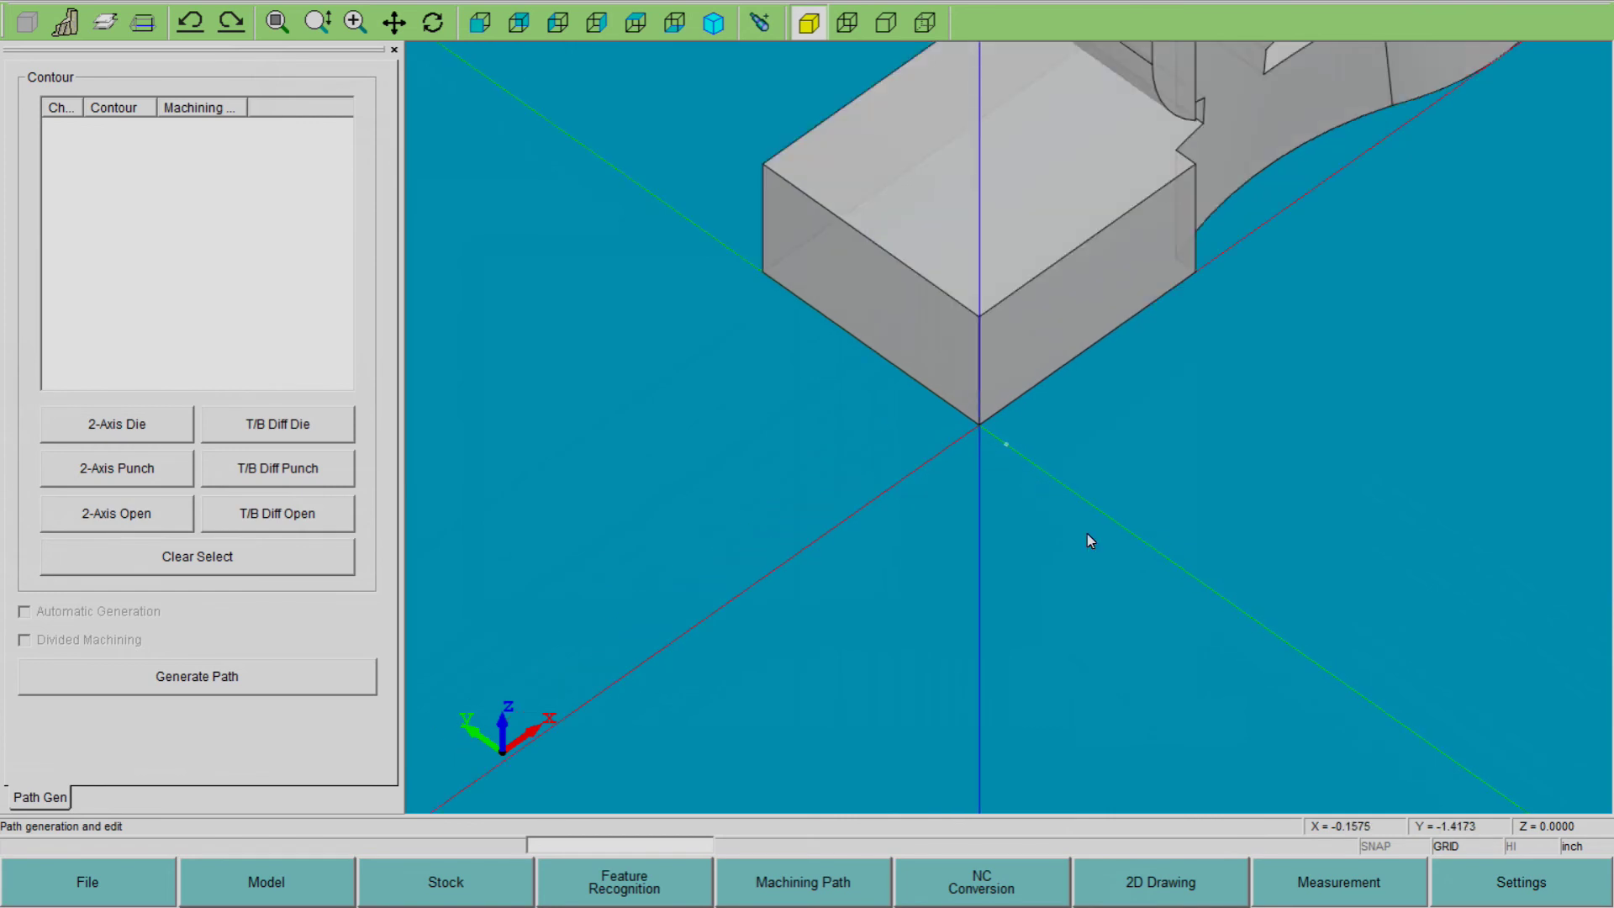
pyautogui.click(1200, 901)
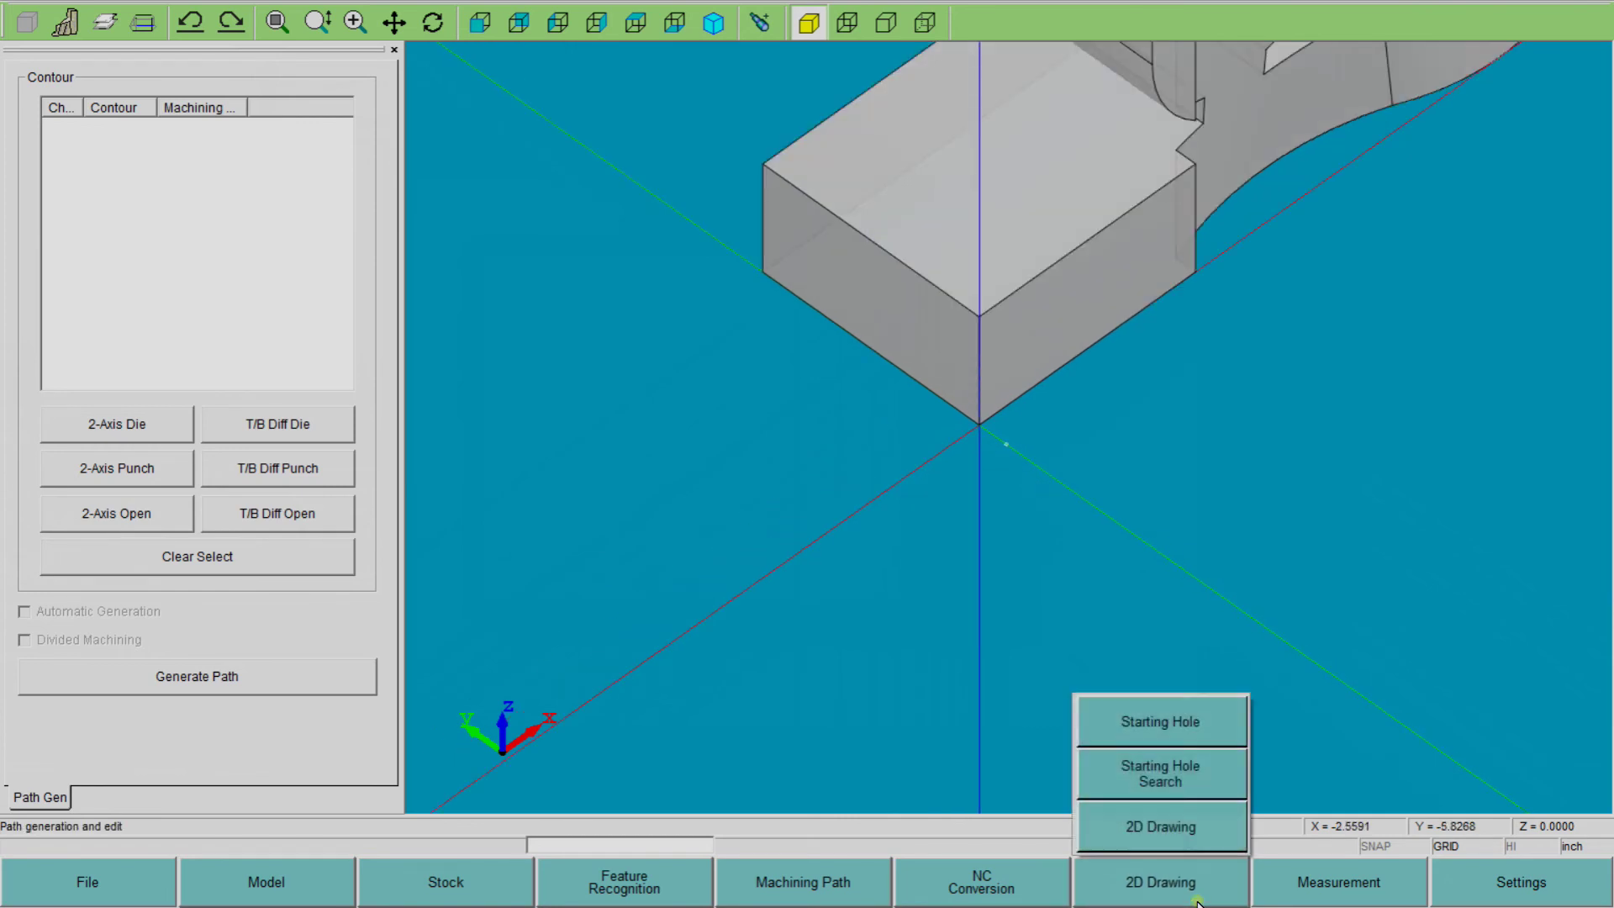
pyautogui.click(1178, 773)
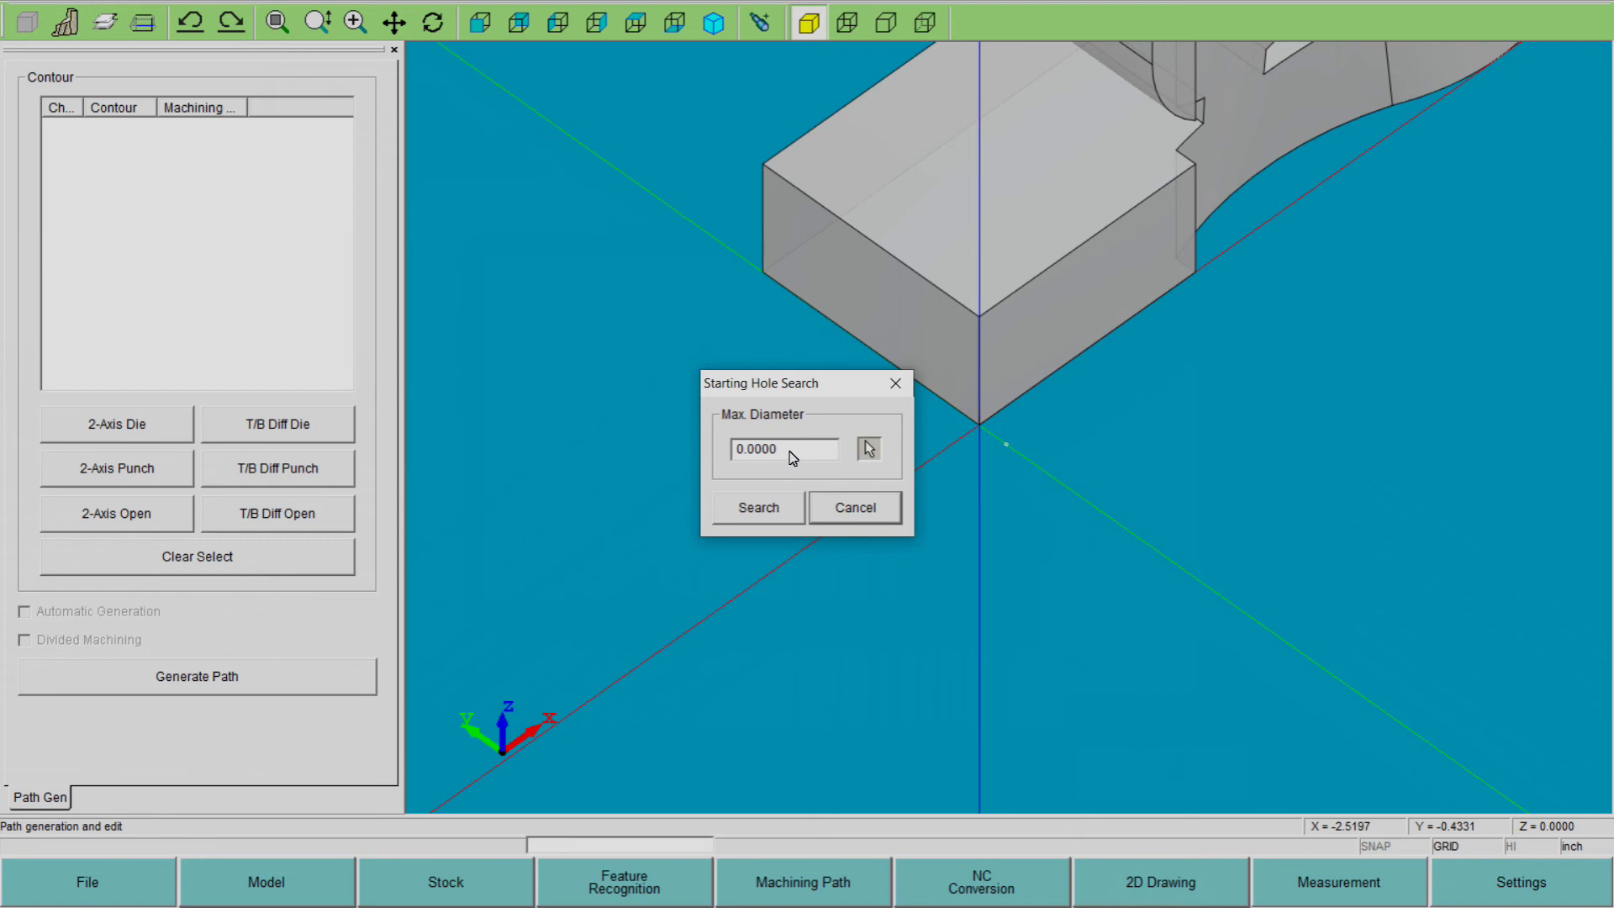
pyautogui.click(896, 388)
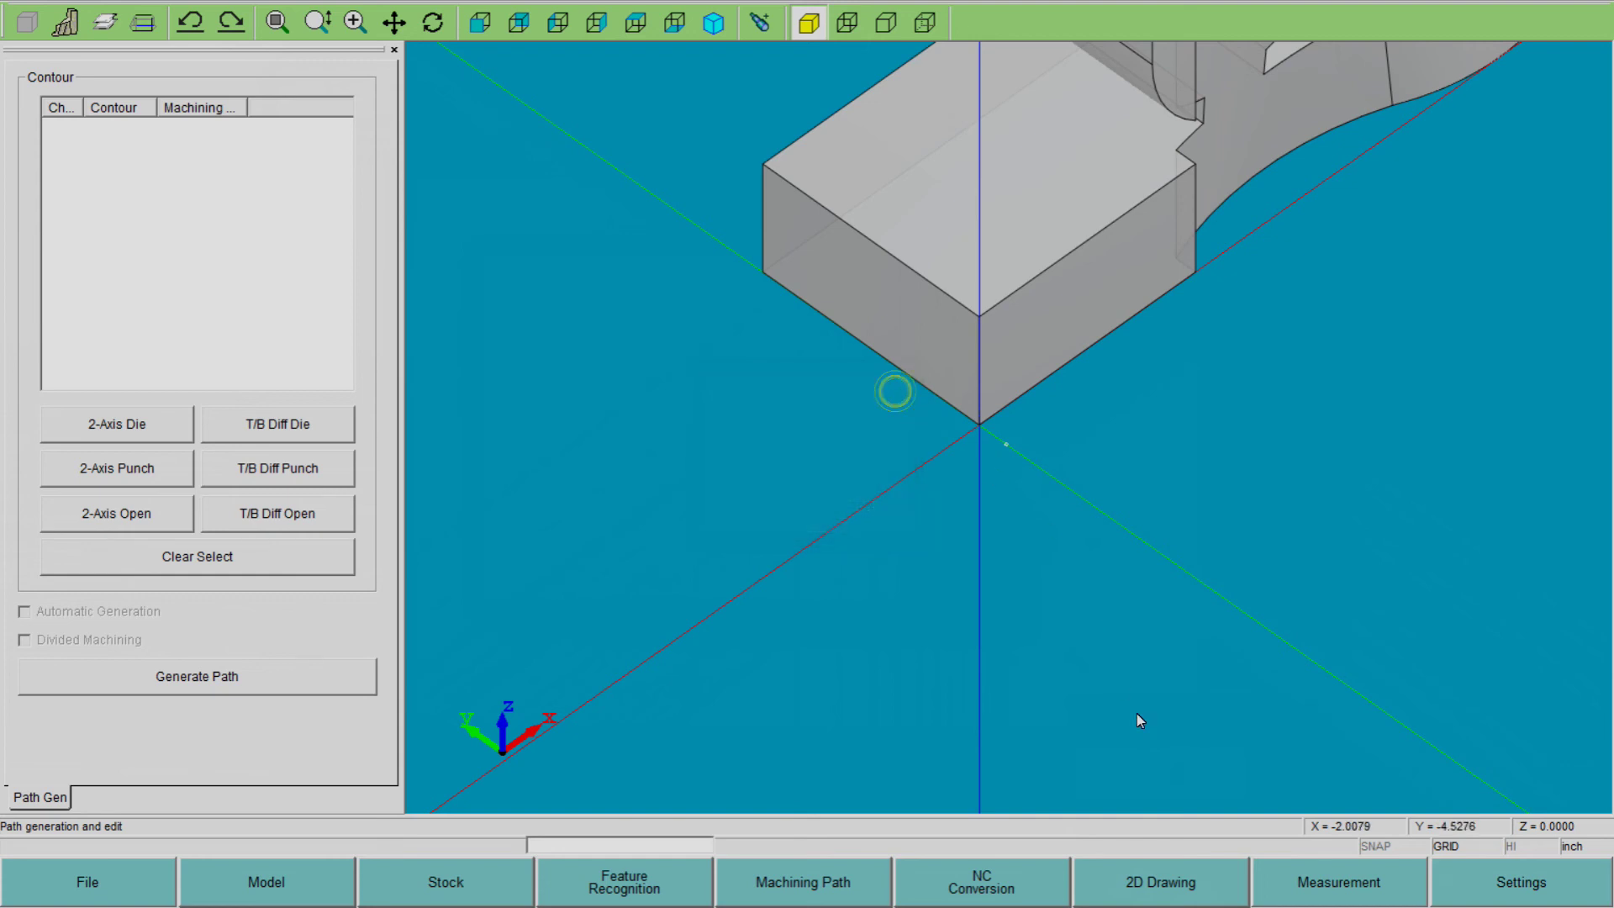
pyautogui.click(1145, 900)
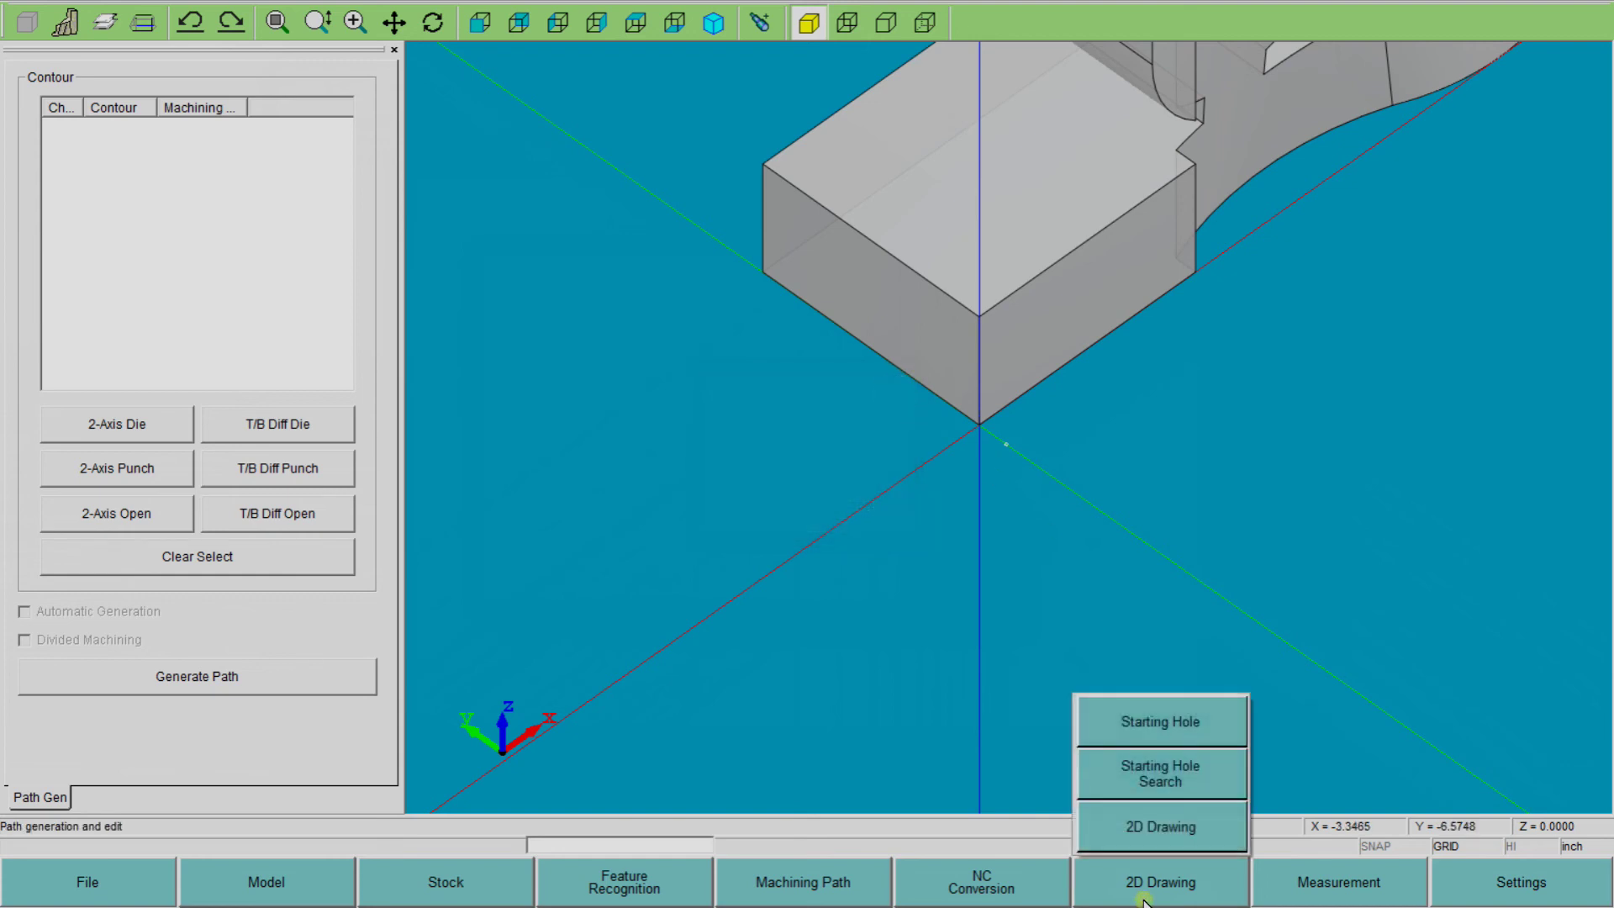
# Enter 2D drawing mode, select the parallel line tool, and save the 2D drawing
pyautogui.click(1151, 841)
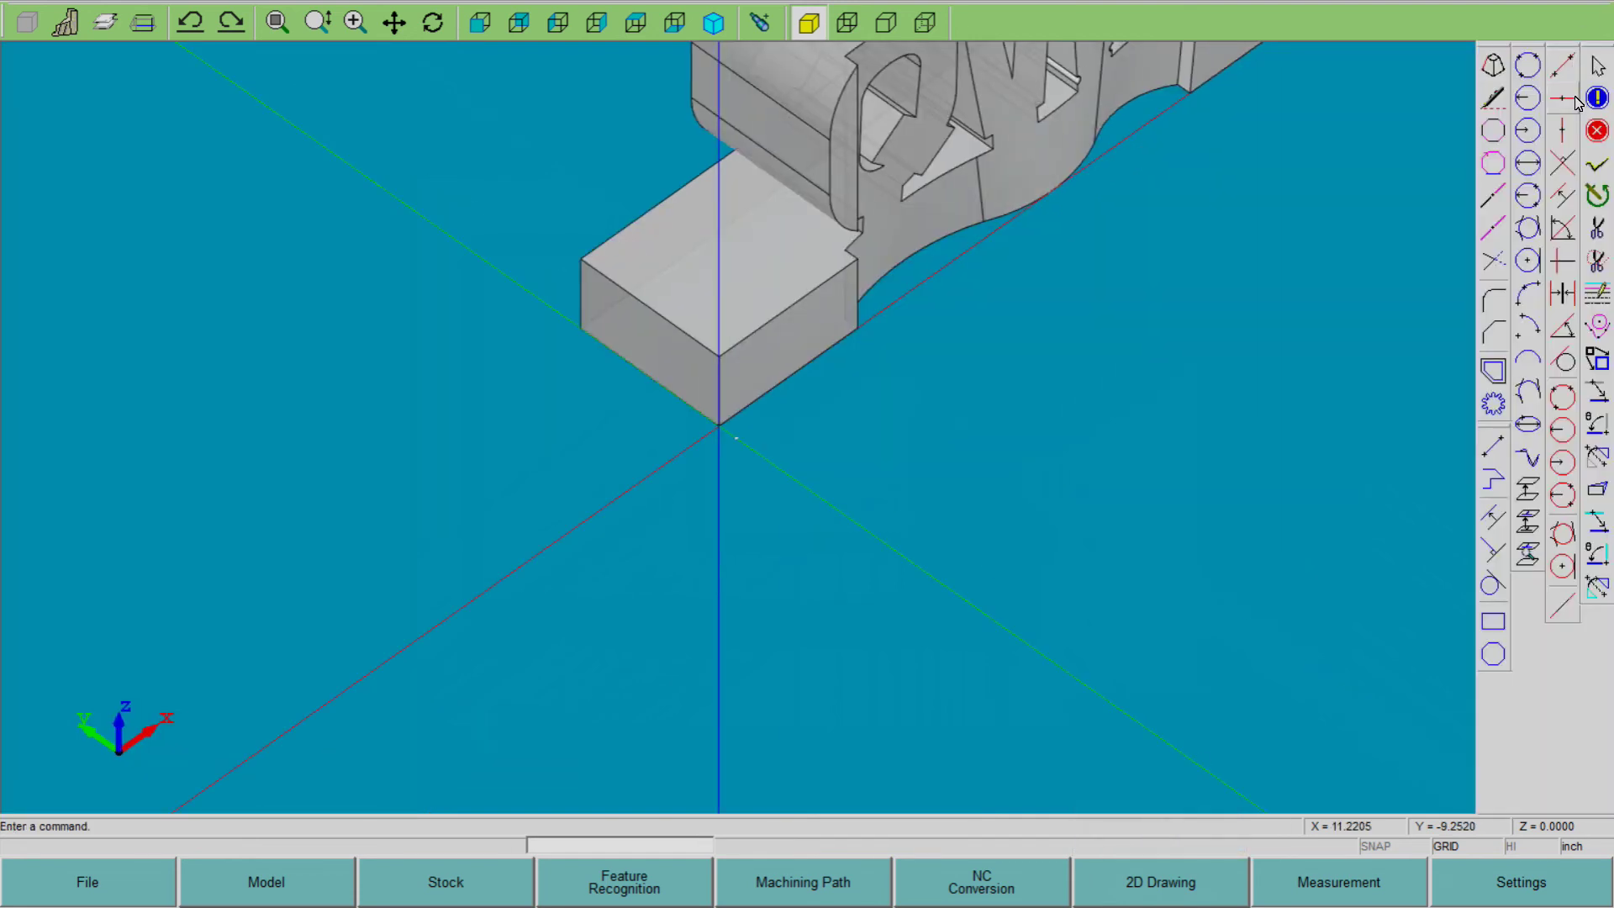
pyautogui.click(1555, 201)
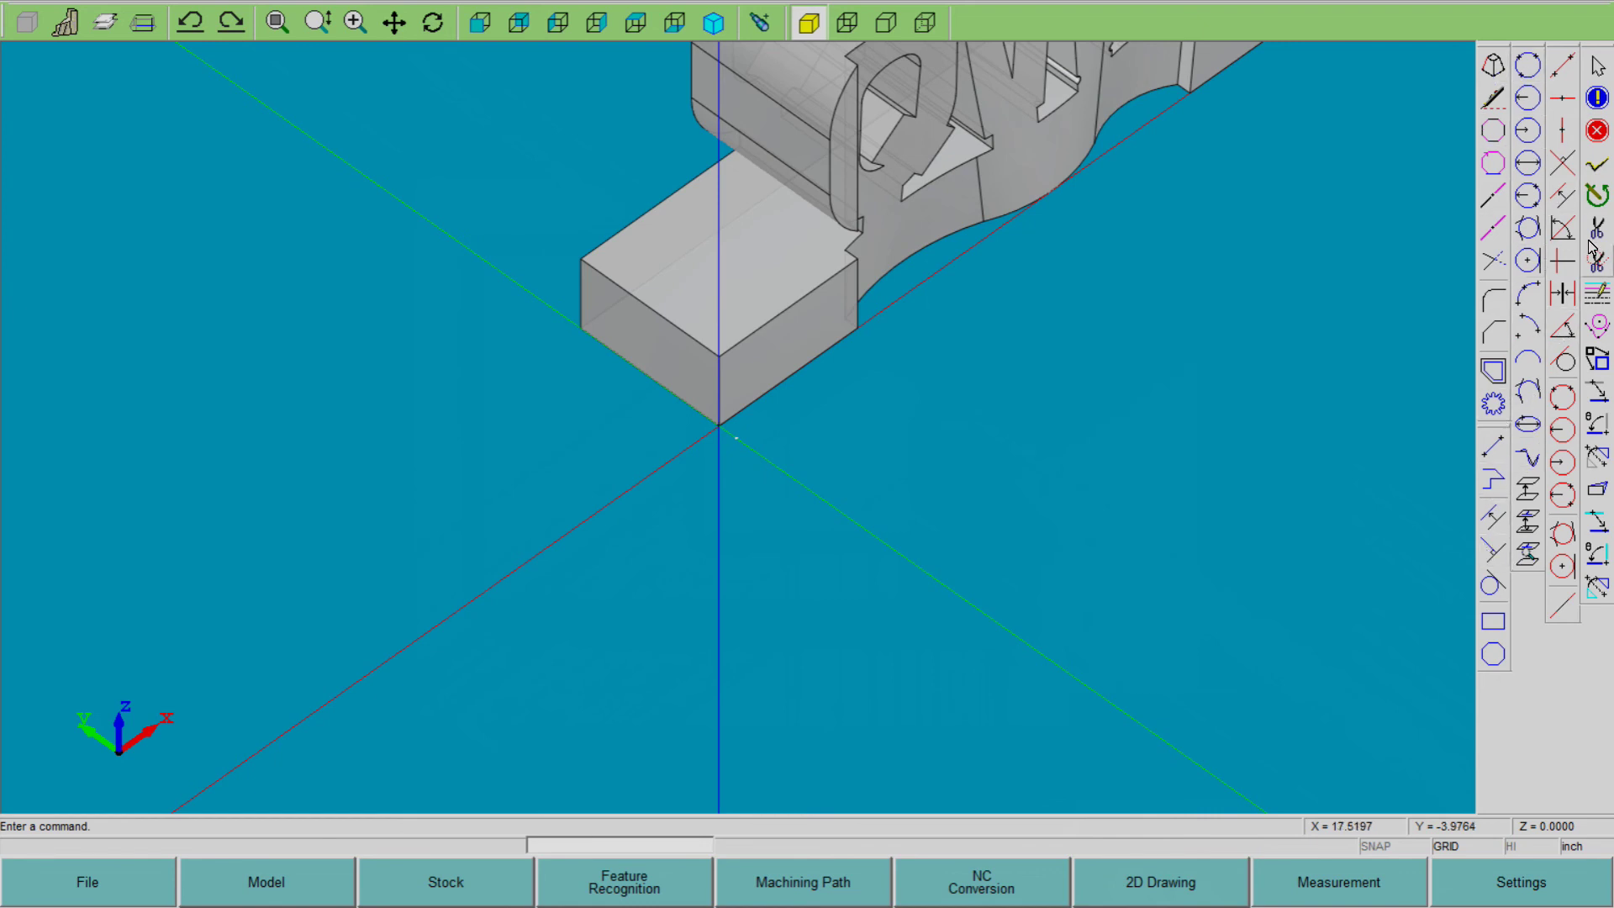
pyautogui.click(1598, 99)
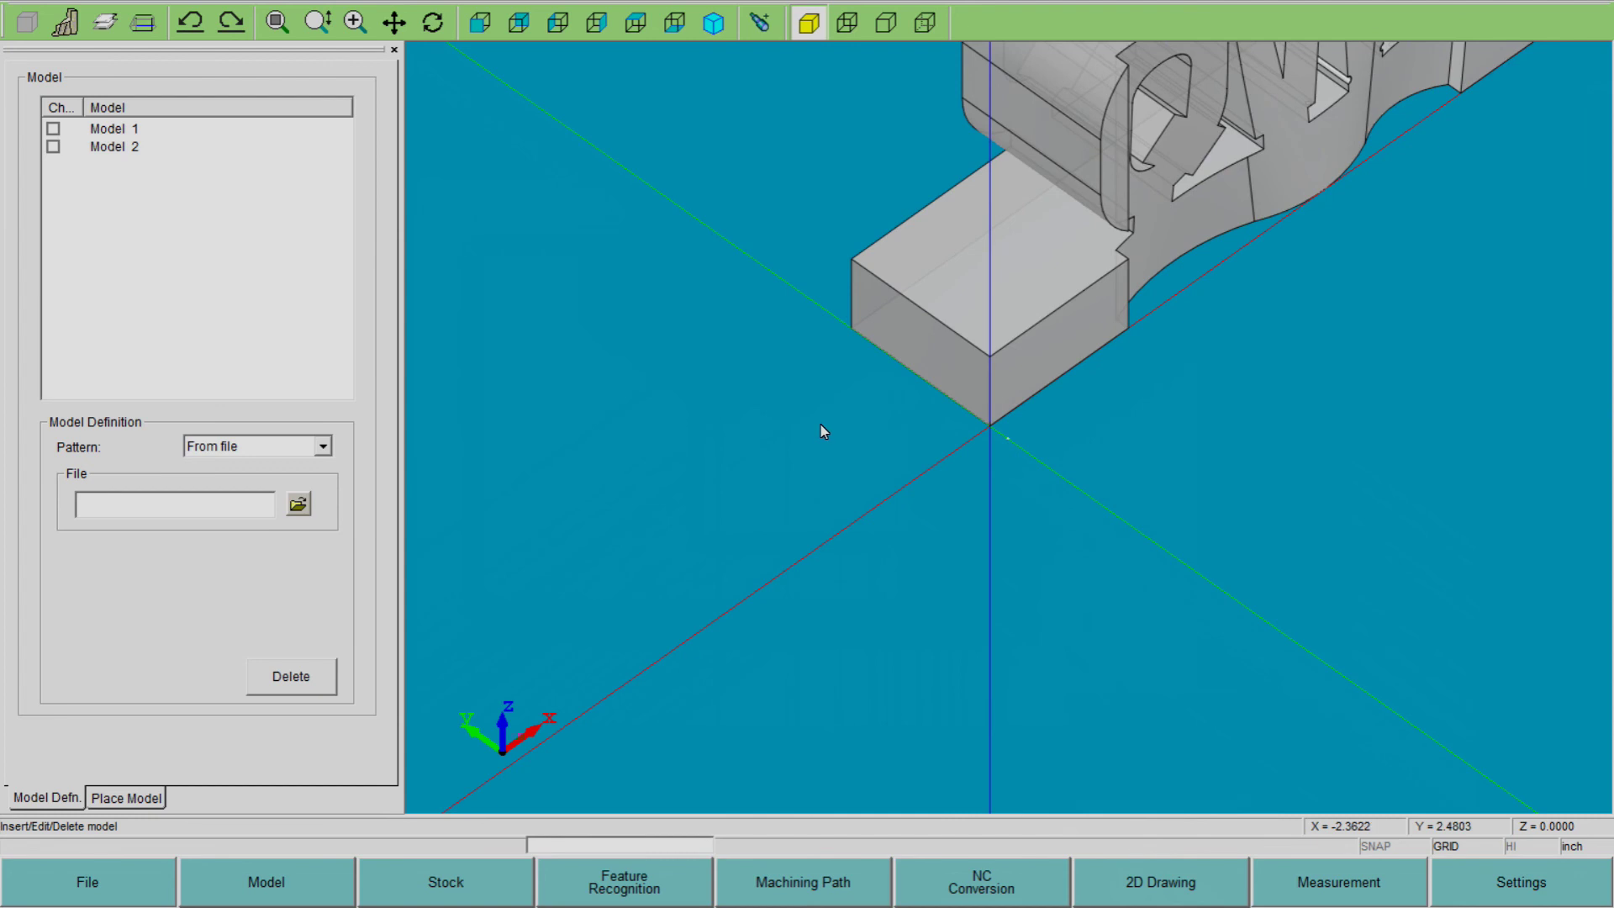
pyautogui.scroll(-3, 1219, 406)
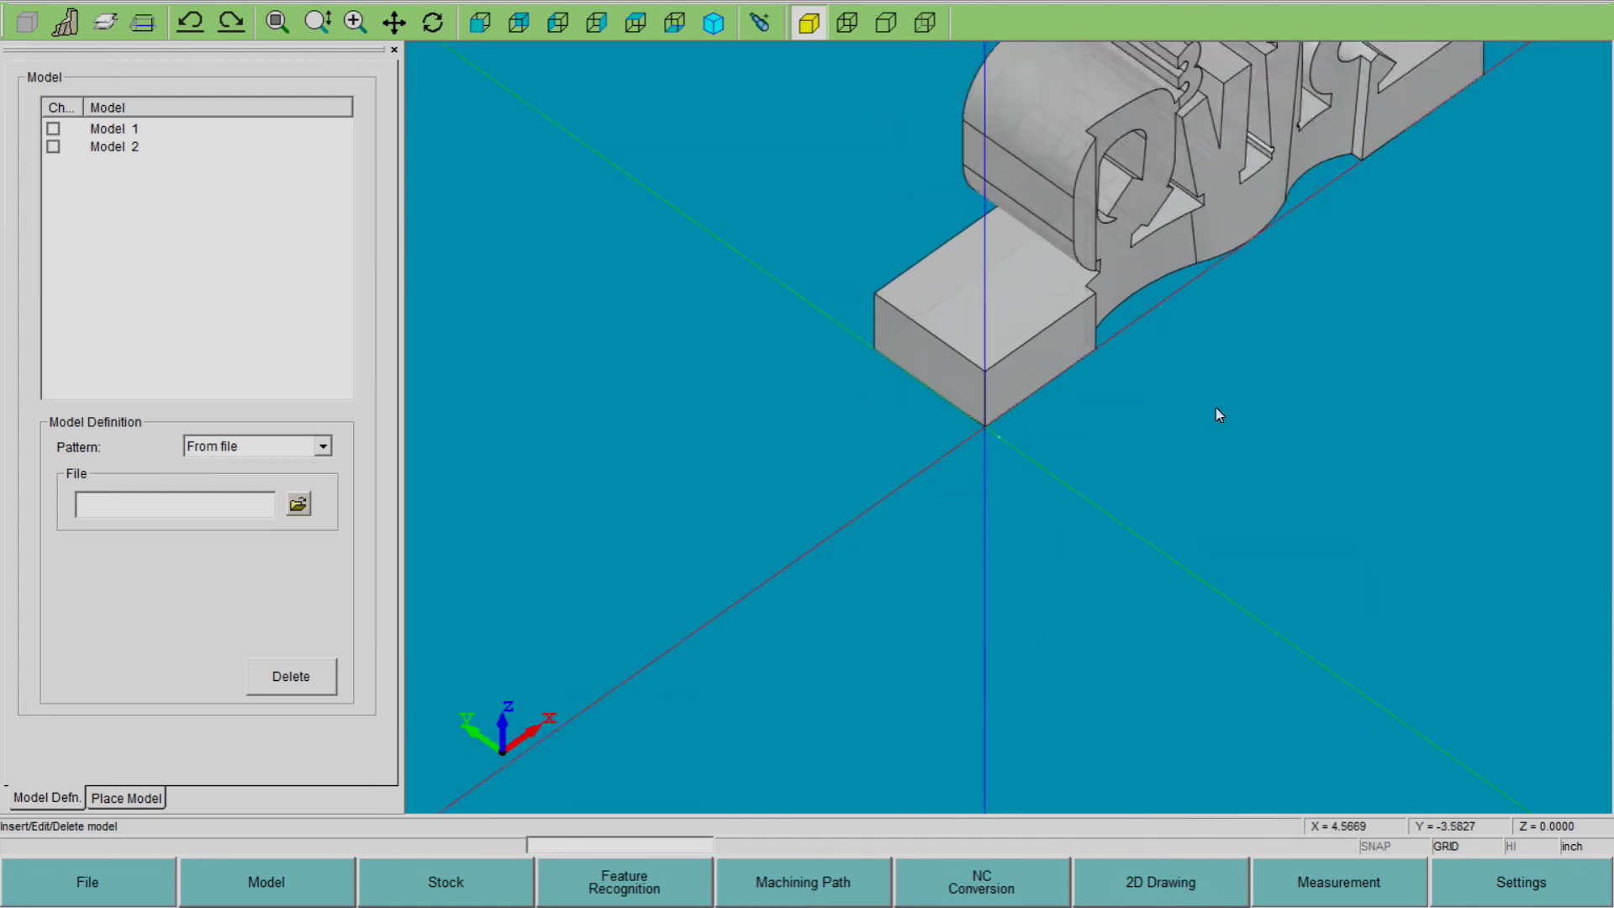
pyautogui.scroll(2, 1378, 254)
pyautogui.scroll(-3, 1376, 258)
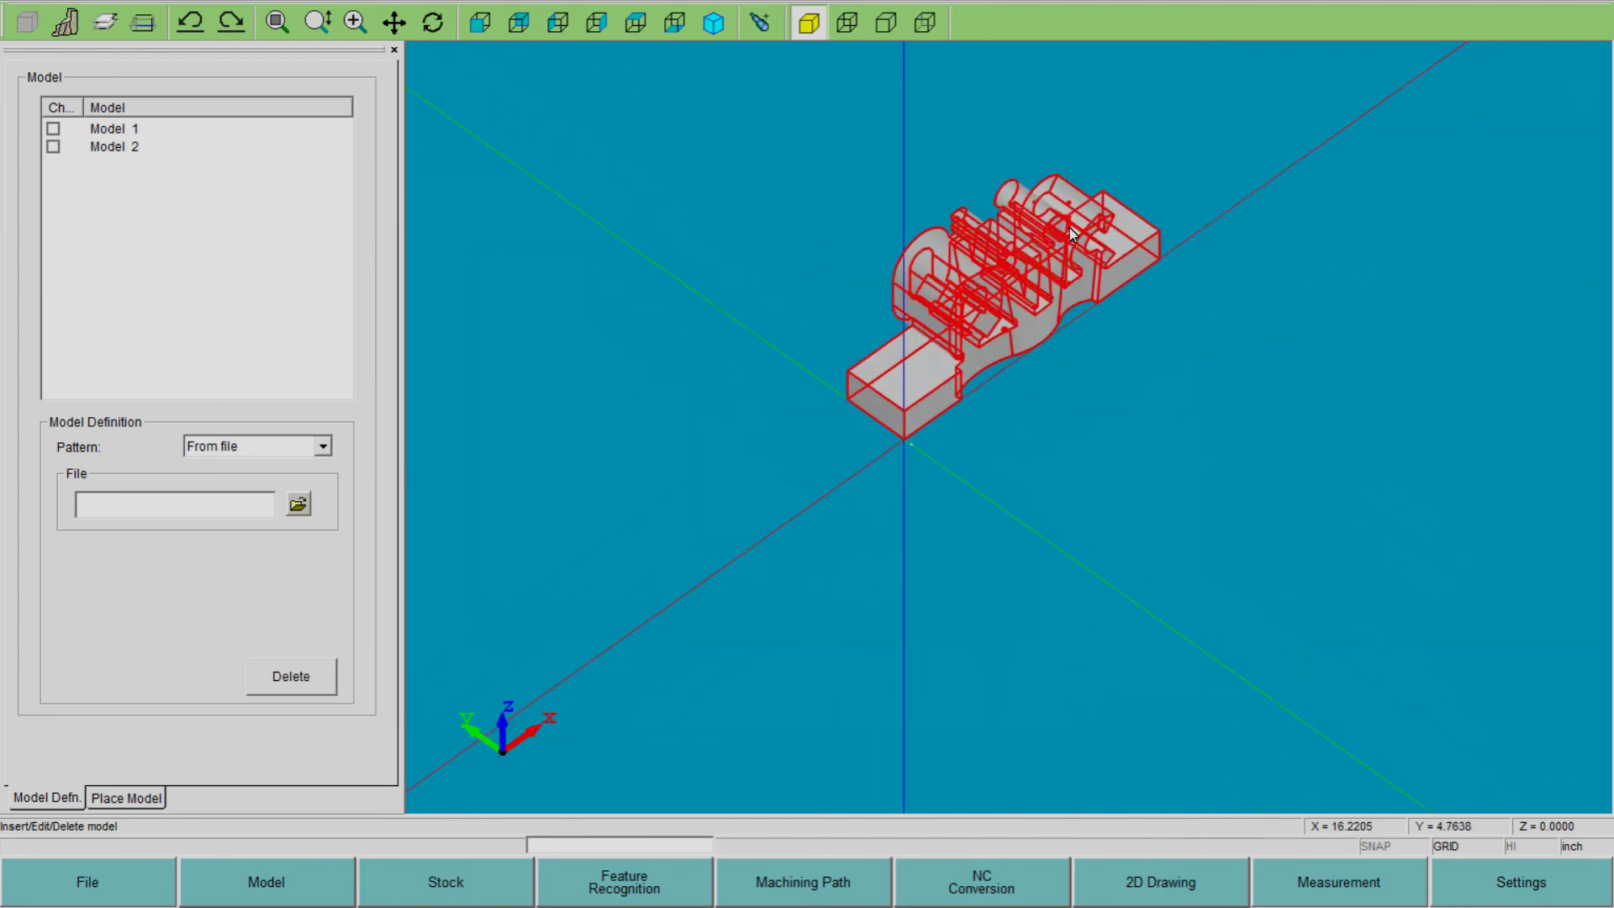
# Reopen and save the 2D drawing twice more, returning to the panel listing Model 1 and Model 2
pyautogui.click(1198, 881)
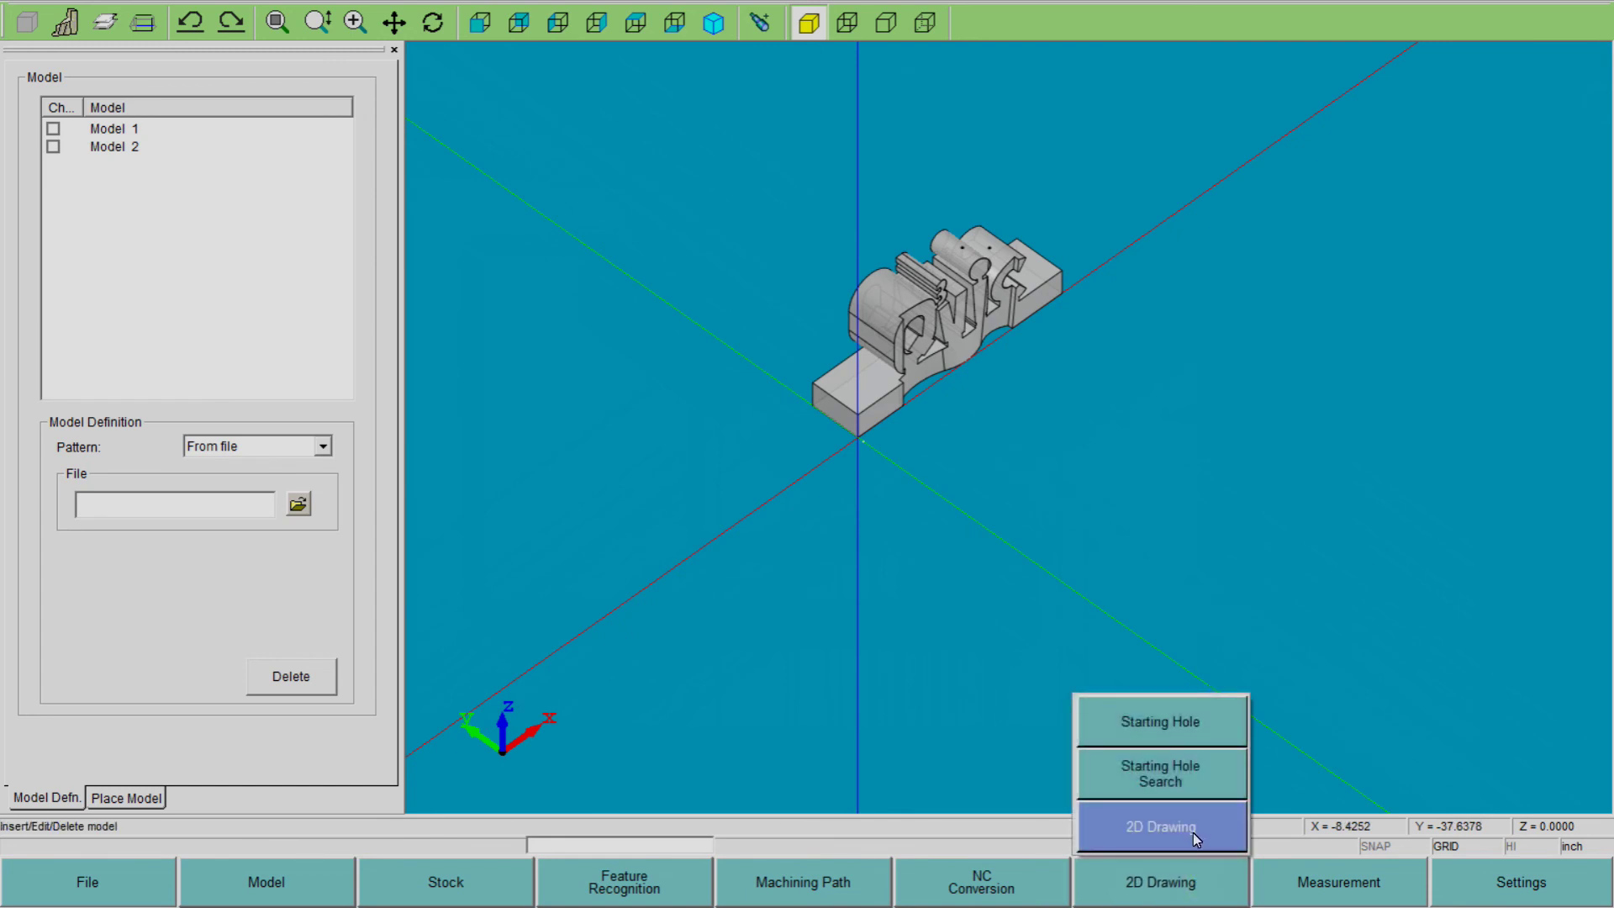
pyautogui.click(1193, 832)
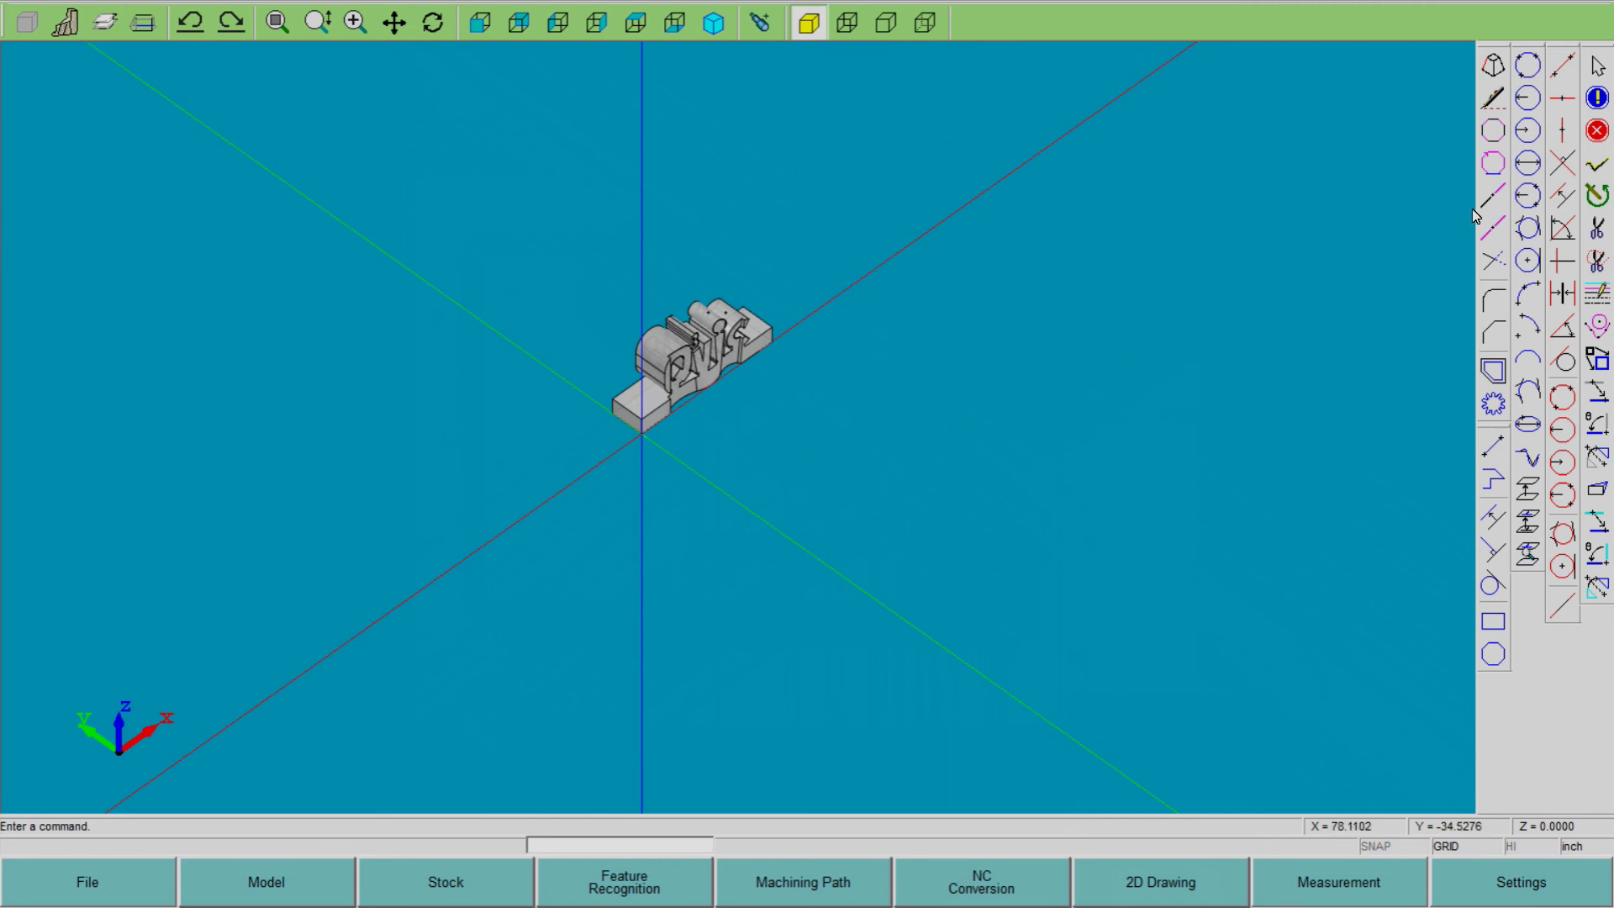
pyautogui.click(1597, 99)
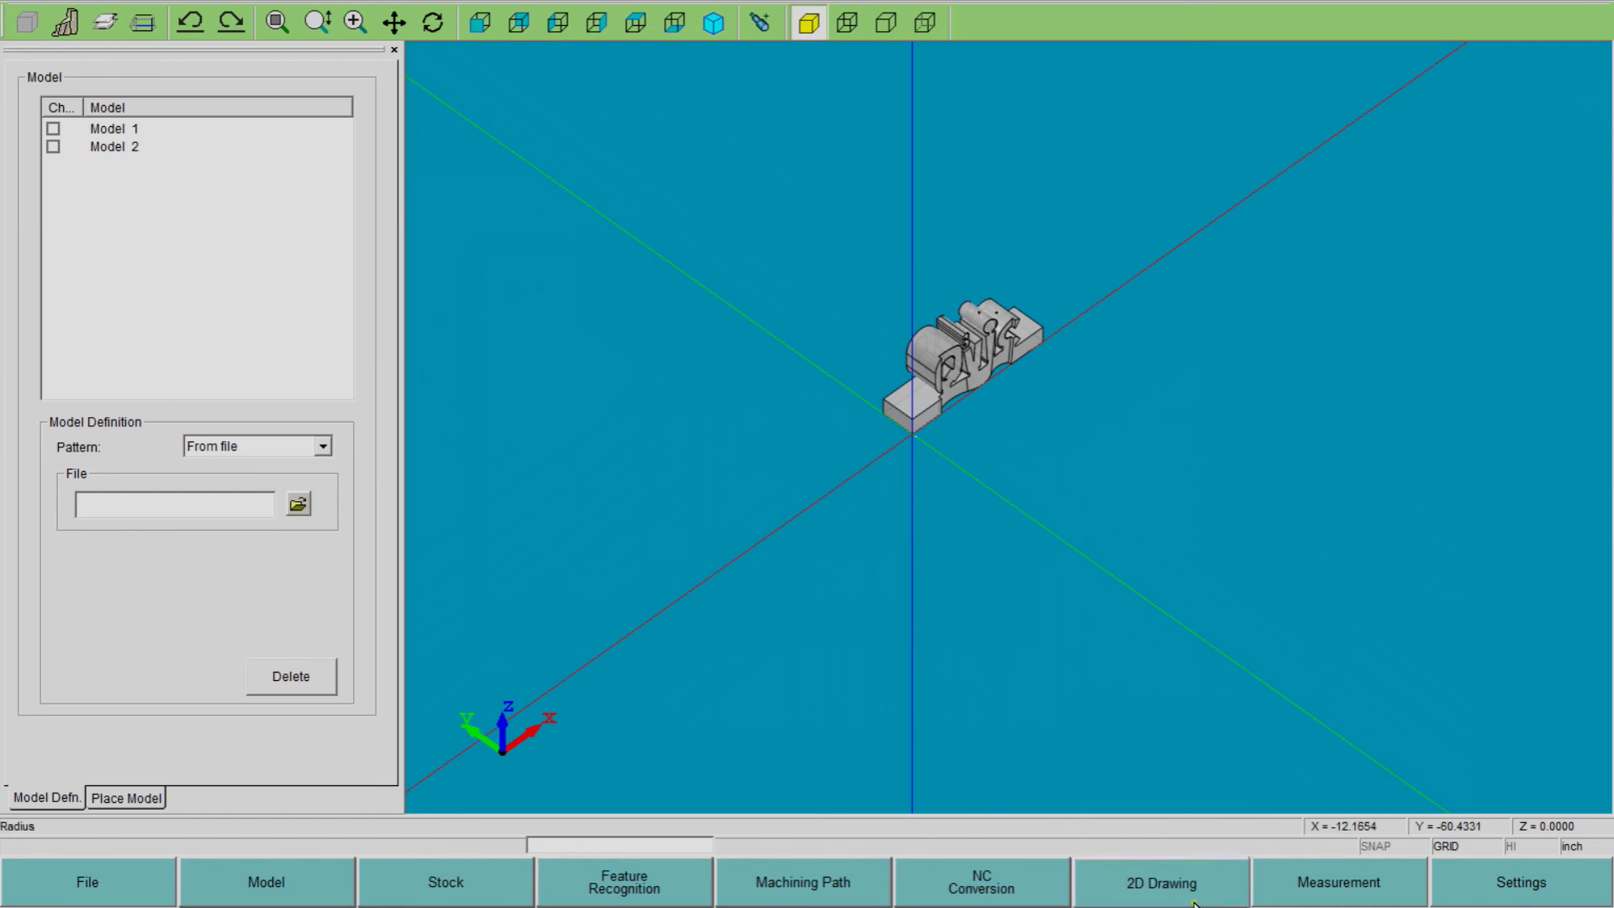
pyautogui.click(1160, 882)
pyautogui.click(1161, 828)
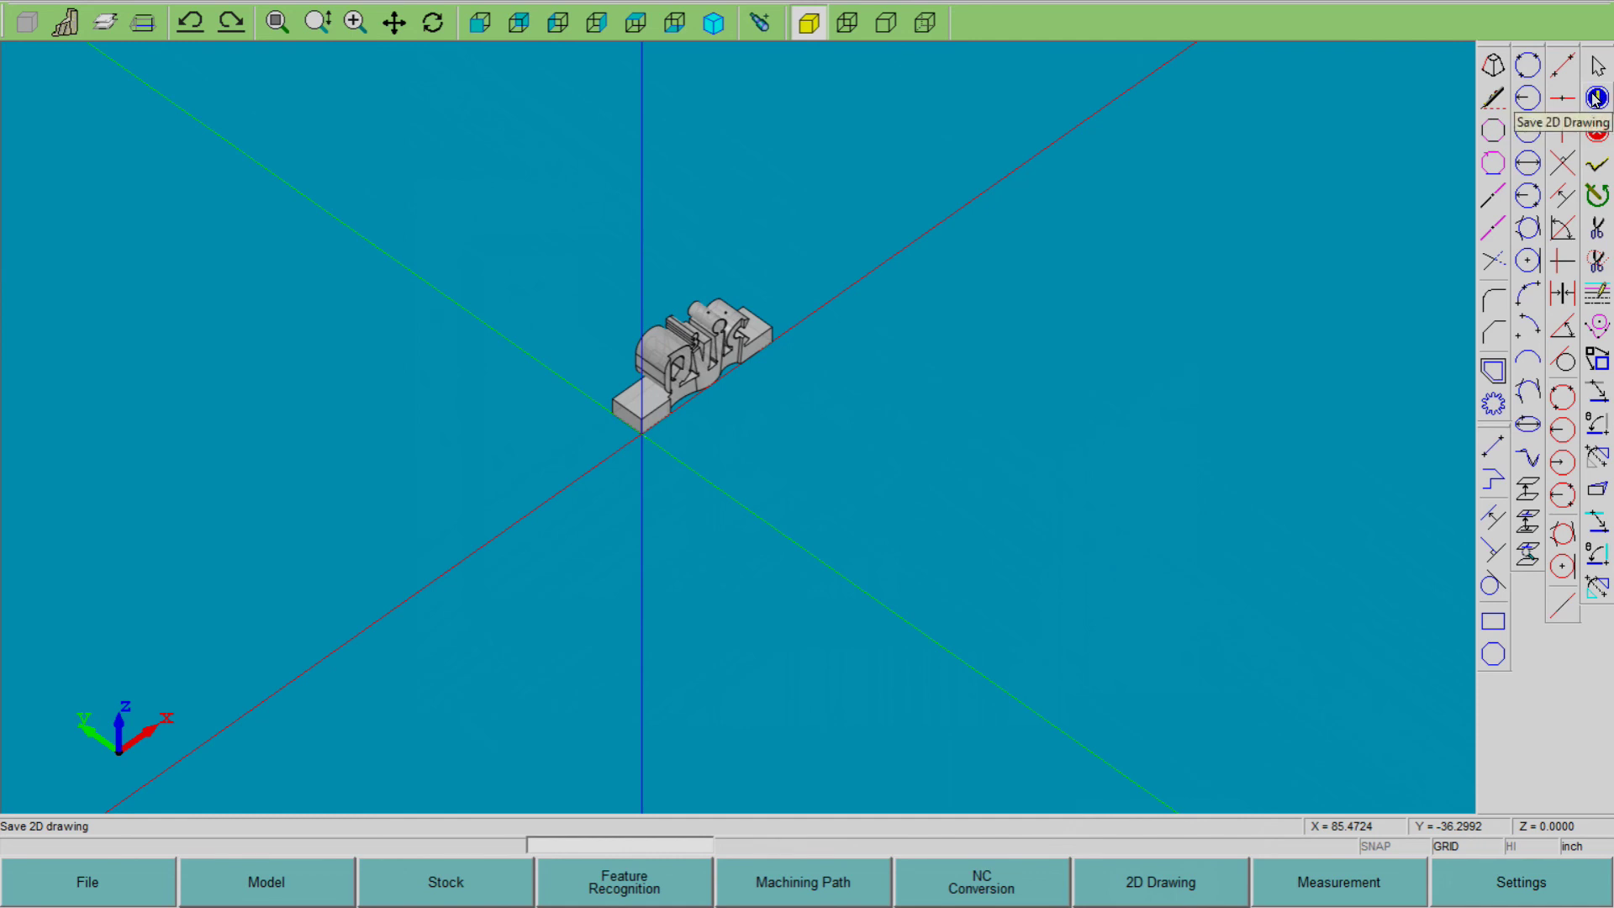
pyautogui.click(1595, 98)
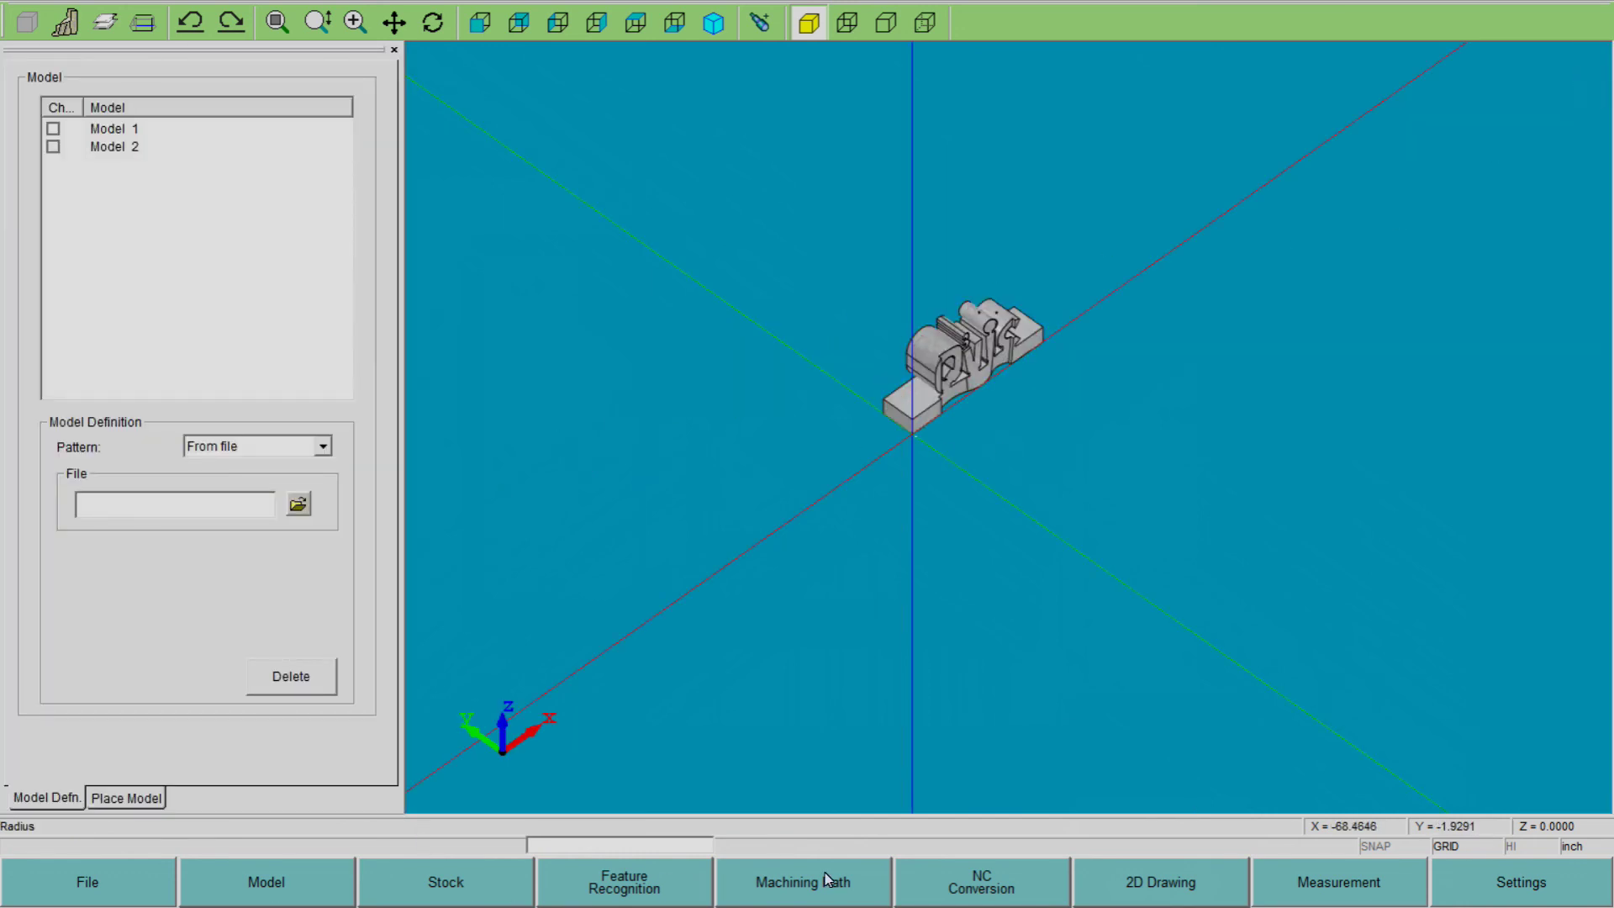
pyautogui.scroll(-2, 1151, 488)
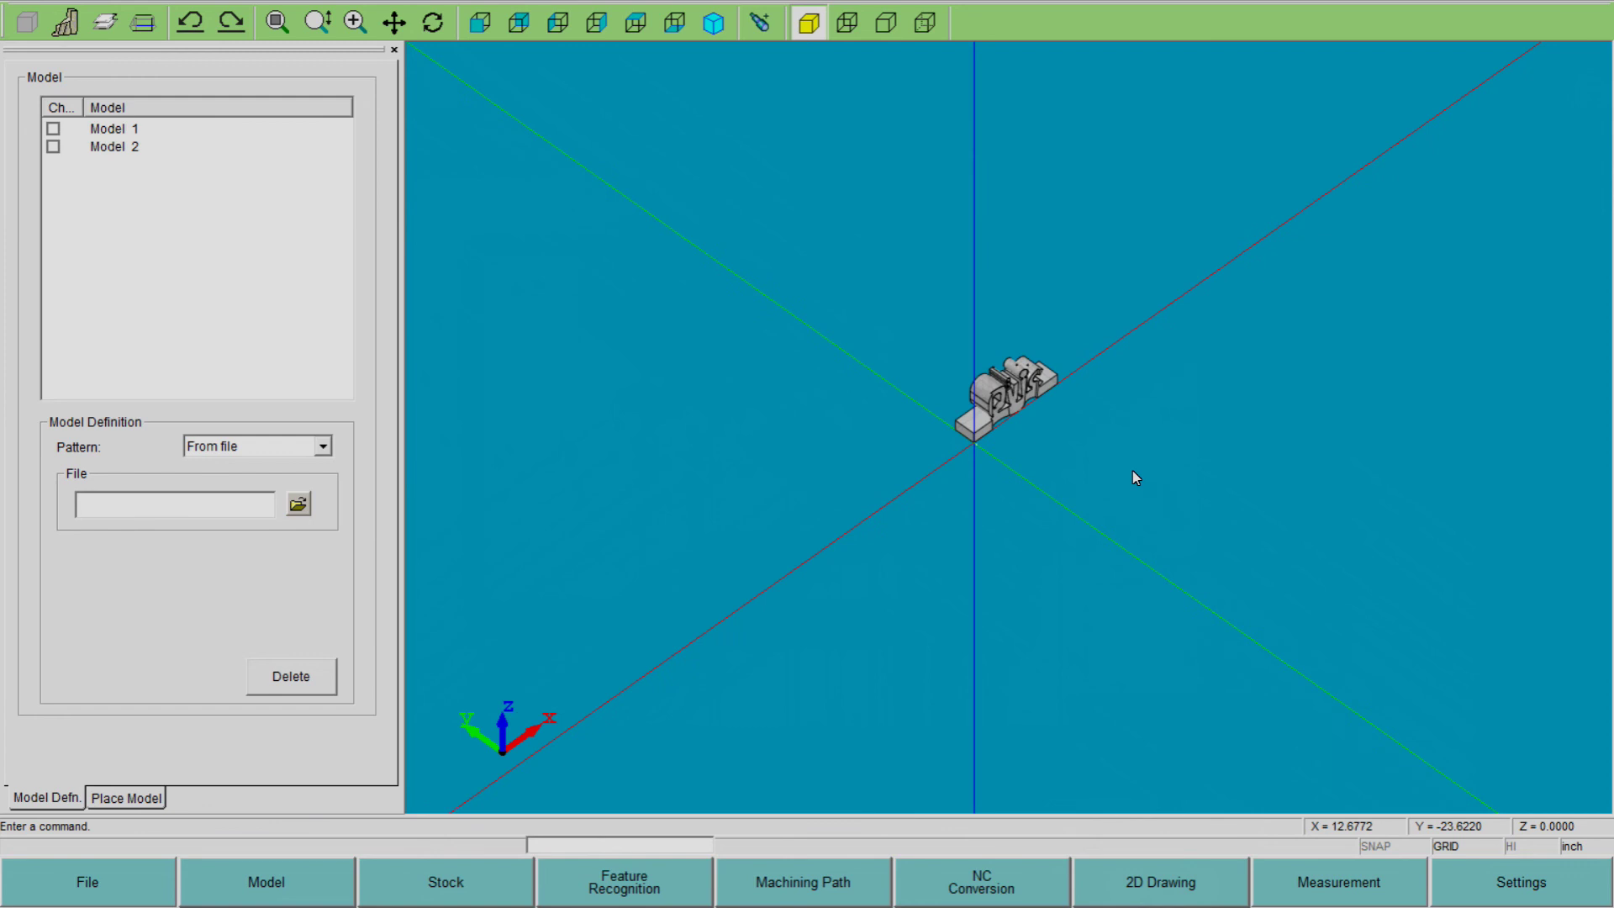
pyautogui.scroll(4, 1034, 471)
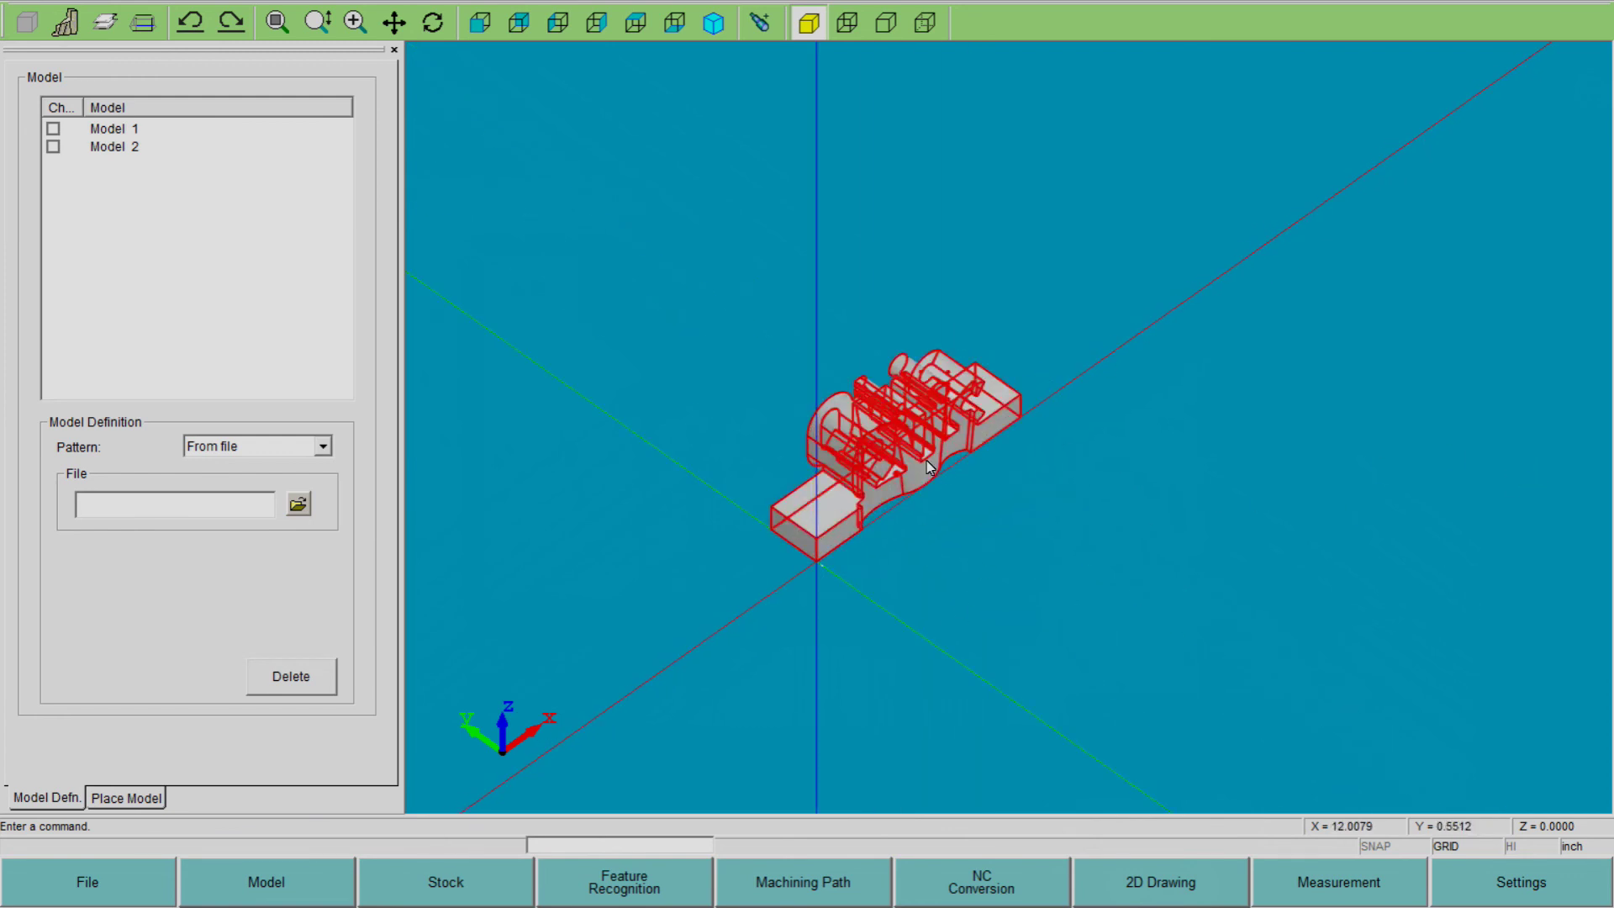
pyautogui.scroll(2, 942, 469)
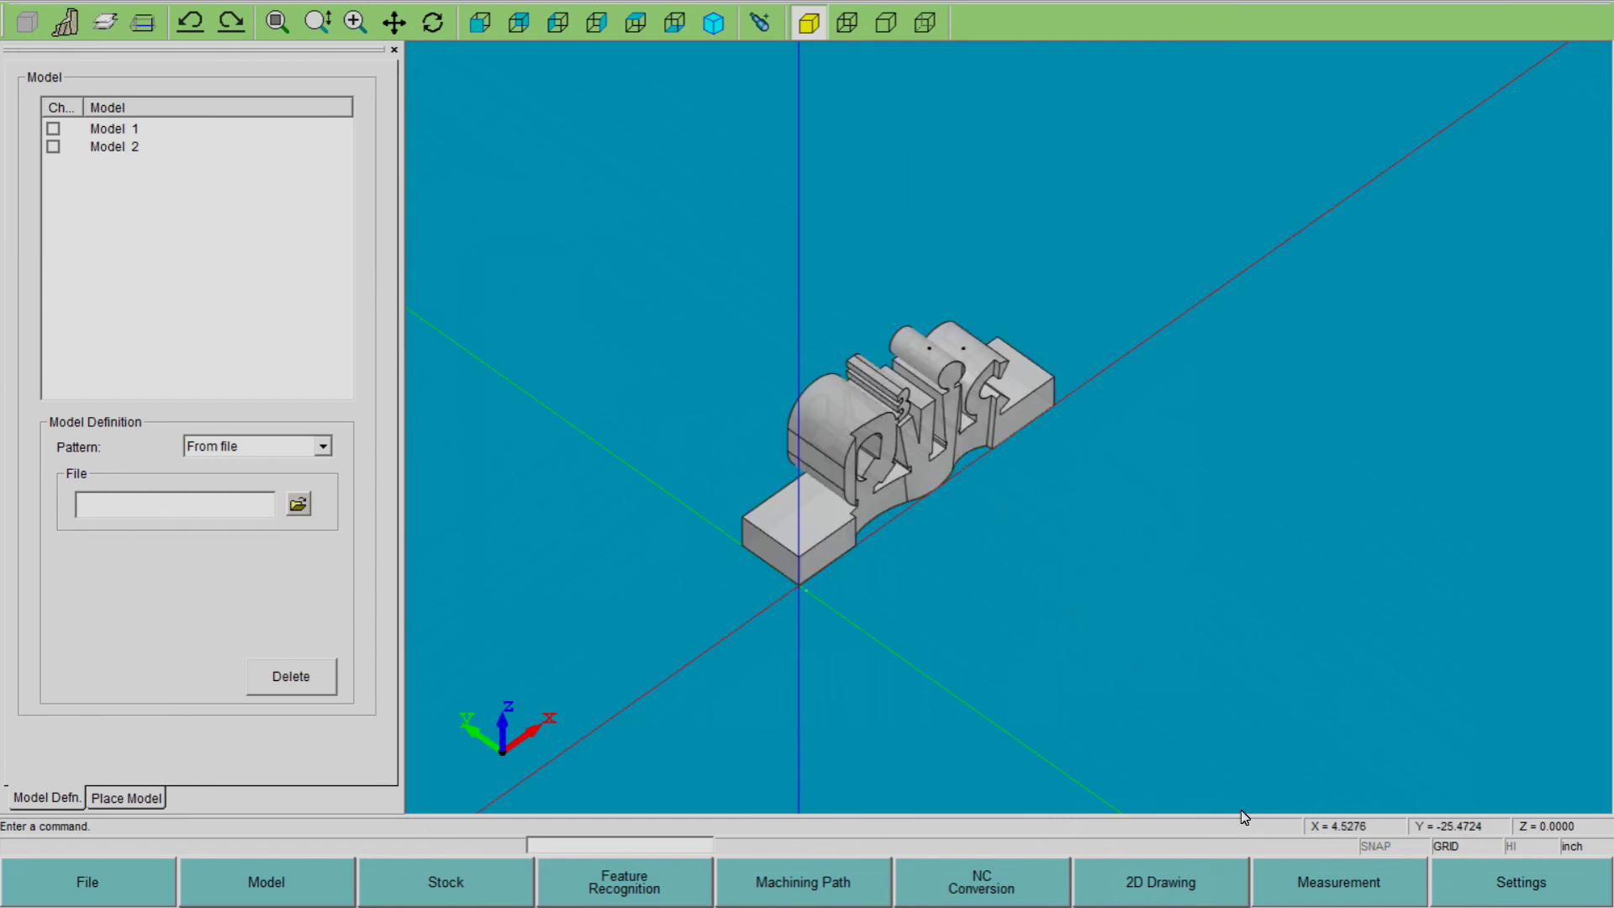
# Read base-block edge attributes, finding lengths 1.968504 and 3.937008, then close the Element Attribute window
pyautogui.click(1350, 887)
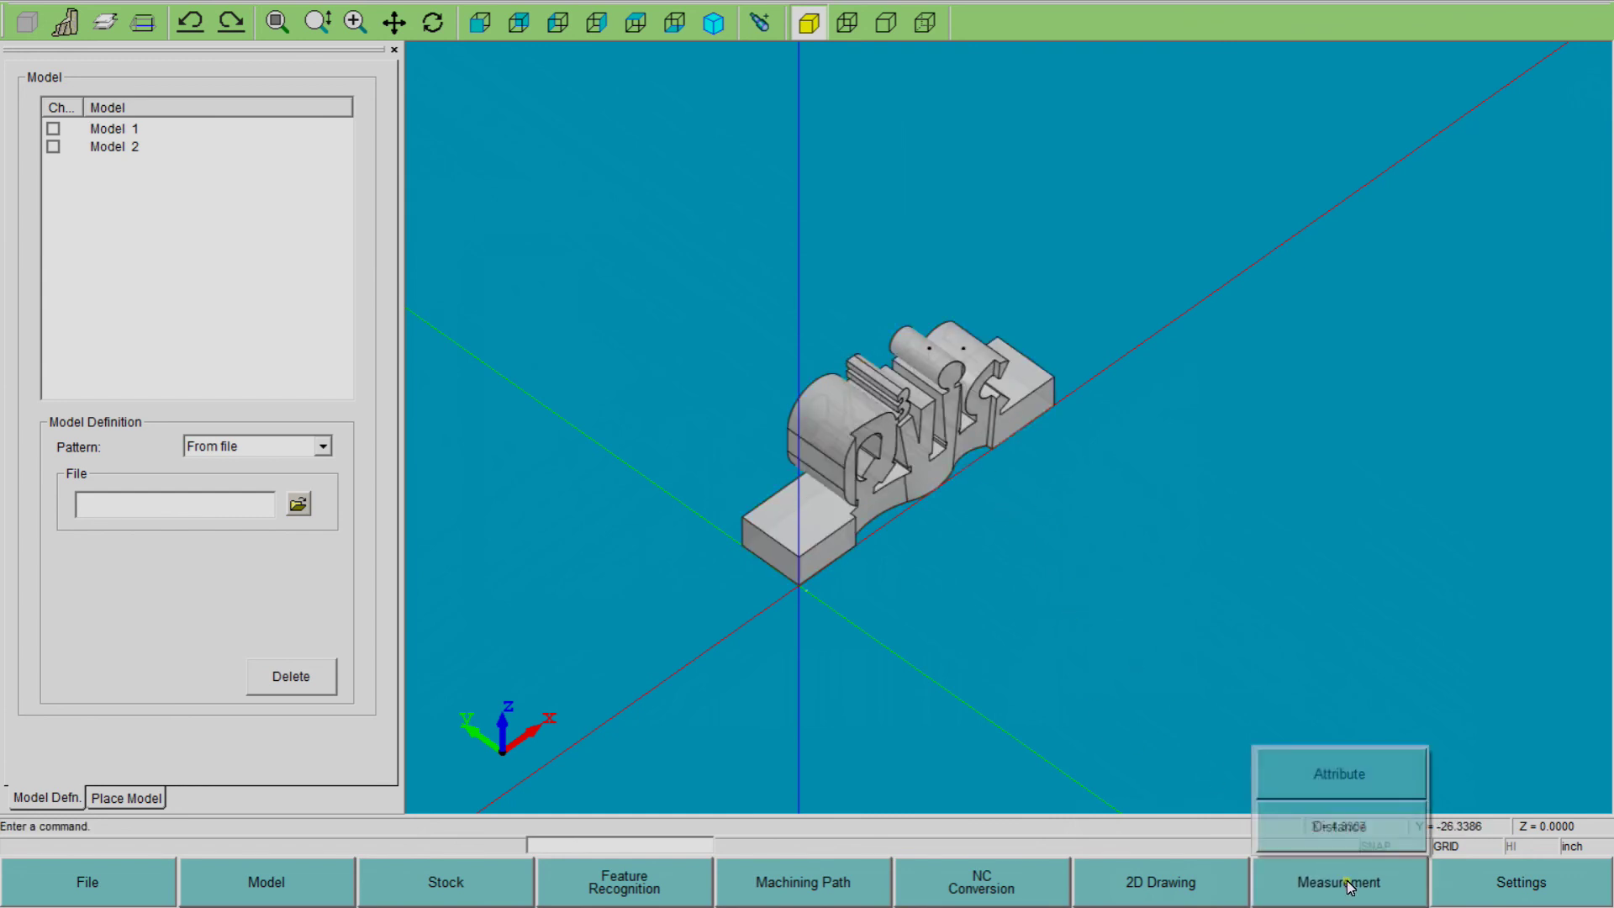
pyautogui.click(1350, 780)
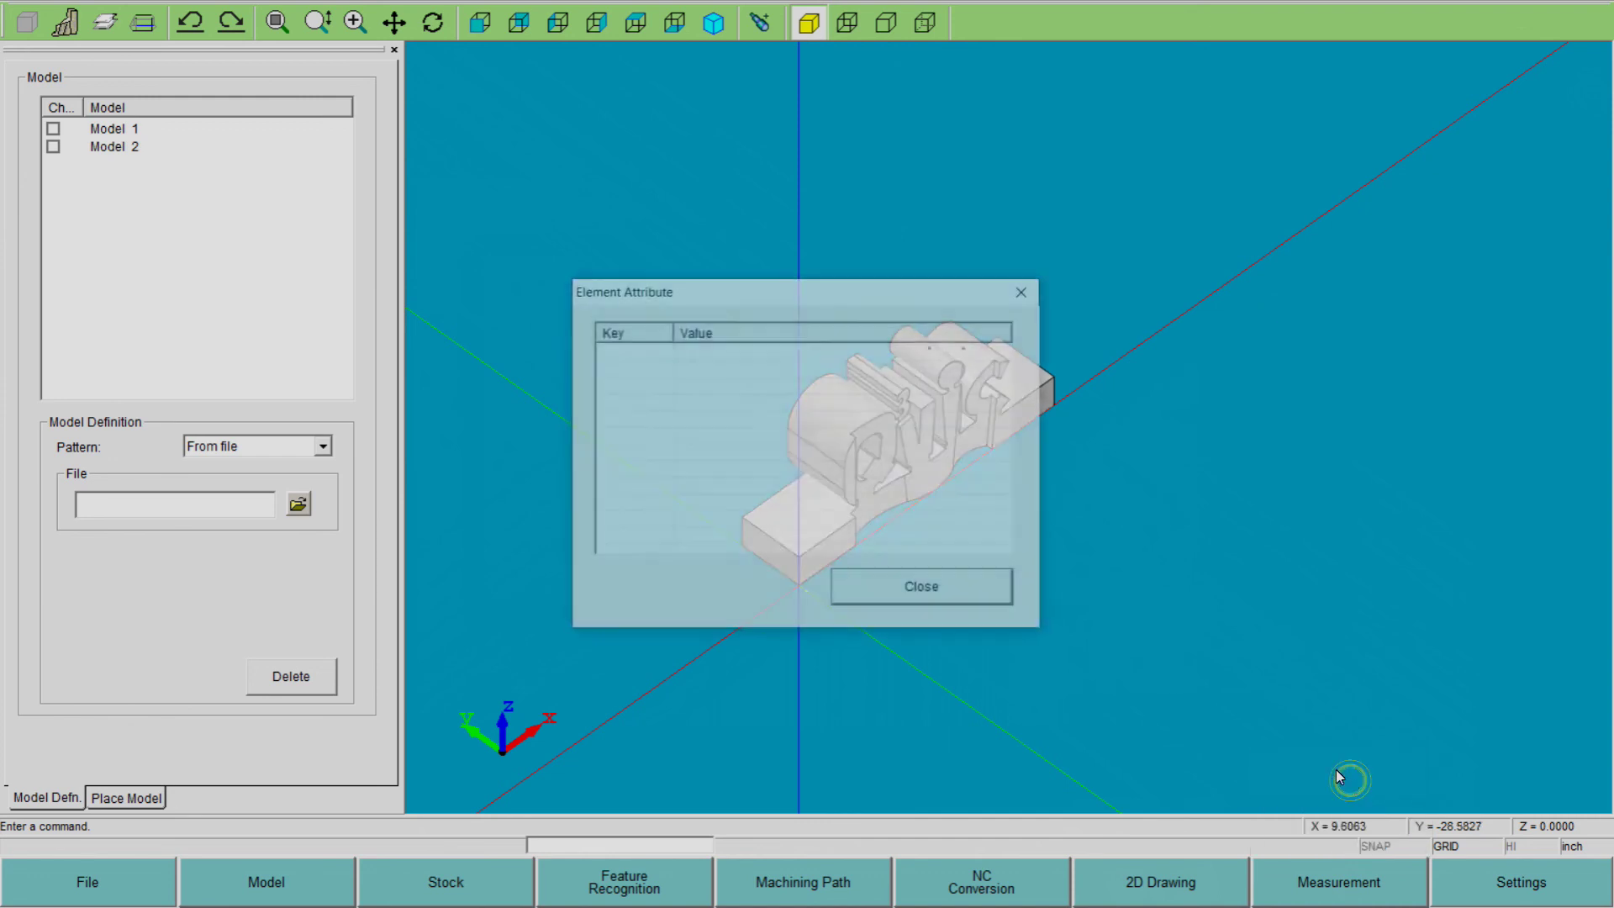
pyautogui.moveTo(812, 305); pyautogui.dragTo(1303, 216)
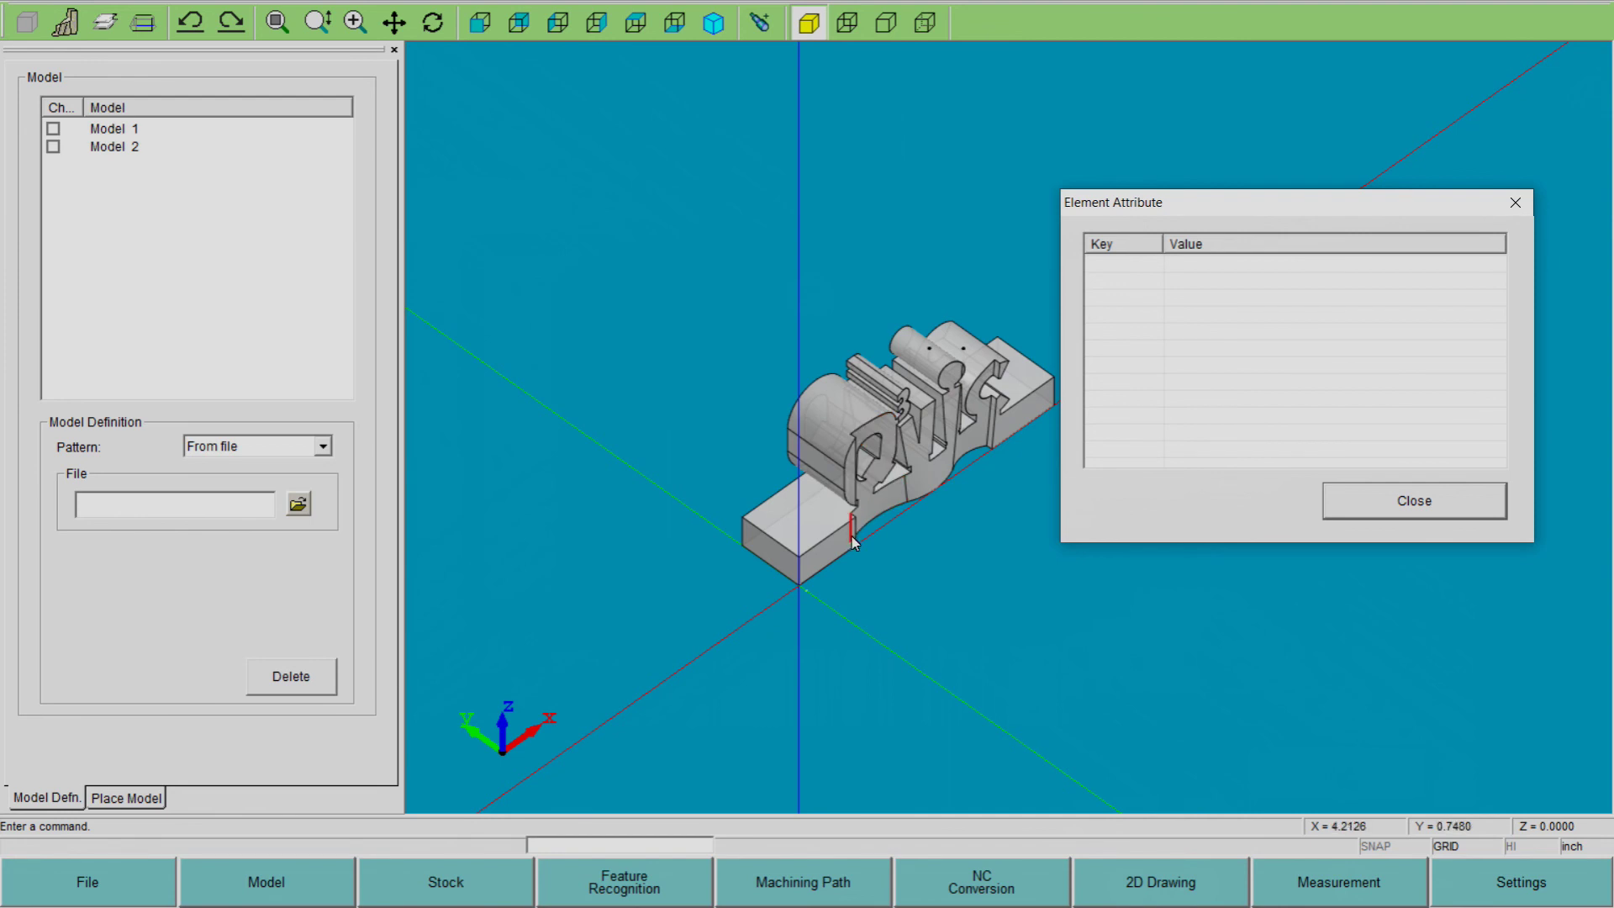
pyautogui.click(801, 574)
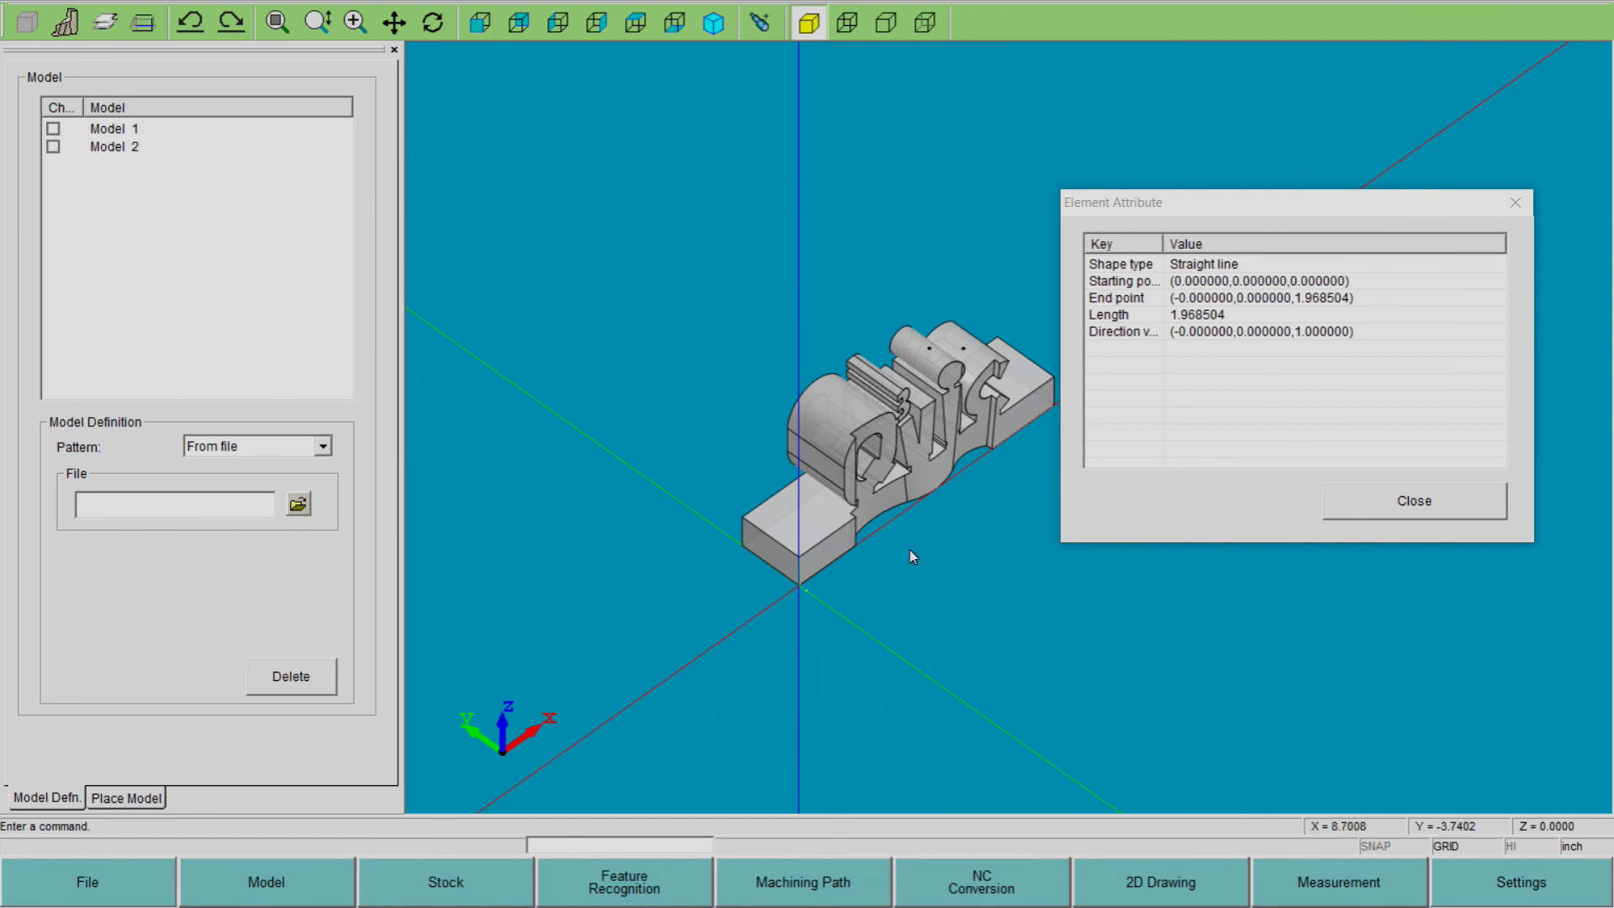
pyautogui.click(758, 531)
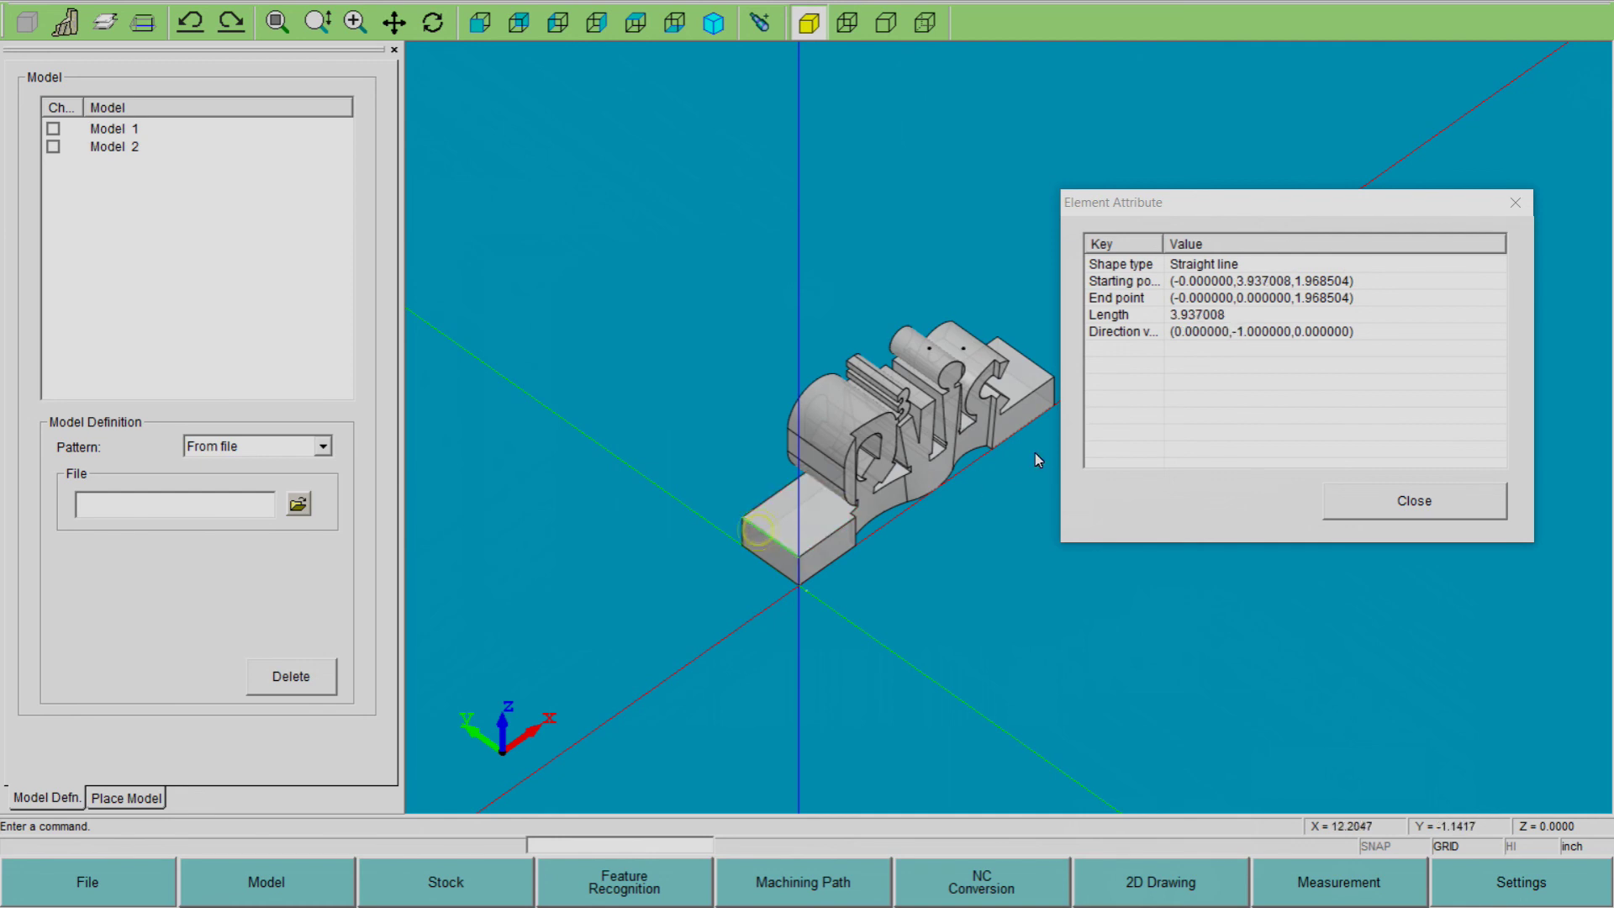
pyautogui.click(1187, 315)
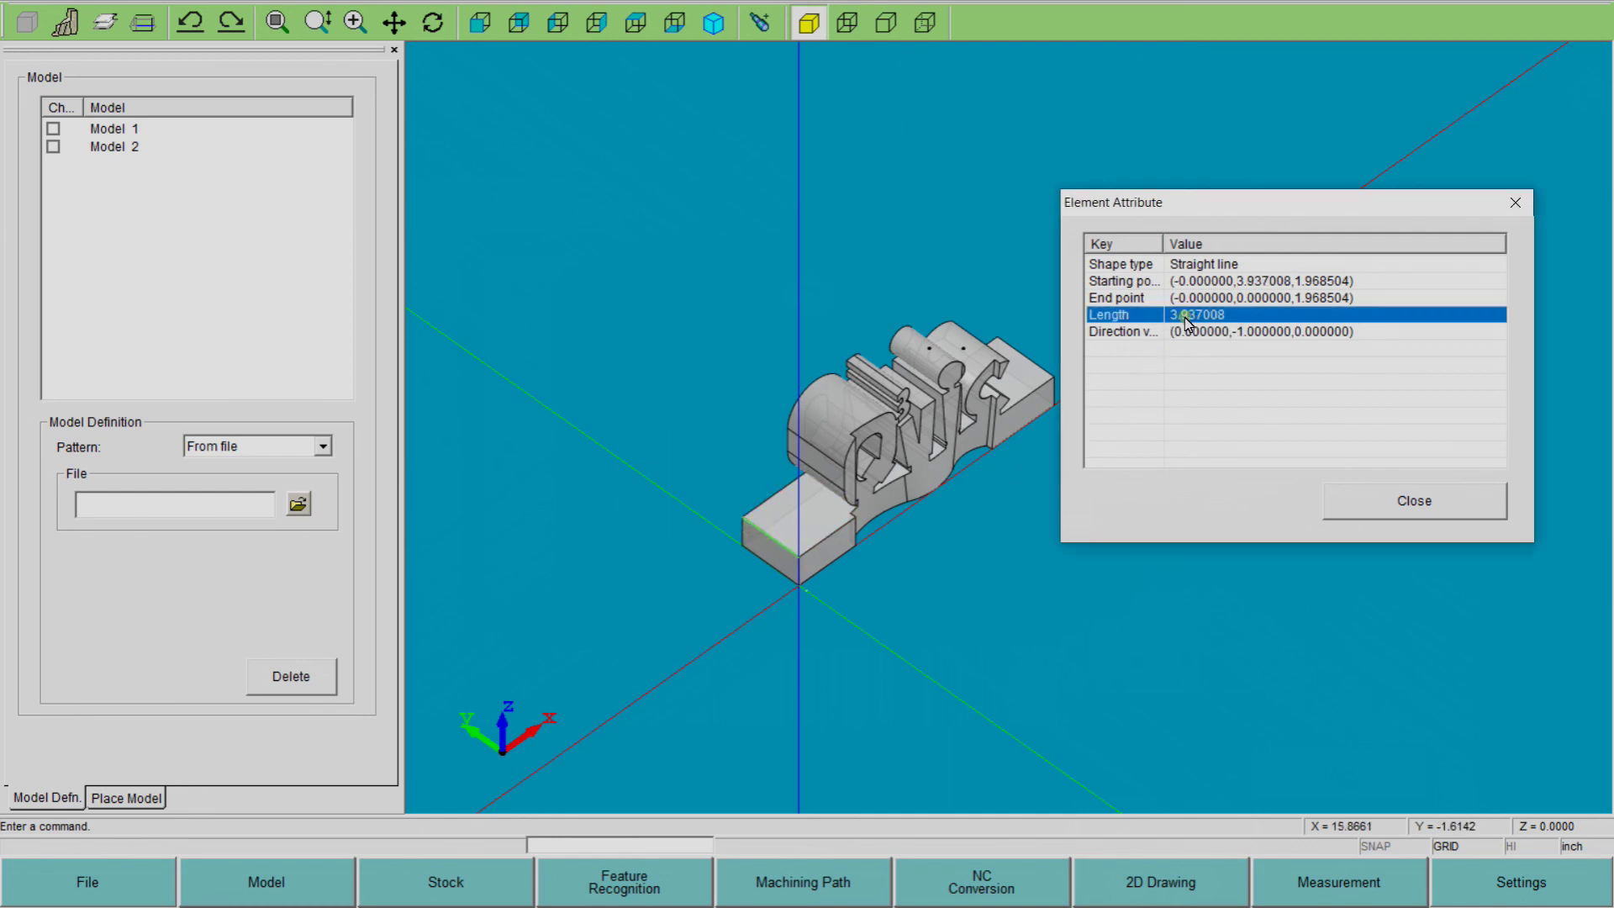
pyautogui.click(1404, 504)
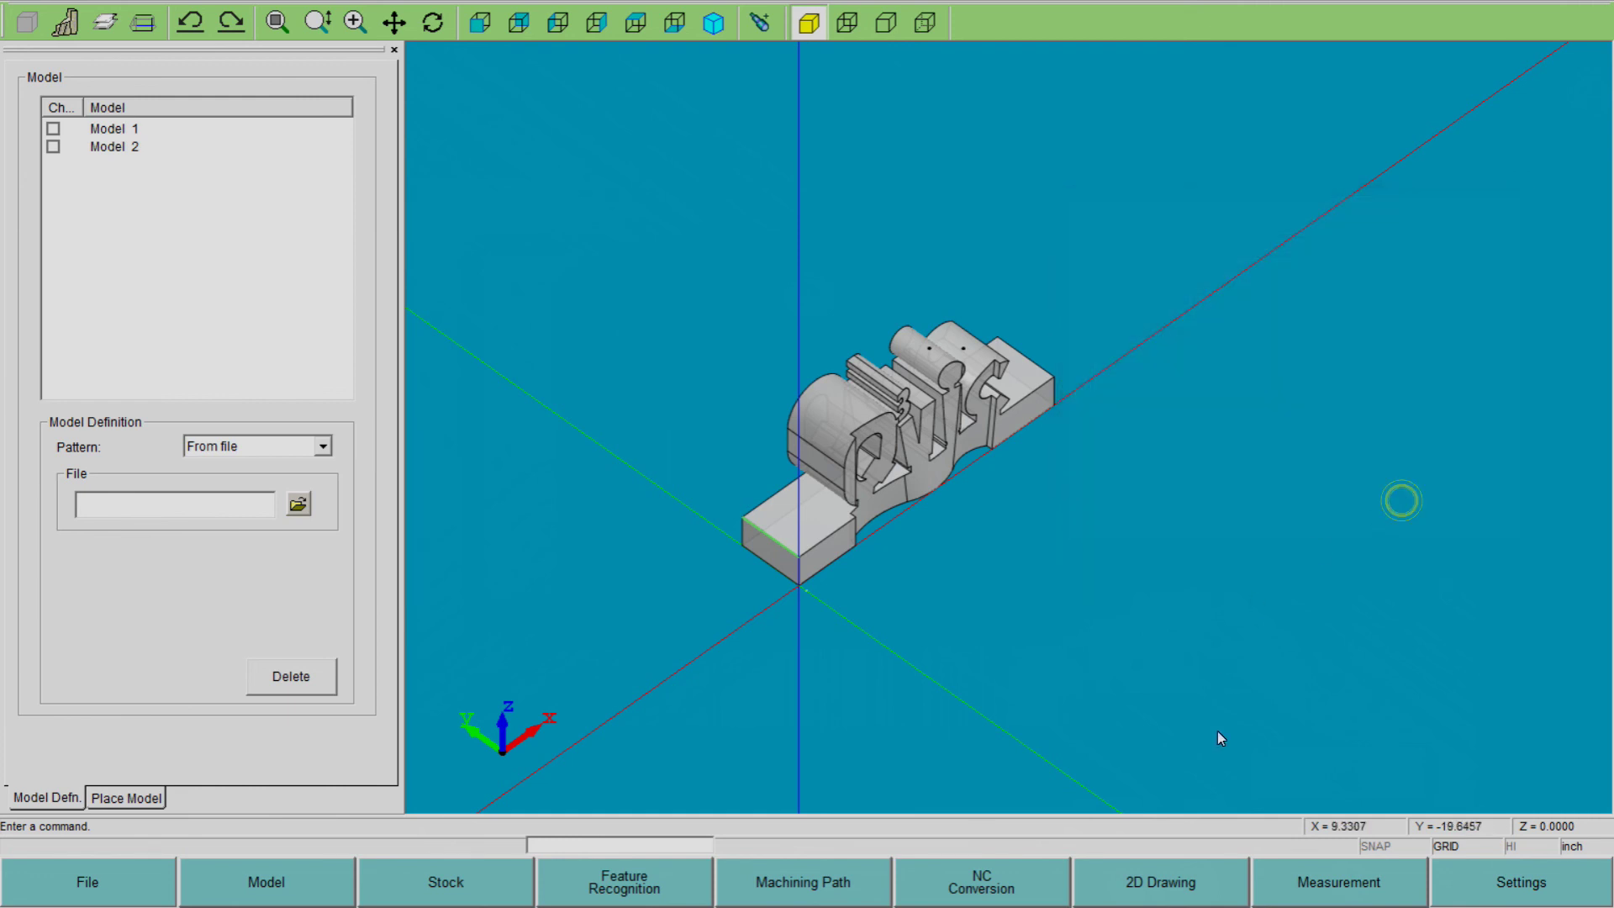
pyautogui.click(1304, 883)
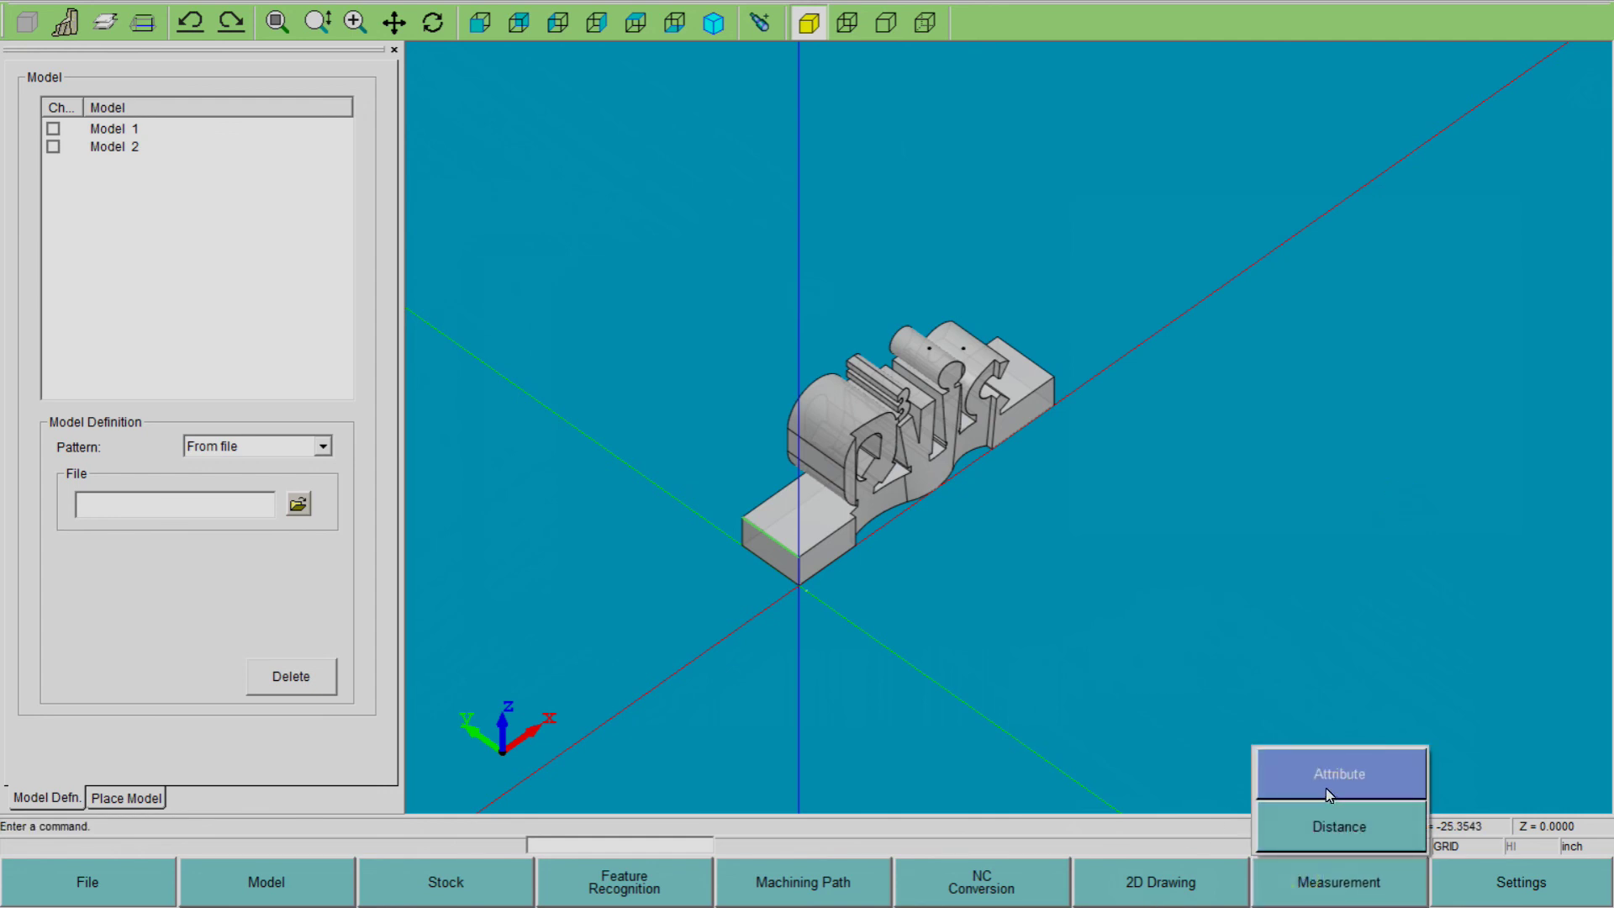
# Use Measurement > Distance on two base-block edges, reading 3.937007874 inch, then close it
pyautogui.click(1303, 829)
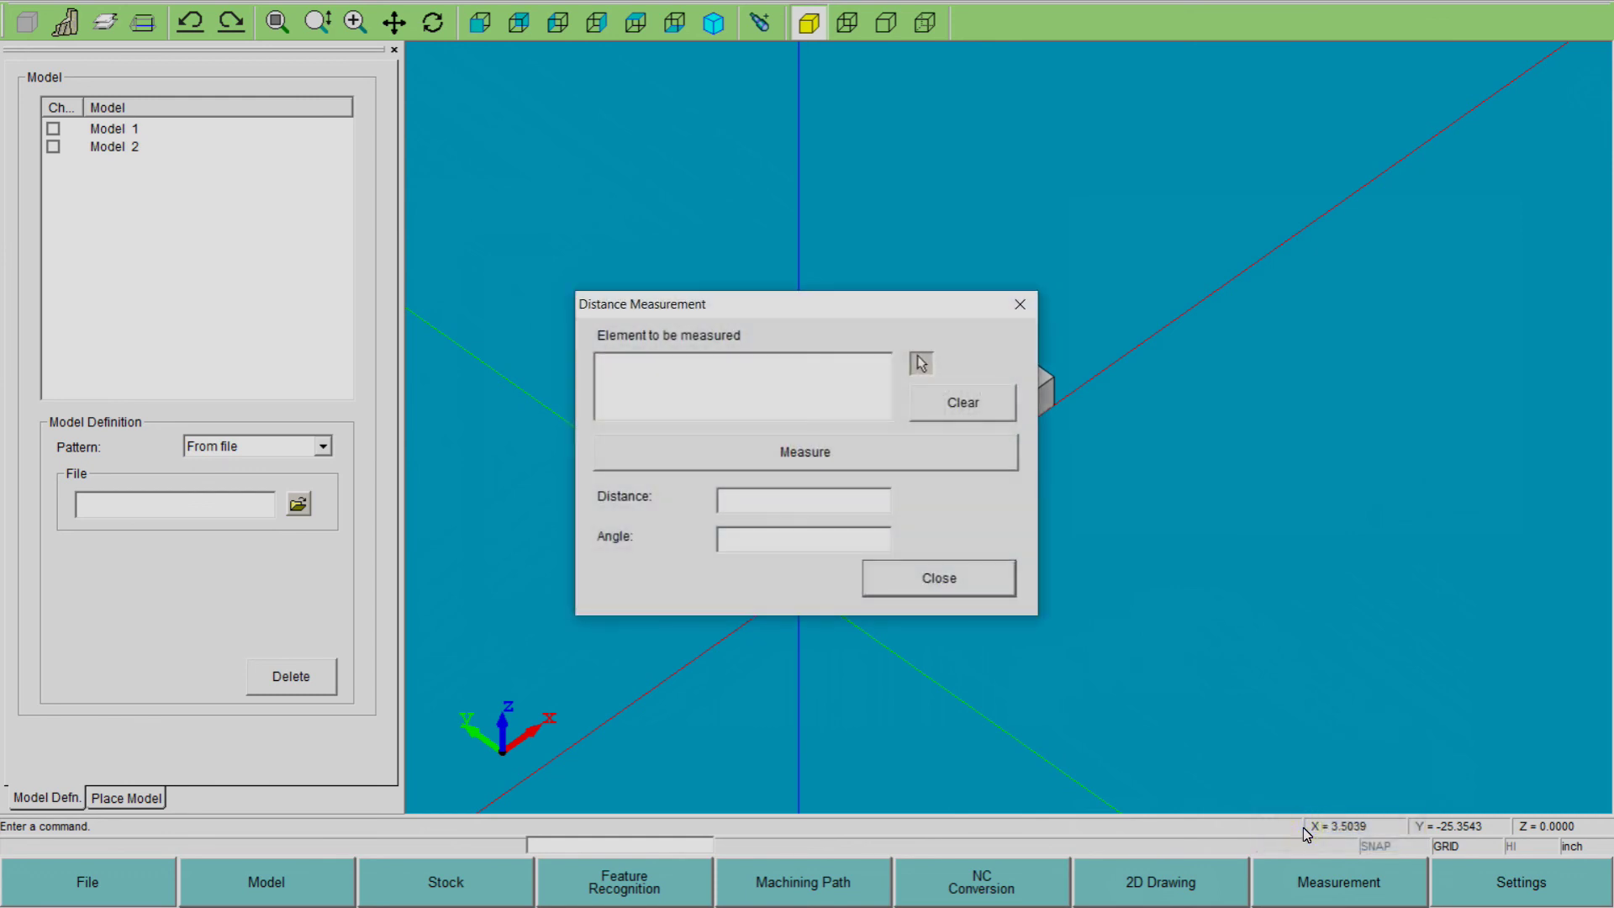
pyautogui.moveTo(775, 312); pyautogui.dragTo(1179, 200)
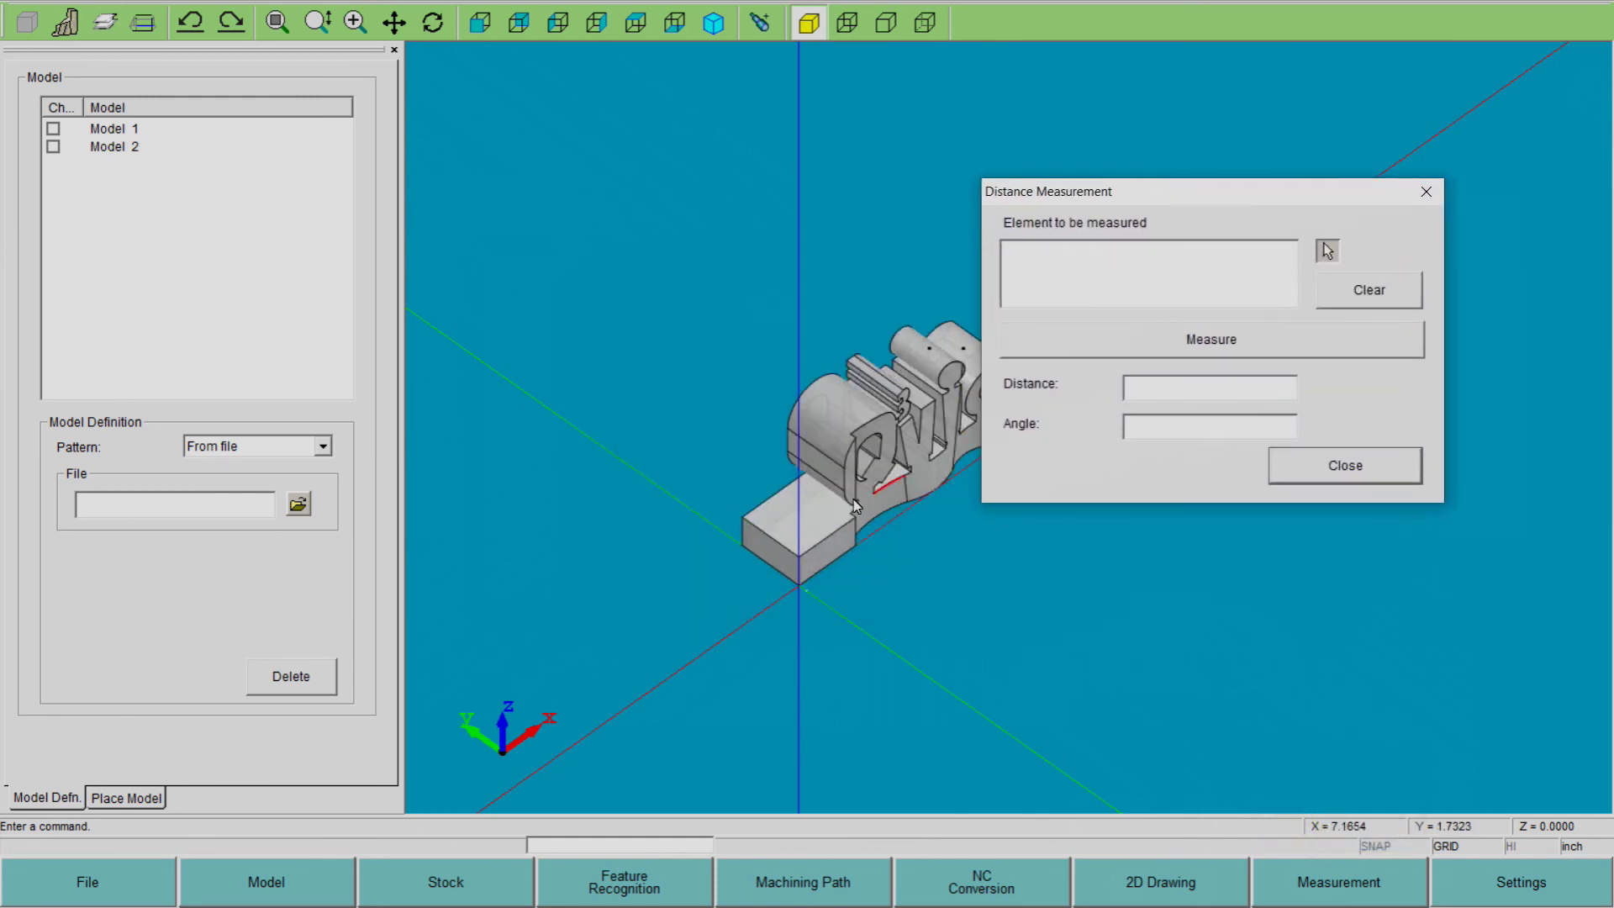
pyautogui.click(798, 581)
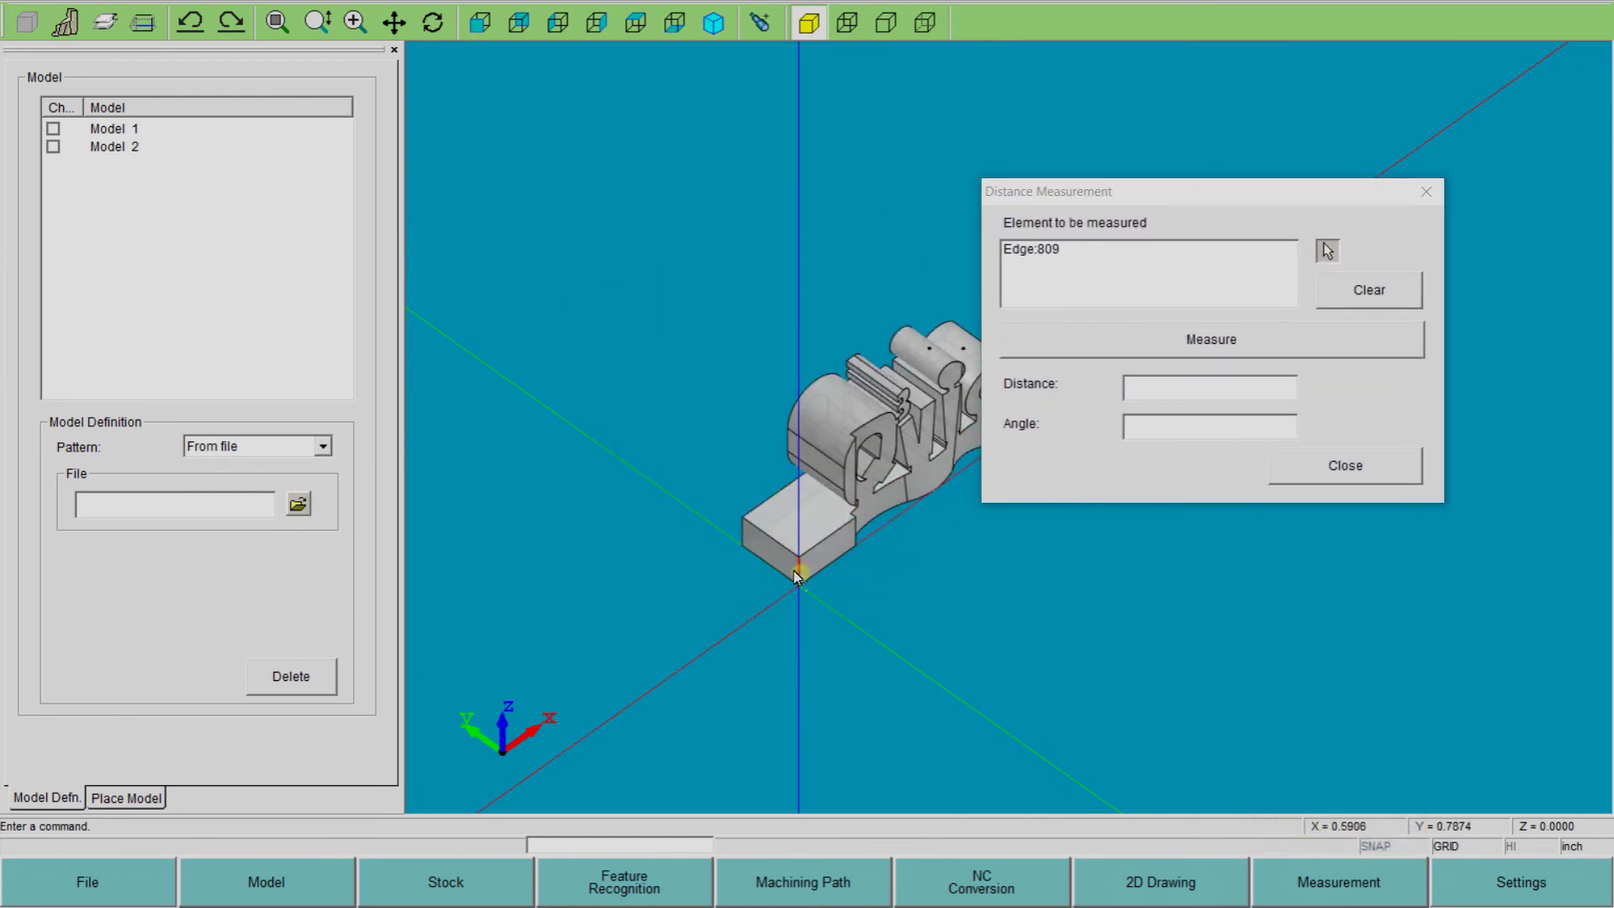
pyautogui.click(743, 540)
pyautogui.click(1255, 342)
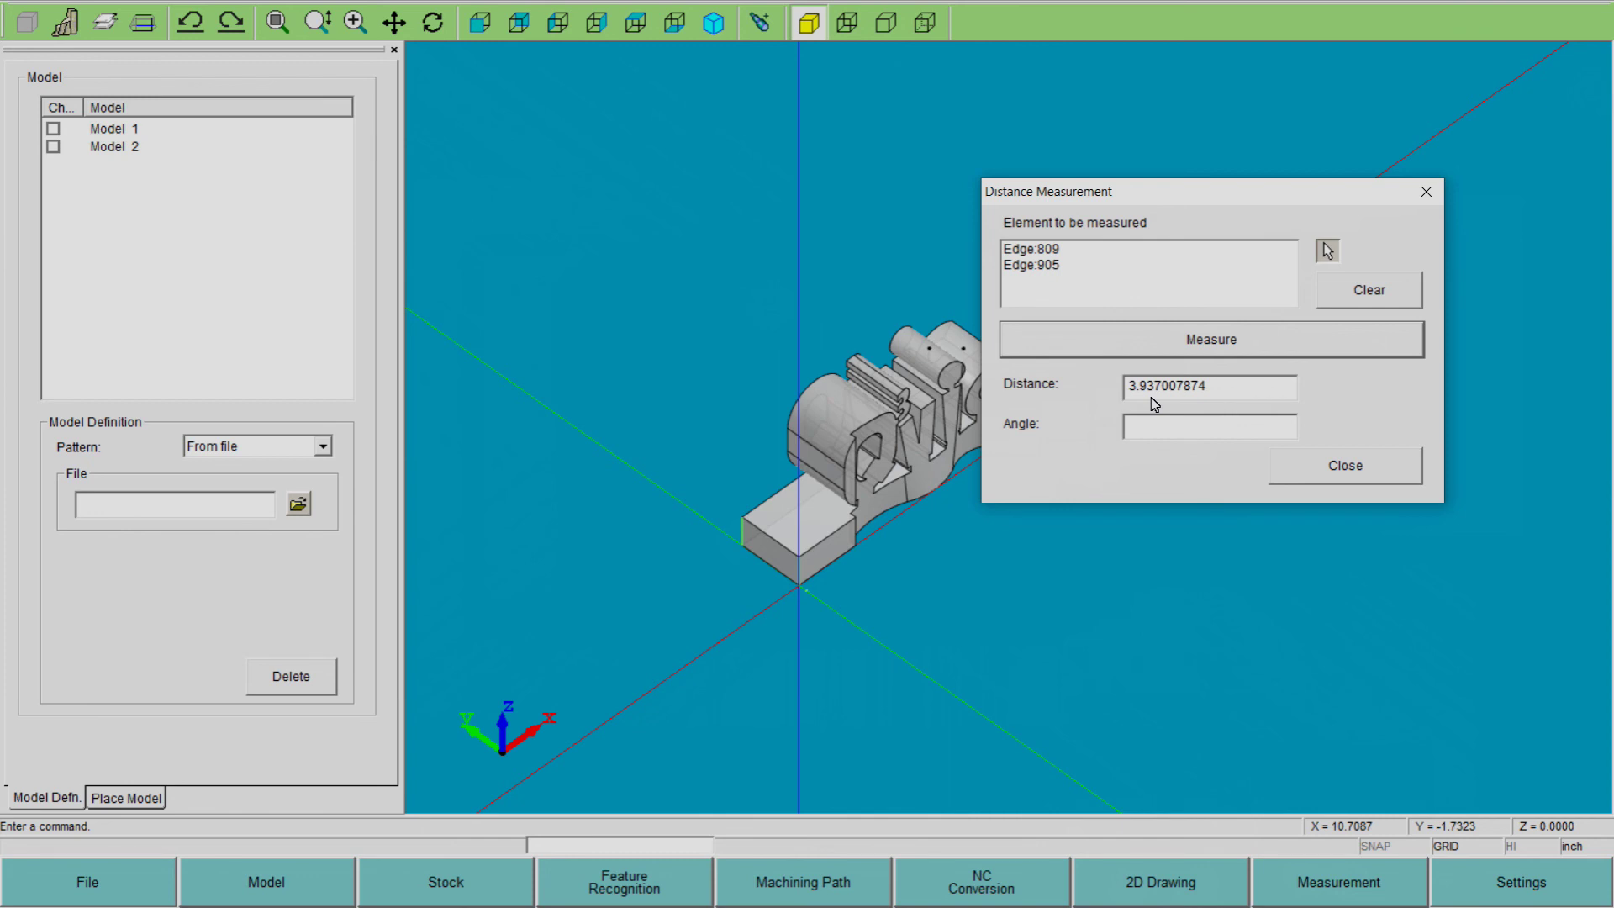
pyautogui.click(1378, 467)
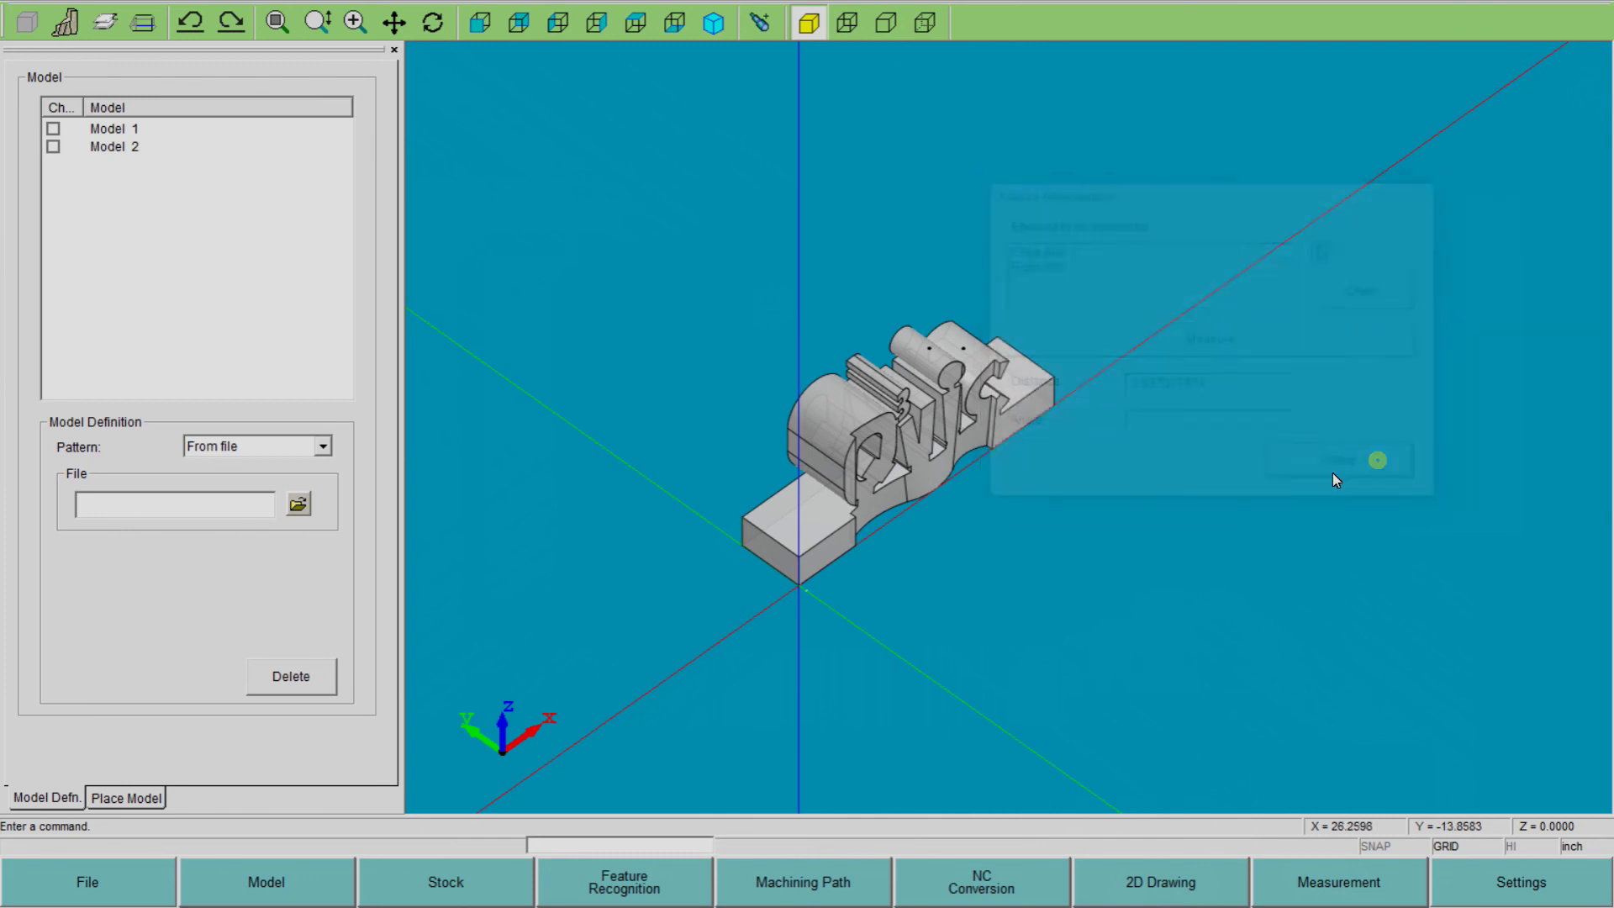